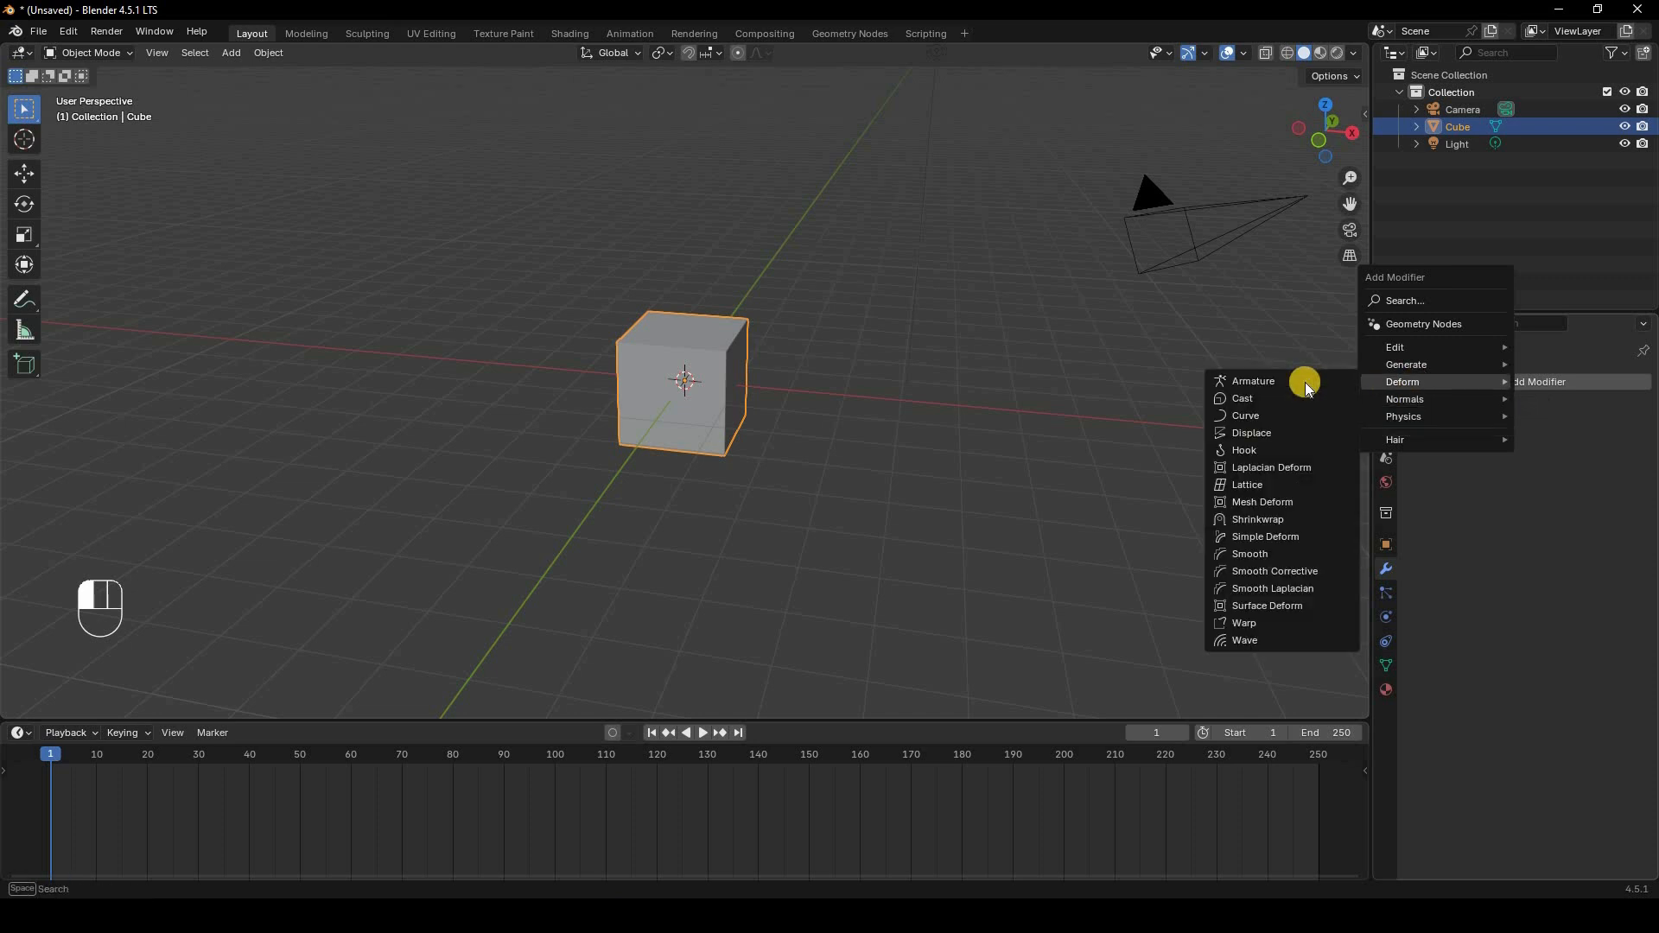
Step: Add an Armature deform modifier to the cube and remove it again
{"action": "left_click", "coordinate": [1296, 382]}
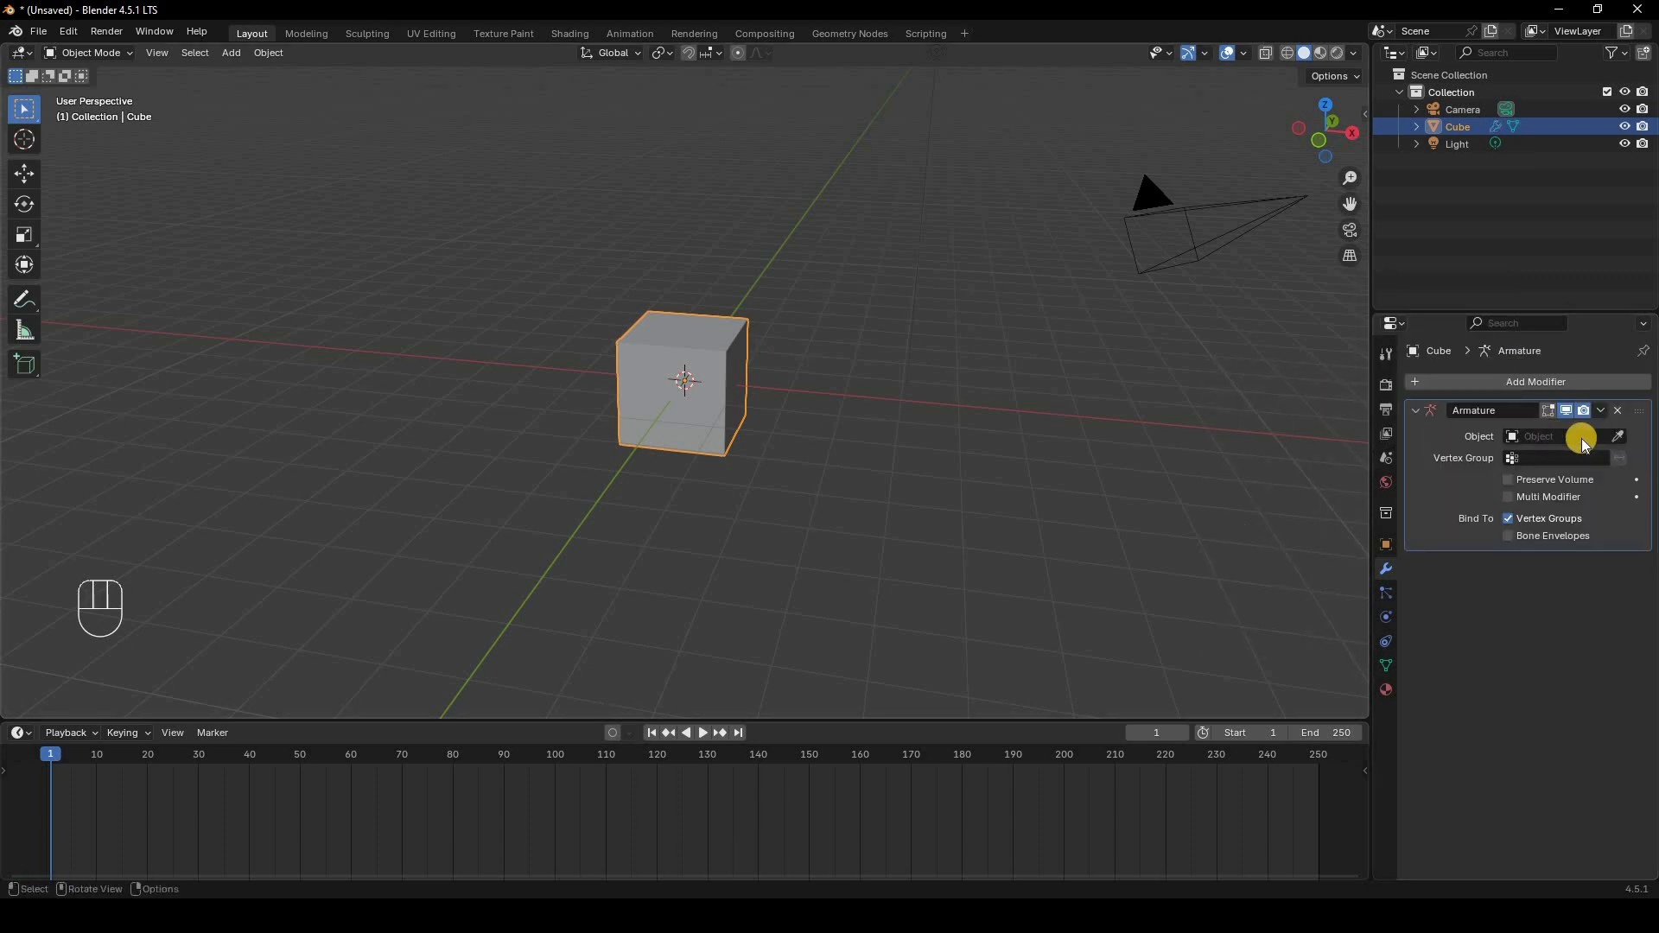
{"action": "left_click", "coordinate": [1619, 410]}
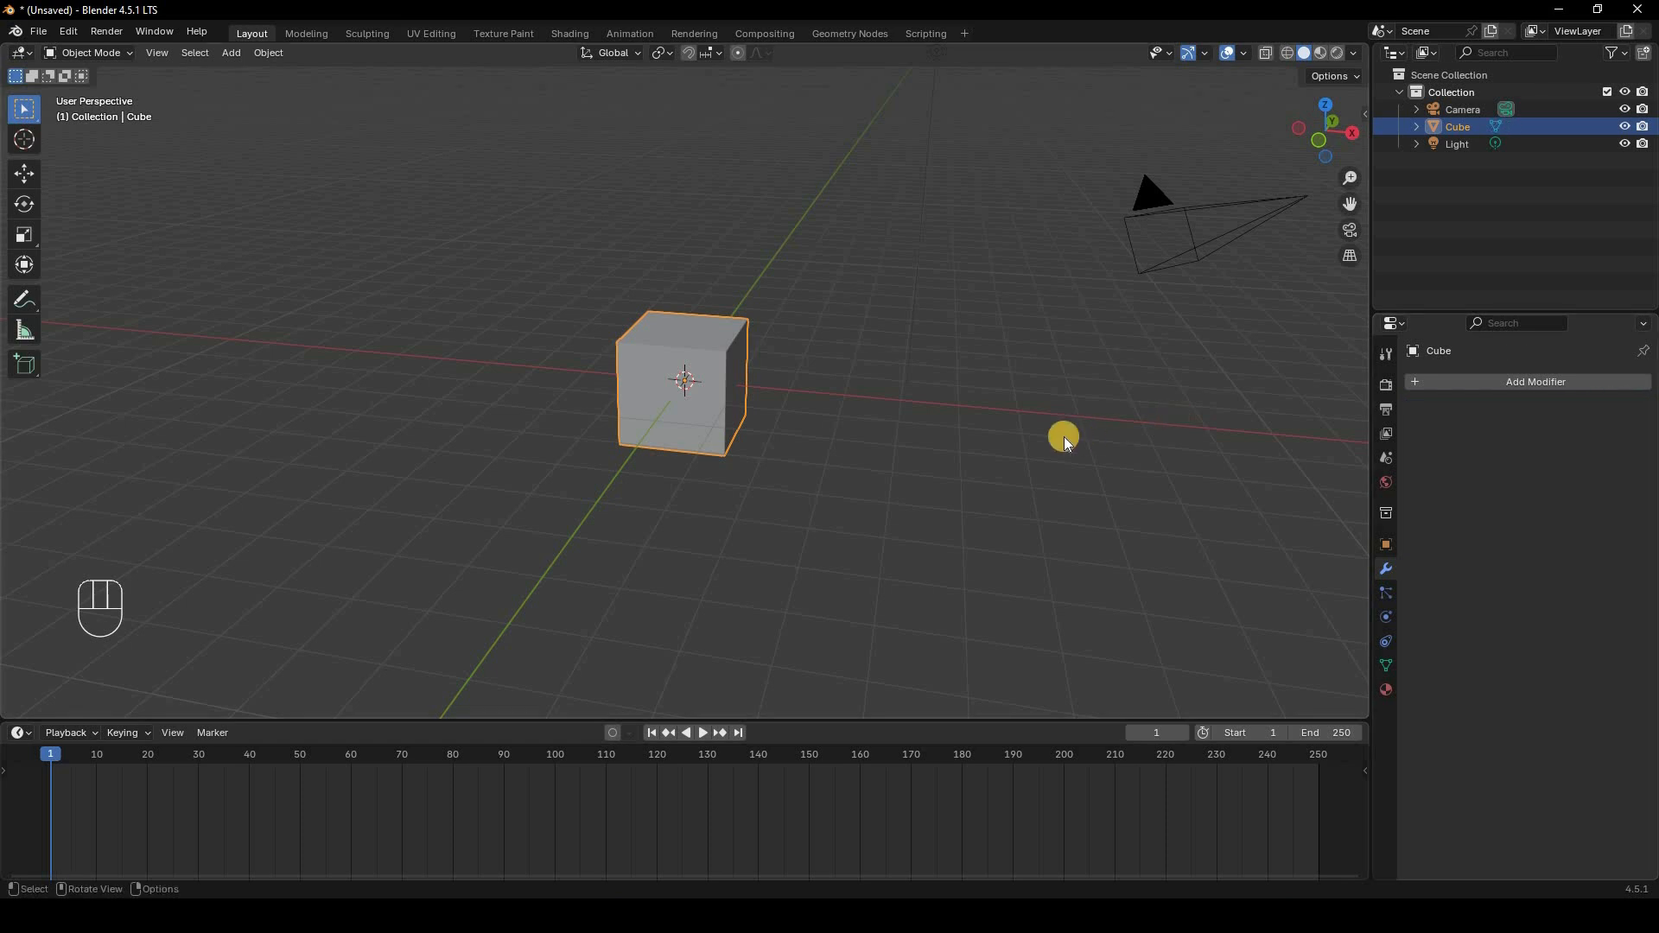
Step: In front view Edit Mode, stretch the cube upward by moving its top vertices 4 m along Z
{"action": "key", "text": "KP_1"}
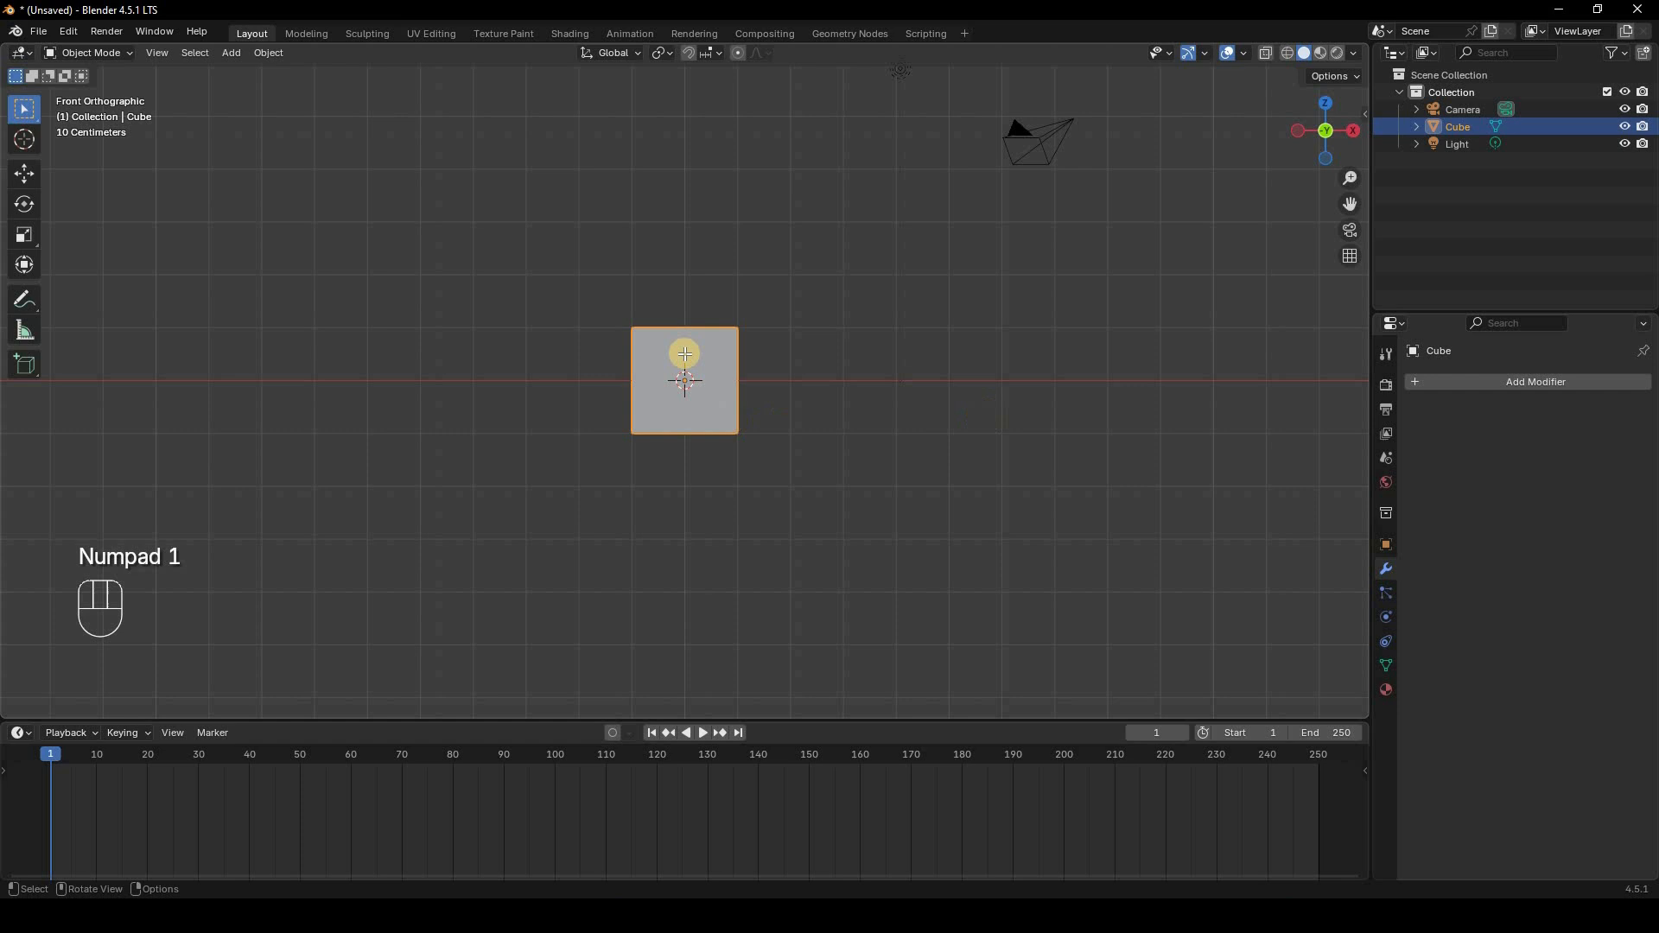
{"action": "key", "text": "Tab"}
{"action": "key", "text": "z"}
{"action": "left_click_drag", "start_coordinate": [565, 280], "coordinate": [819, 359]}
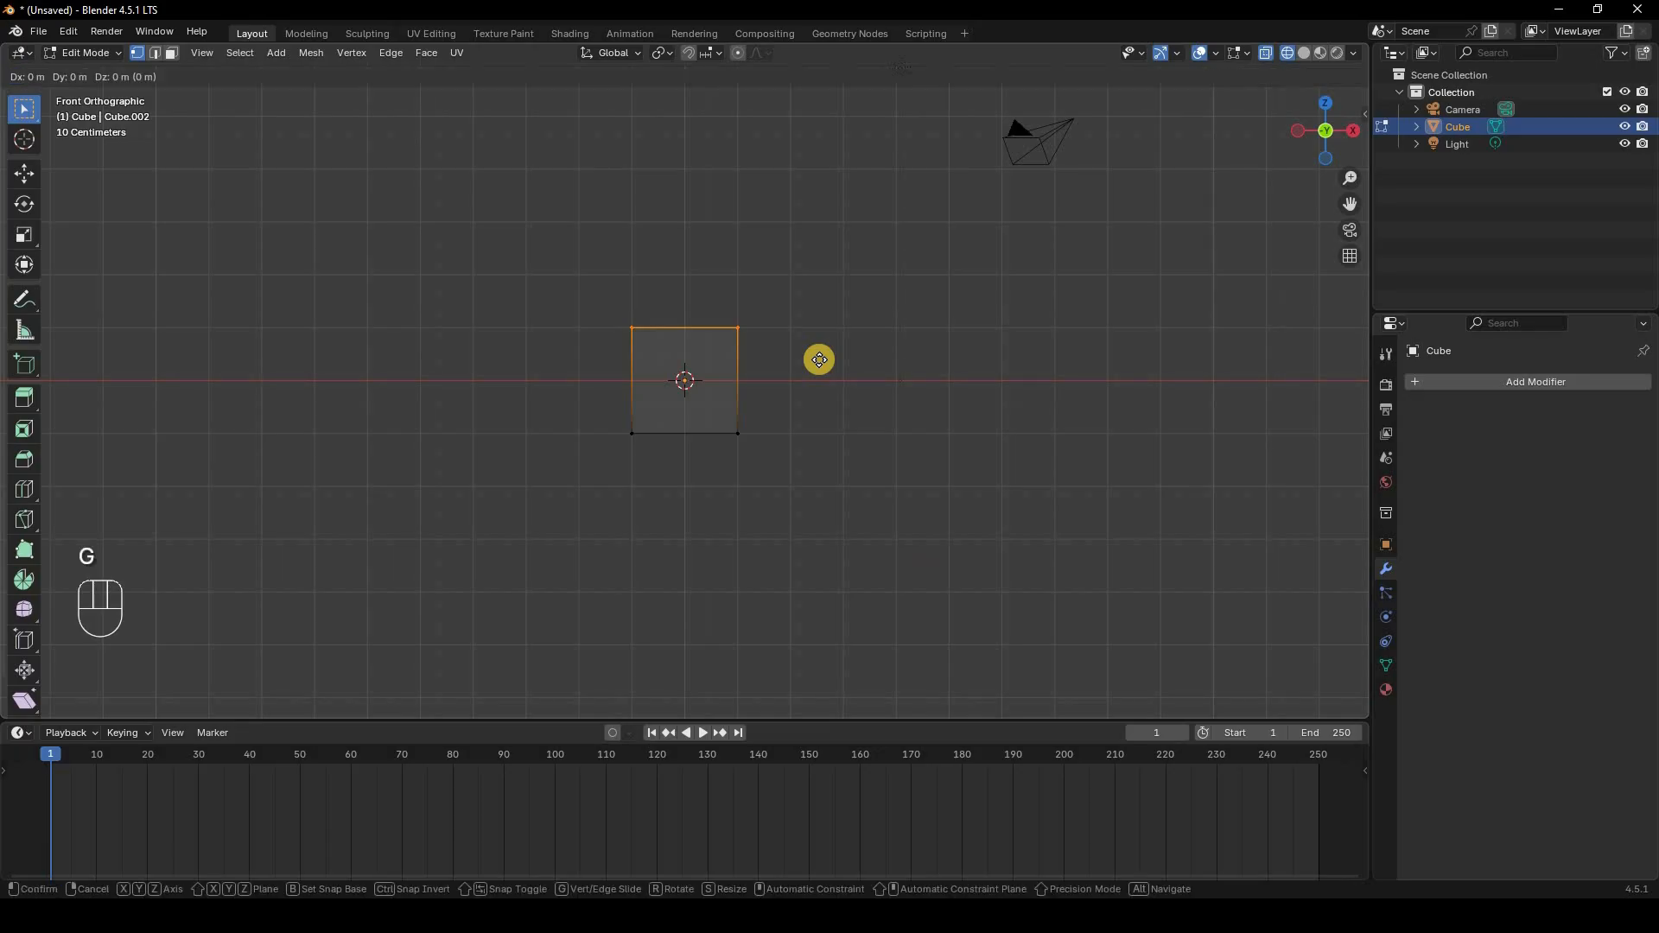
{"action": "key", "text": "z"}
{"action": "key", "text": "KP_4"}
{"action": "key", "text": "Return"}
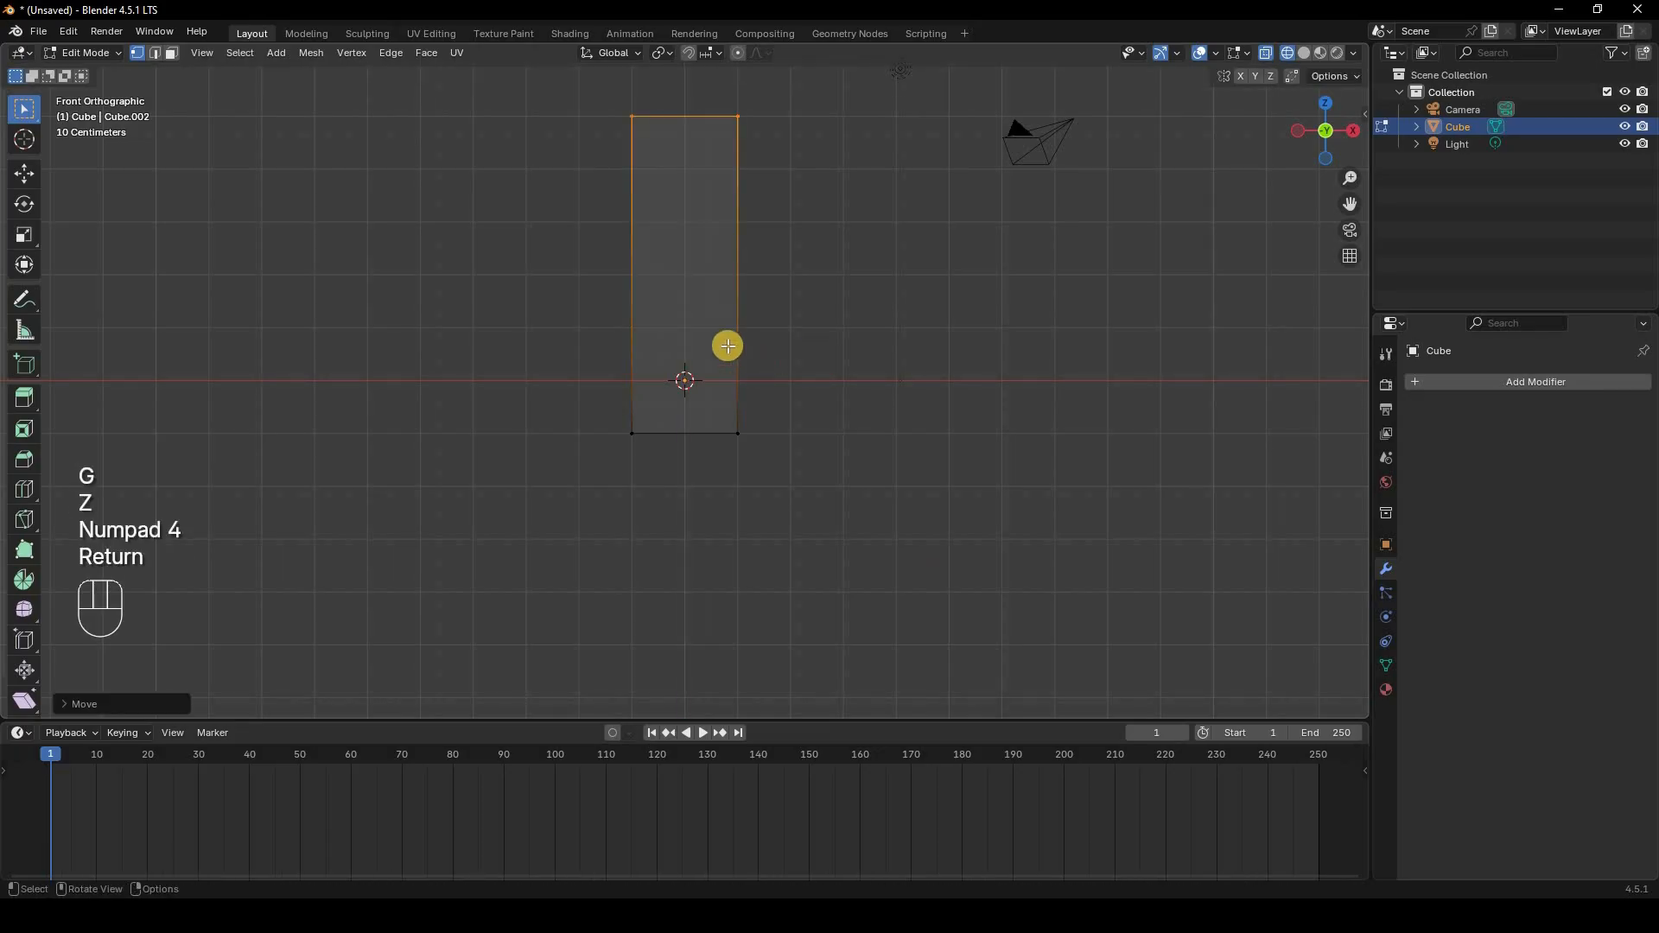
Step: Add 18 horizontal loop cuts along the tall cube's height and return to Object Mode
{"action": "key", "text": "ctrl+r"}
{"action": "scroll", "coordinate": [733, 337], "scroll_direction": "up", "scroll_amount": 14}
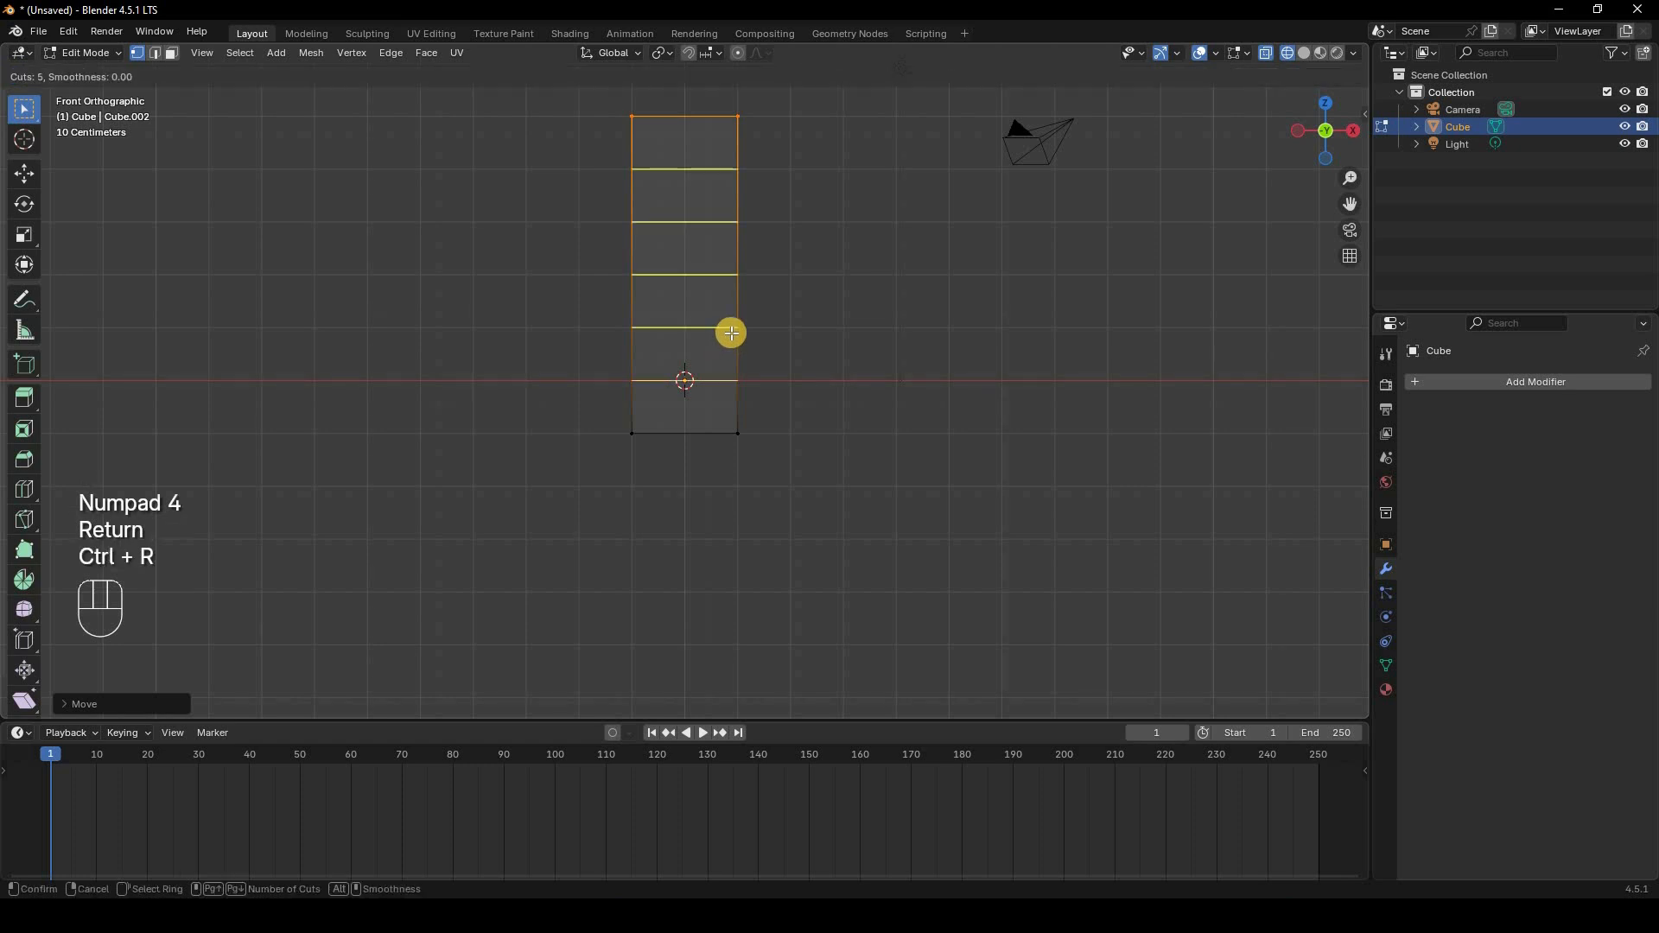
{"action": "scroll", "coordinate": [731, 333], "scroll_direction": "up", "scroll_amount": 4}
{"action": "scroll", "coordinate": [731, 333], "scroll_direction": "up", "scroll_amount": 1}
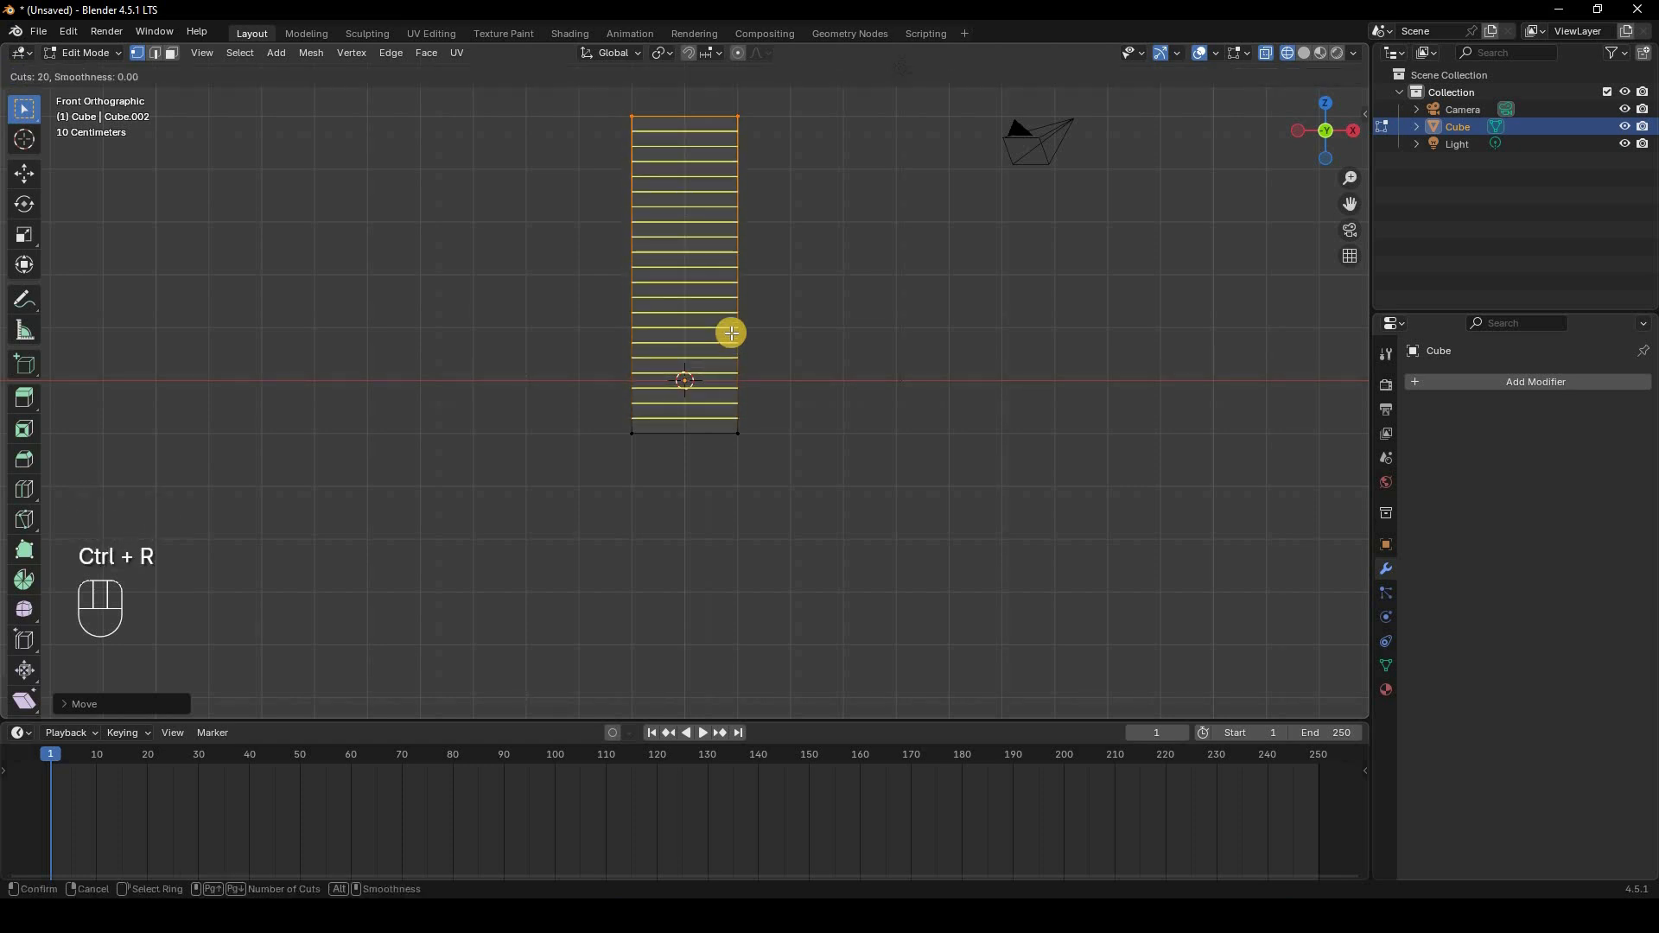
{"action": "scroll", "coordinate": [731, 333], "scroll_direction": "down", "scroll_amount": 2}
{"action": "left_click", "coordinate": [731, 332]}
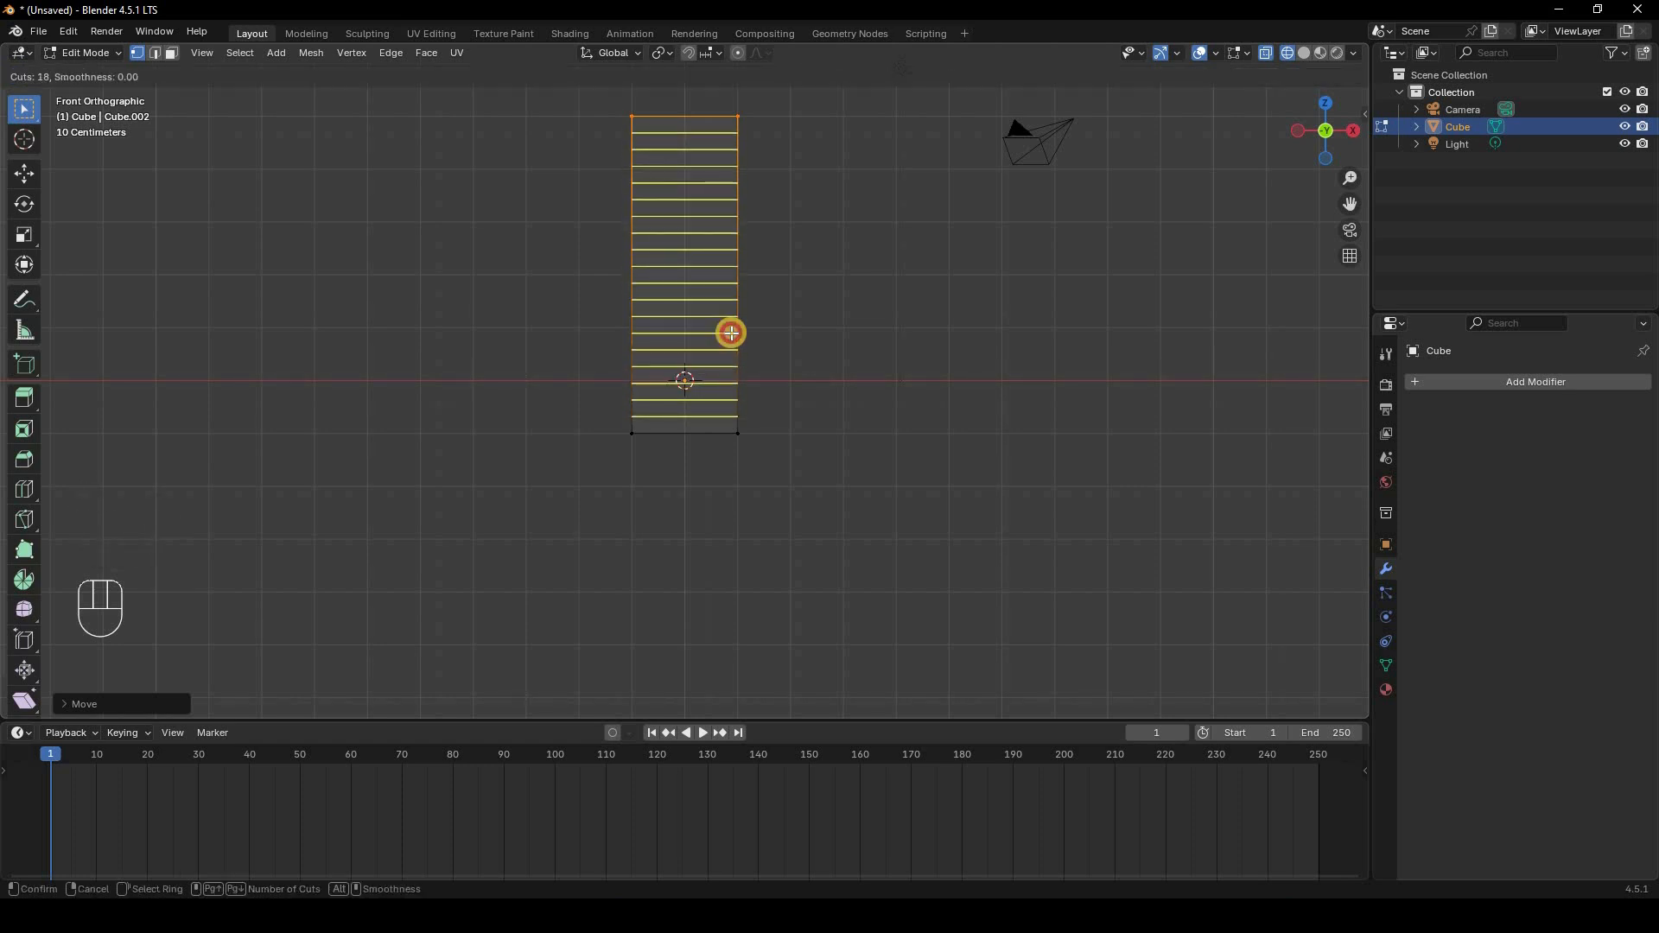
{"action": "right_click", "coordinate": [905, 335]}
{"action": "key", "text": "Tab"}
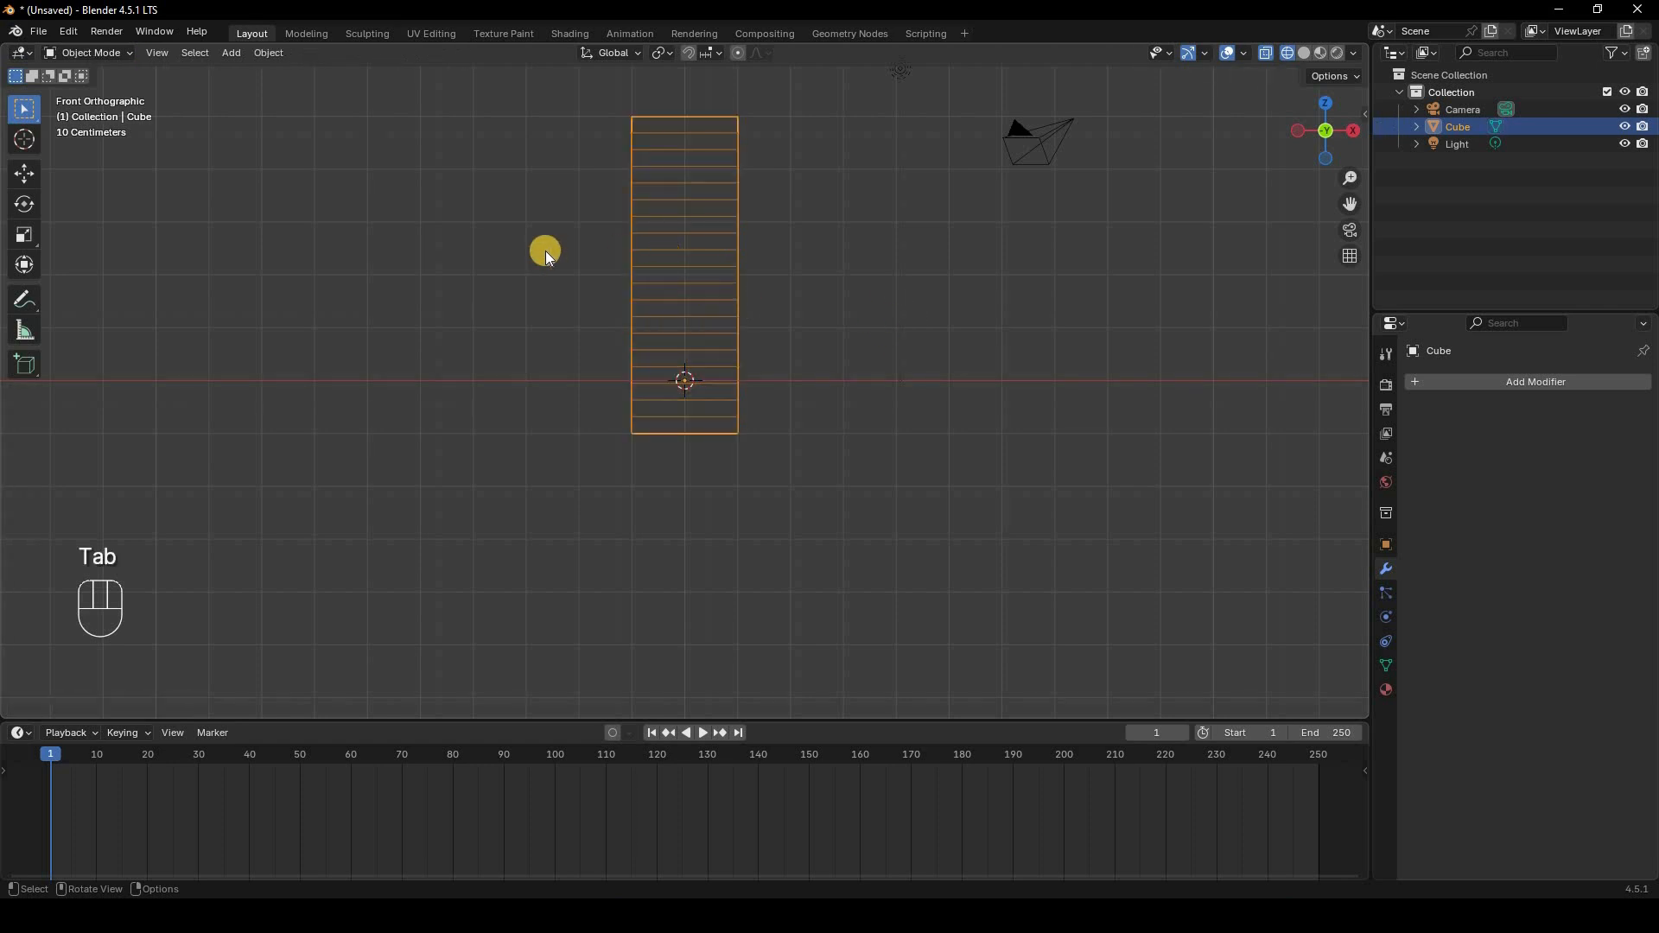
Step: Add an armature at the origin and open its bone properties
{"action": "key", "text": "shift+a"}
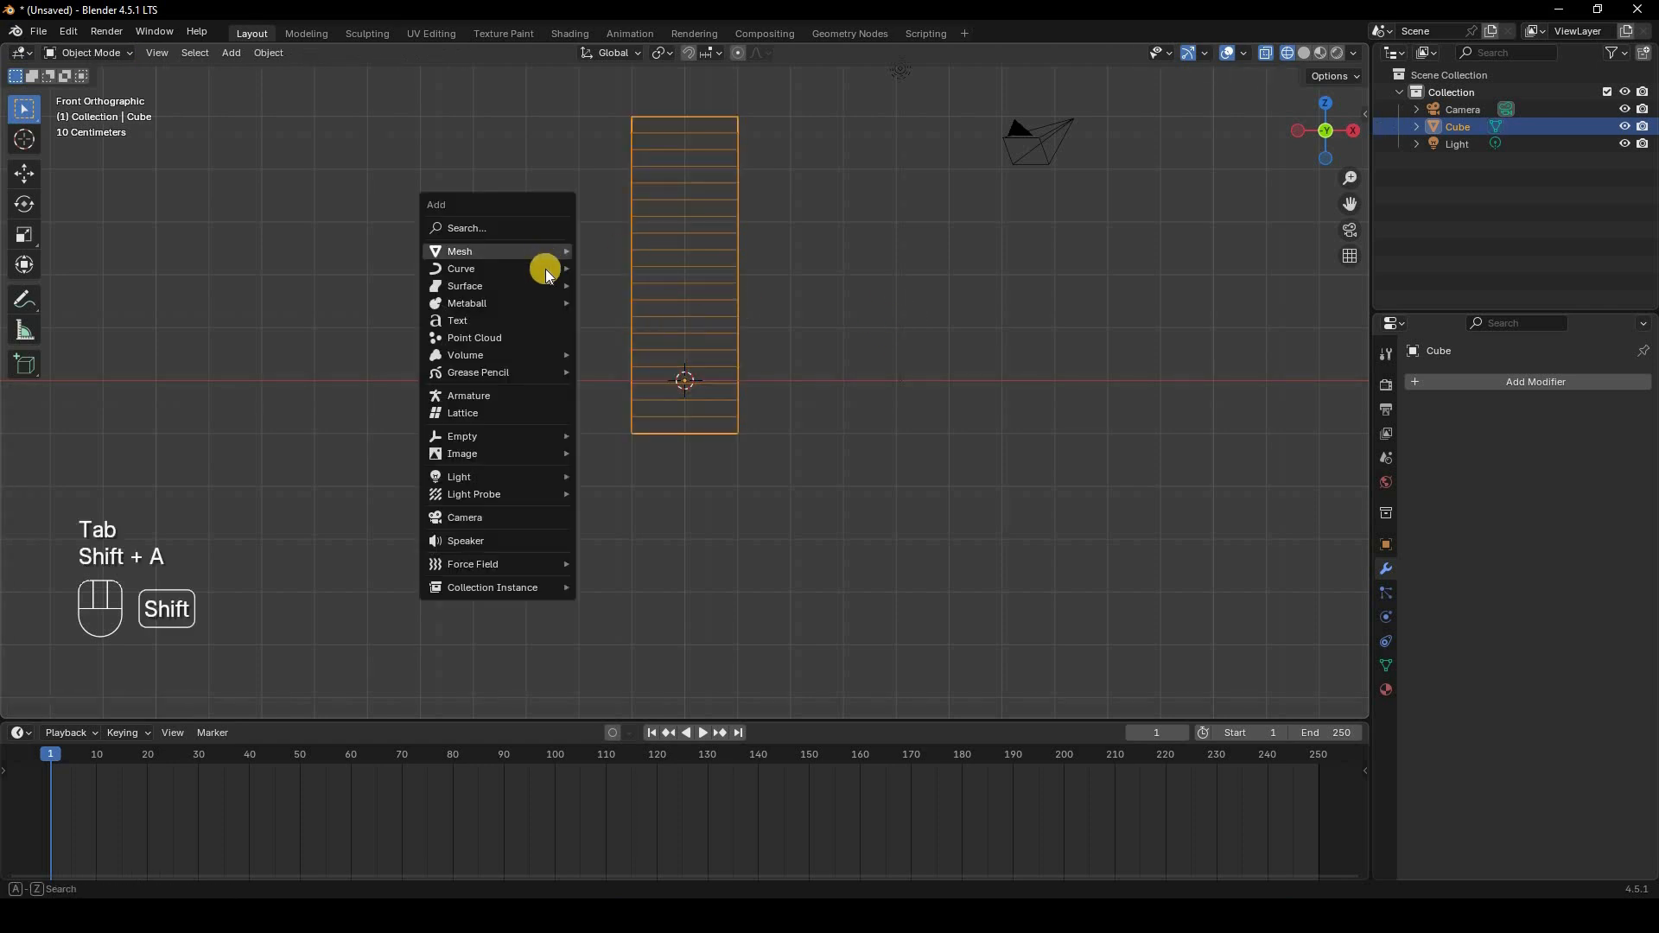
{"action": "left_click", "coordinate": [503, 397]}
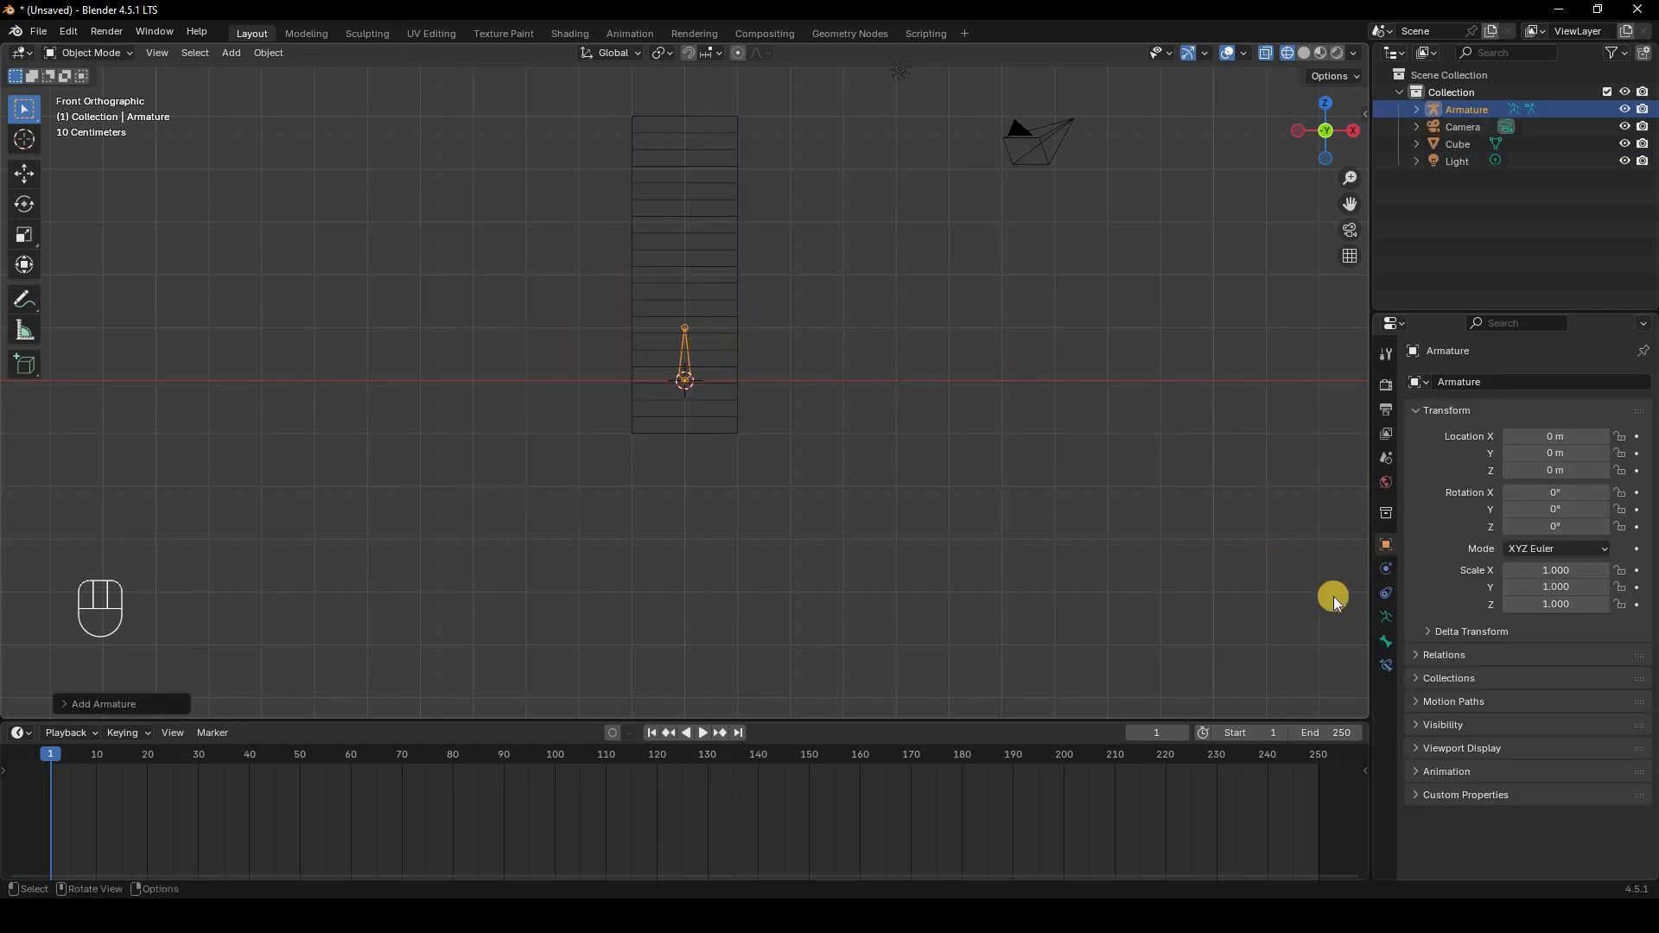
{"action": "left_click", "coordinate": [1387, 623]}
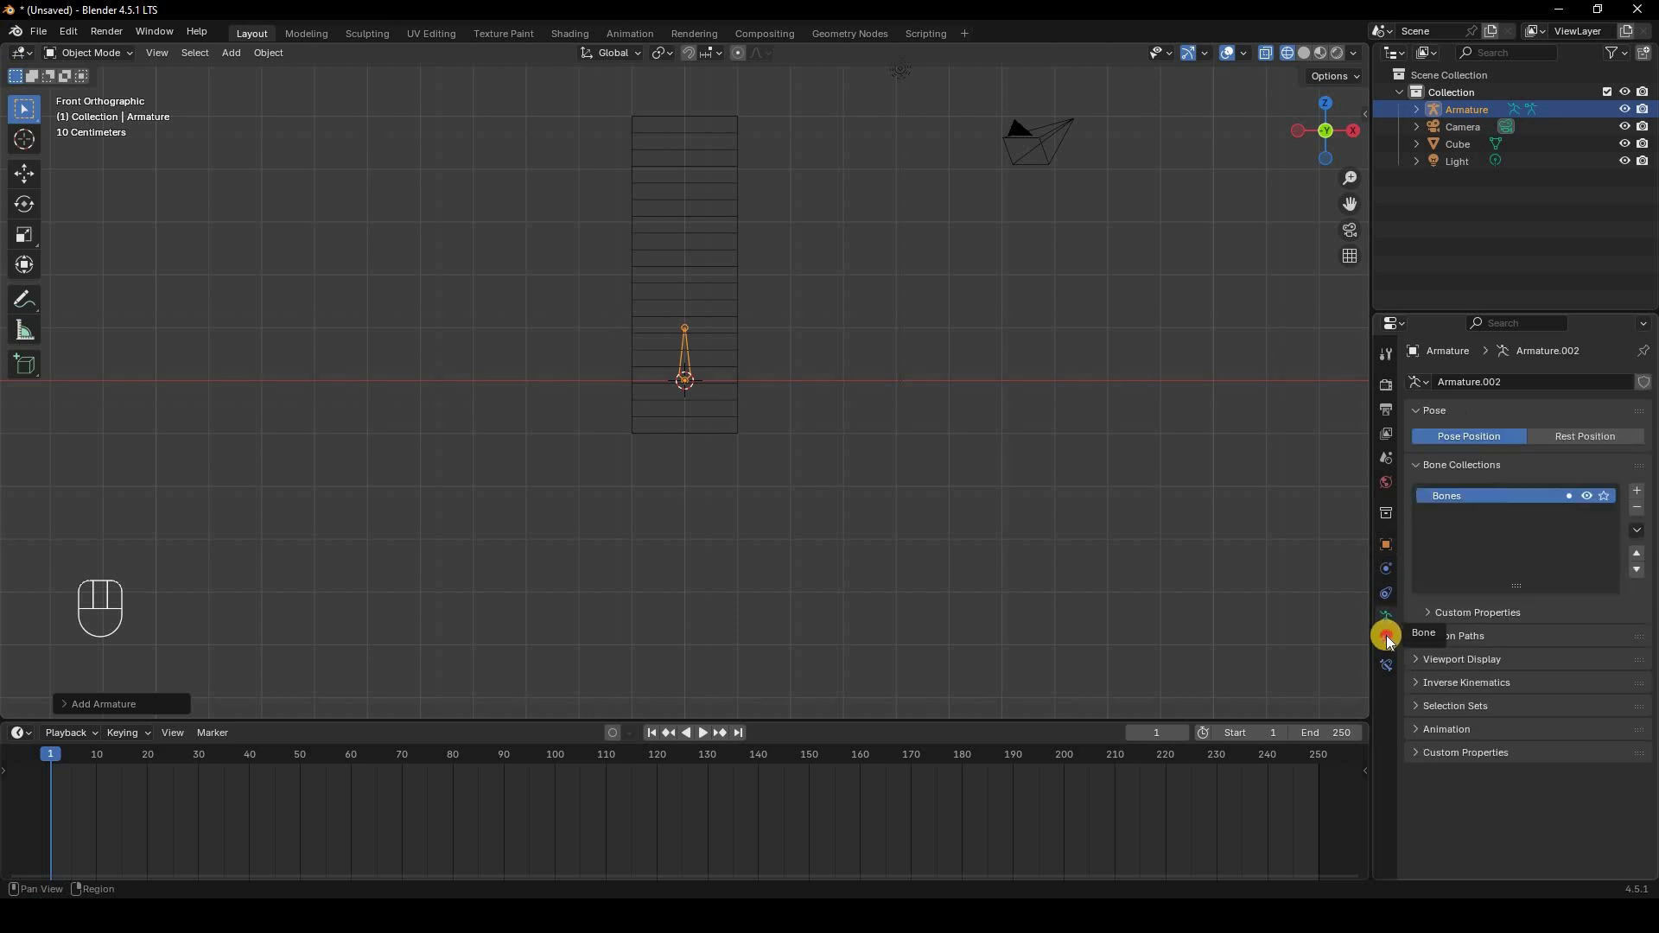
{"action": "left_click", "coordinate": [1386, 642]}
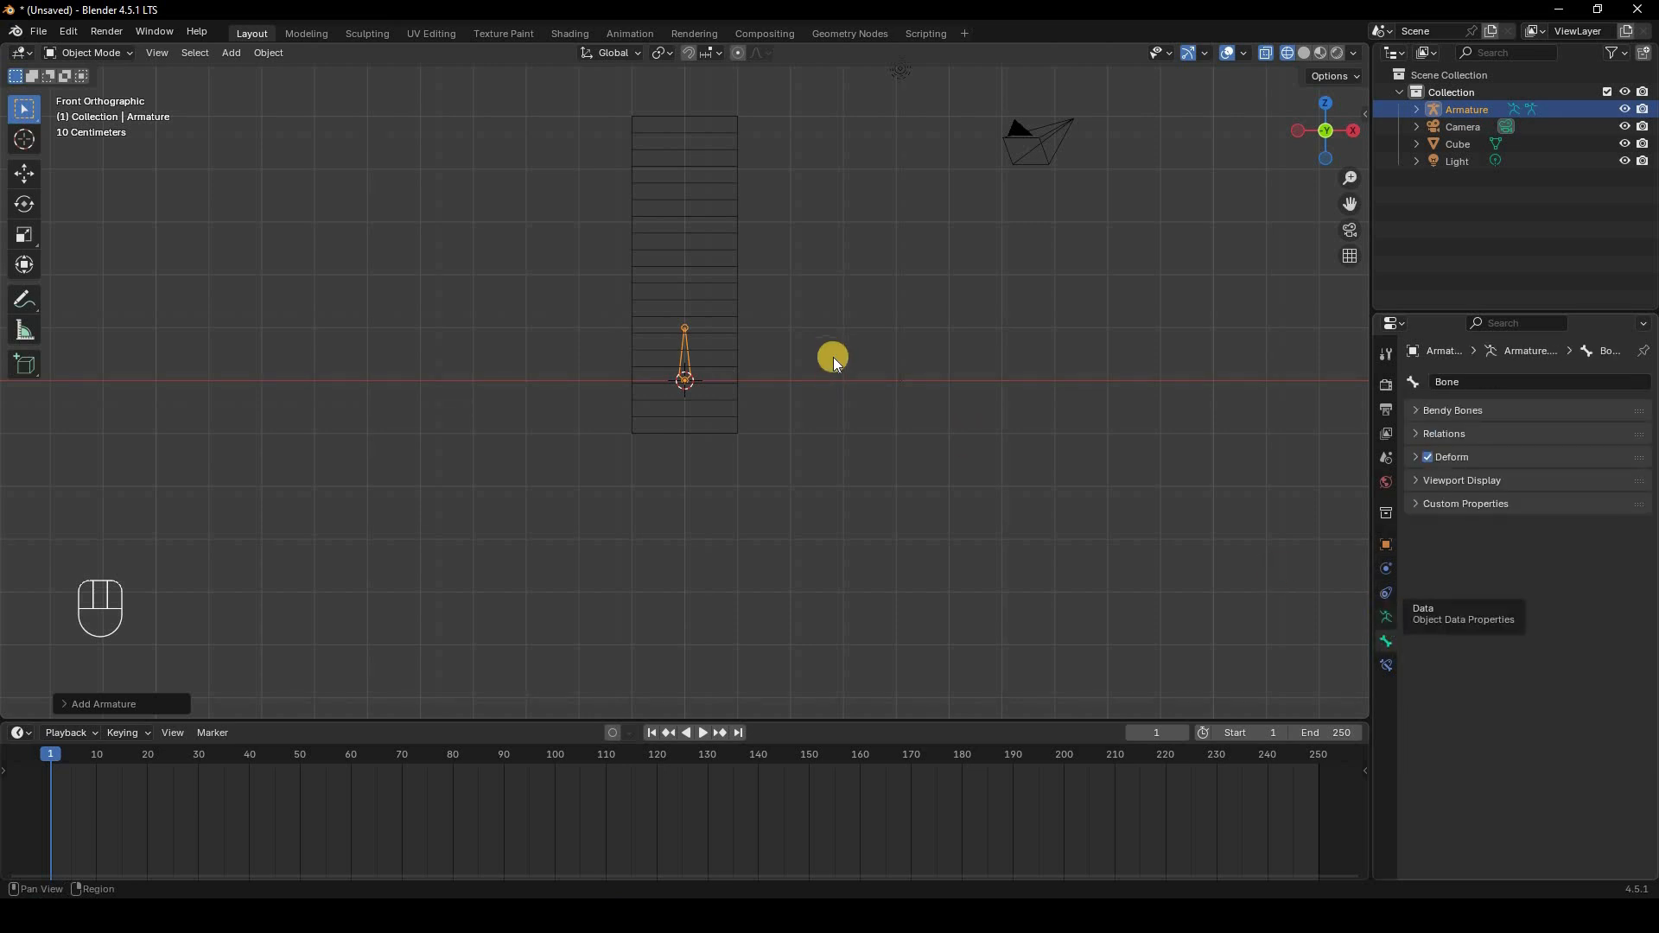
Step: Move the armature about 0.94 m down along Z so its bone starts at the cube's bottom
{"action": "scroll", "coordinate": [923, 318], "scroll_direction": "up", "scroll_amount": 5}
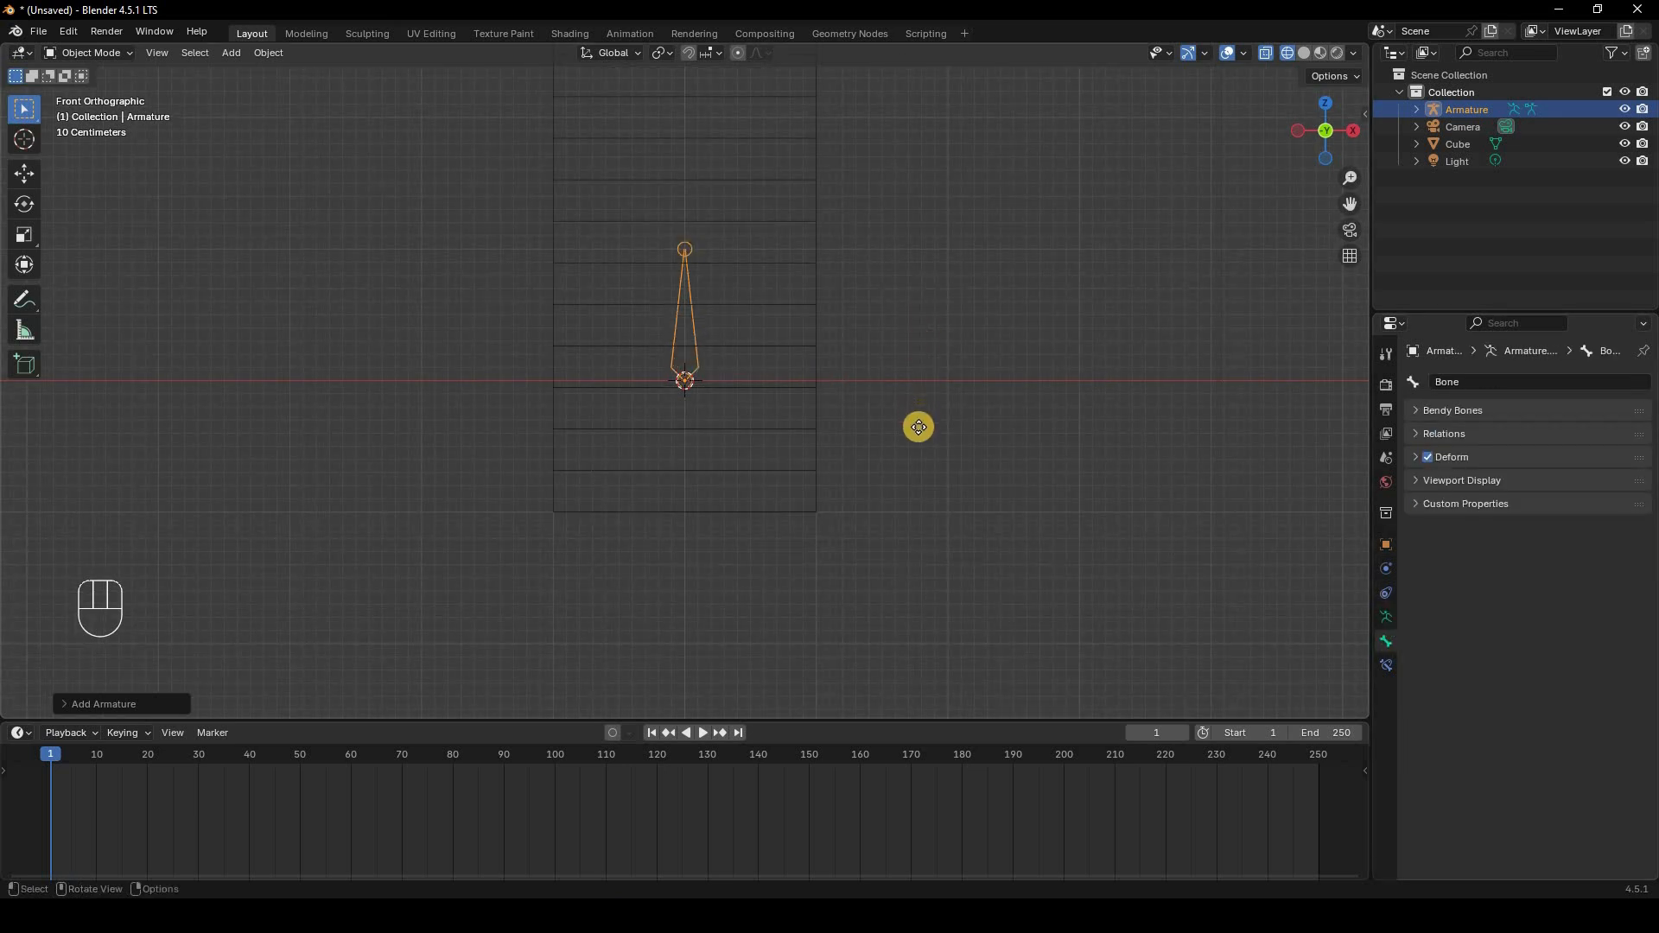
{"action": "key", "text": "g"}
{"action": "key", "text": "z"}
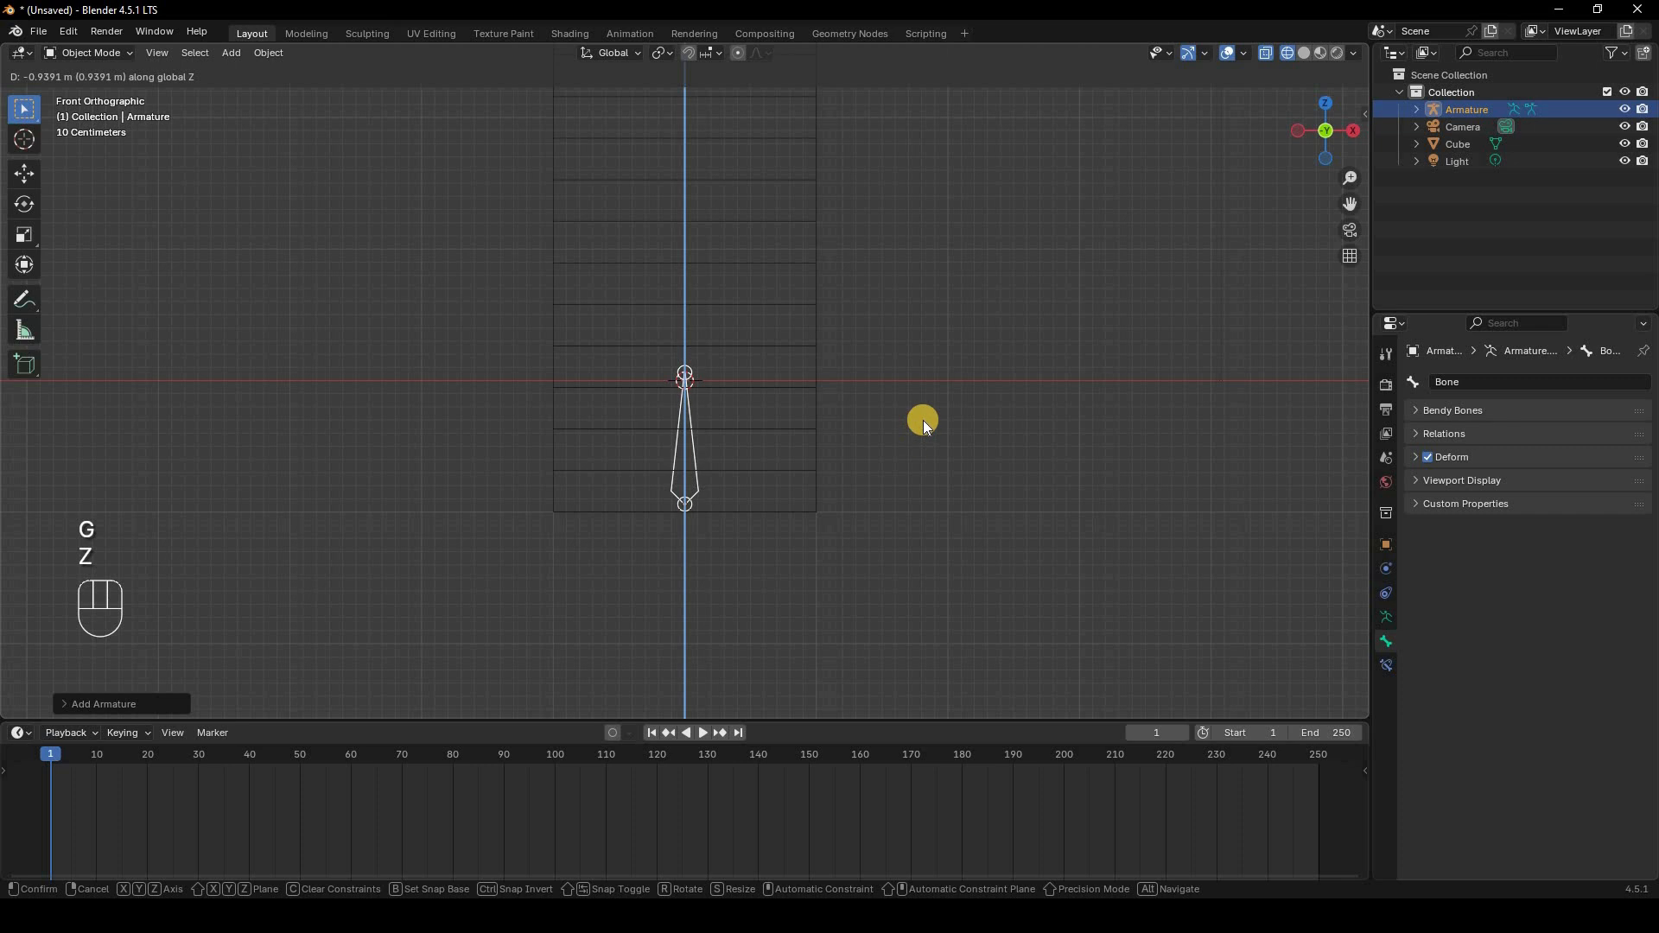
{"action": "left_click", "coordinate": [923, 420]}
Step: In armature Edit Mode, extrude a new bone from the tip straight up along Z to the cube's top, about 4.8 m long
{"action": "scroll", "coordinate": [890, 401], "scroll_direction": "down", "scroll_amount": 7}
{"action": "key", "text": "Tab"}
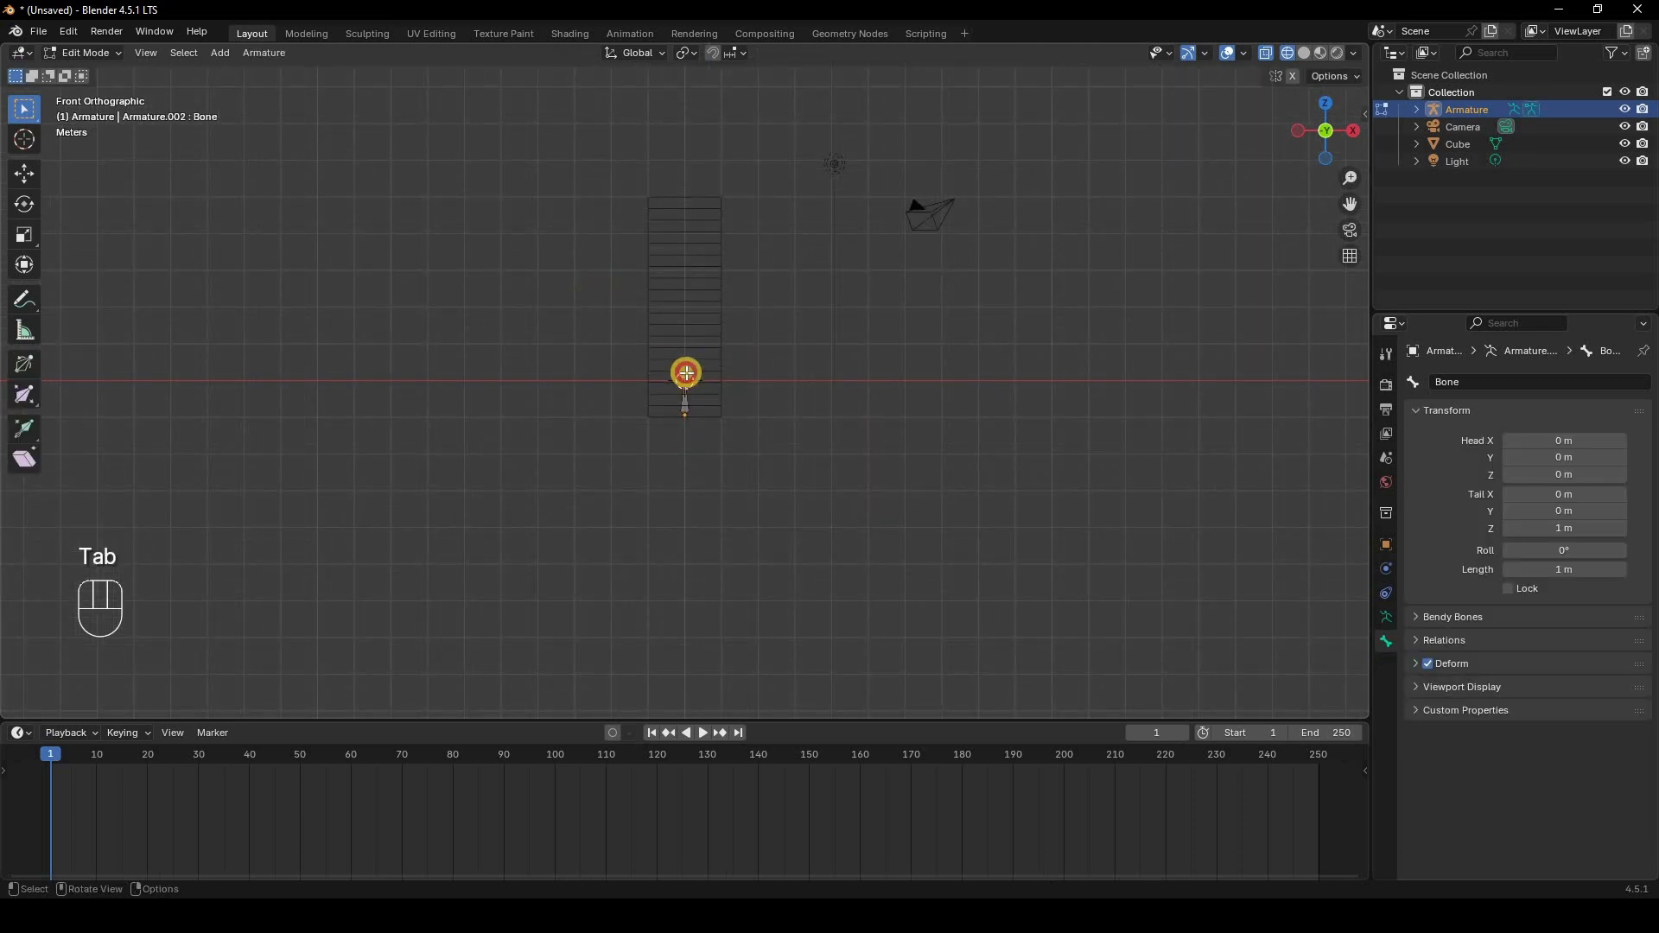
{"action": "left_click_drag", "start_coordinate": [595, 290], "coordinate": [749, 396]}
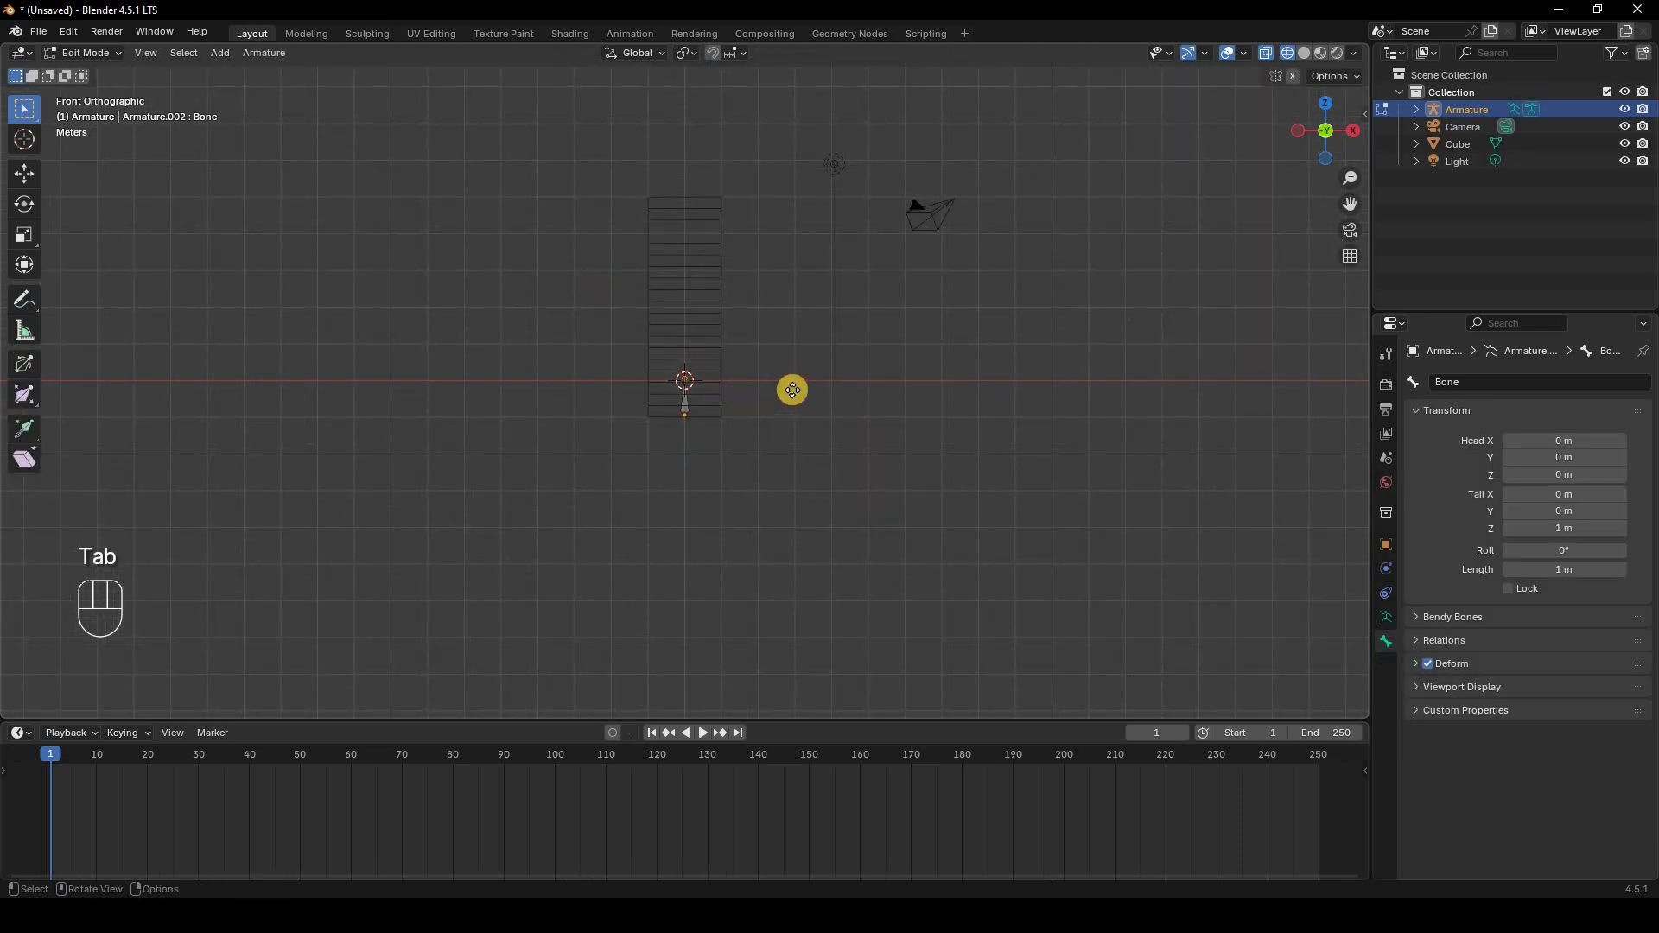
{"action": "key", "text": "e"}
{"action": "key", "text": "z"}
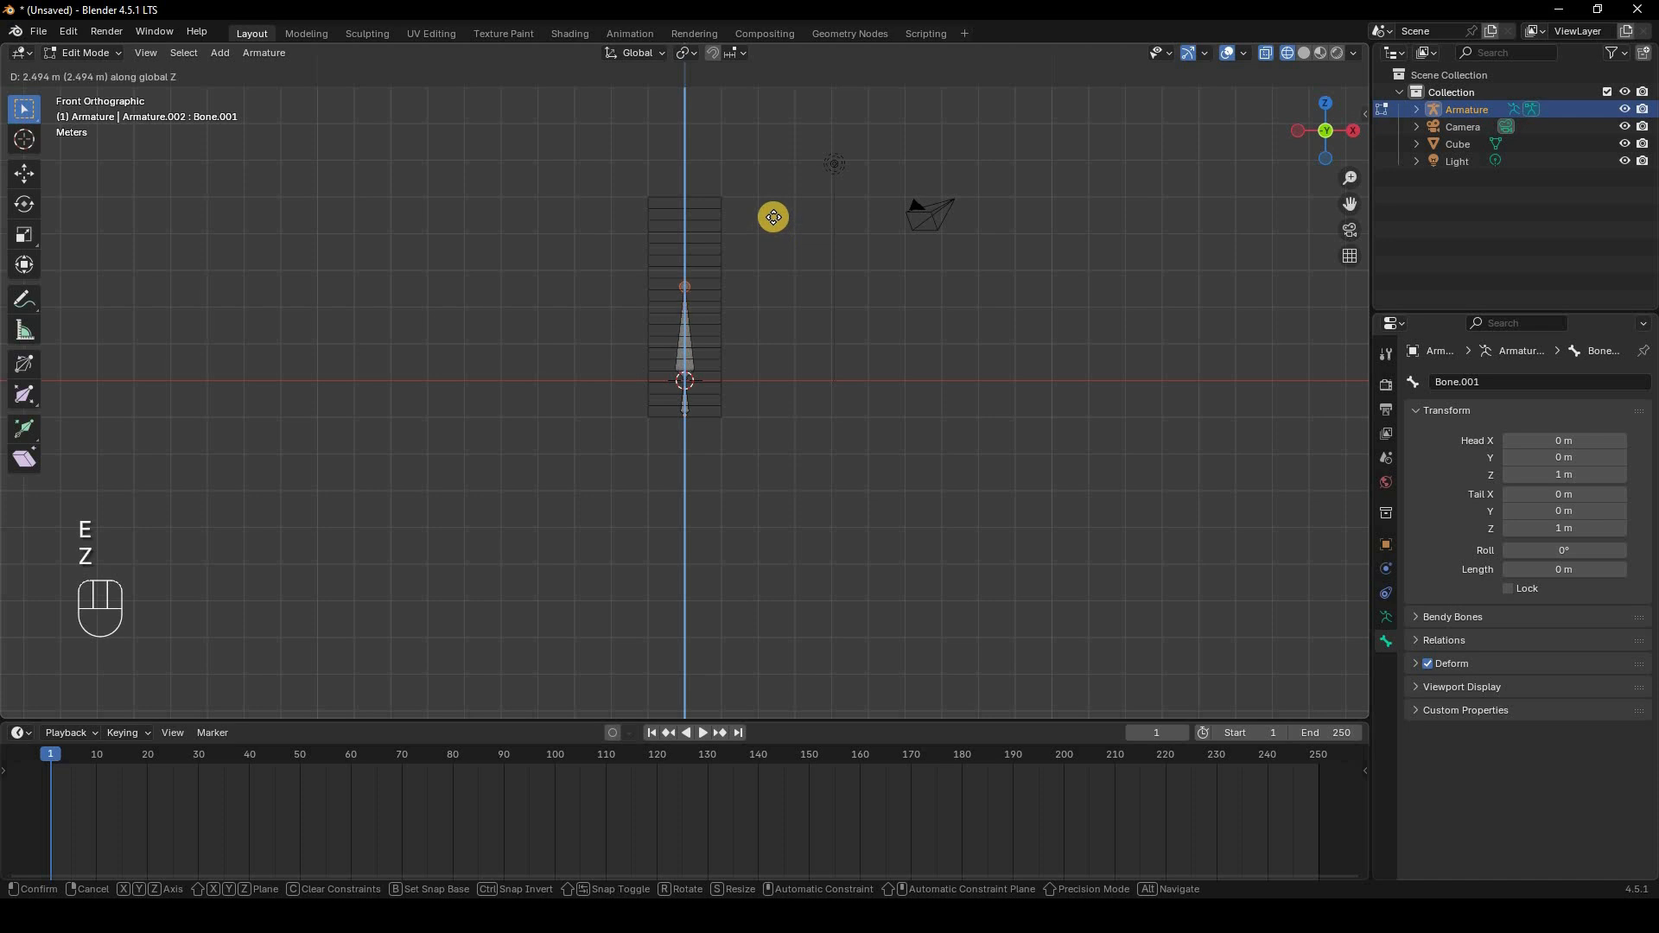
{"action": "left_click", "coordinate": [656, 366]}
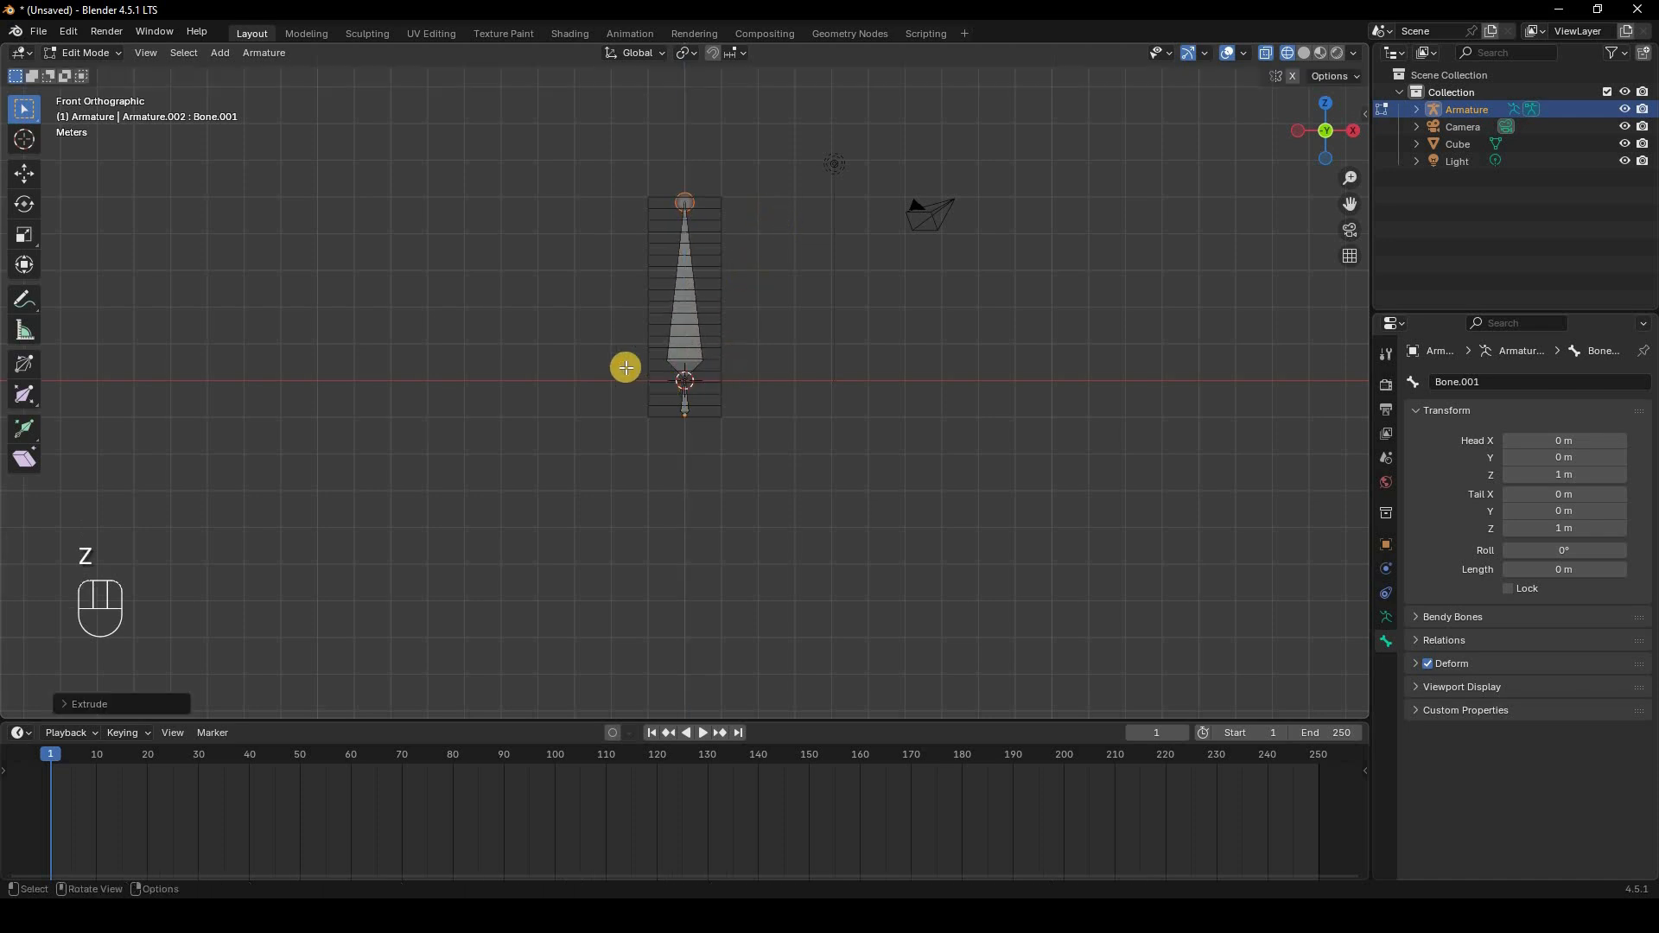
Step: Subdivide the extruded bone twice to split it into four equal bones
{"action": "left_click_drag", "start_coordinate": [598, 355], "coordinate": [770, 394], "text": "shift"}
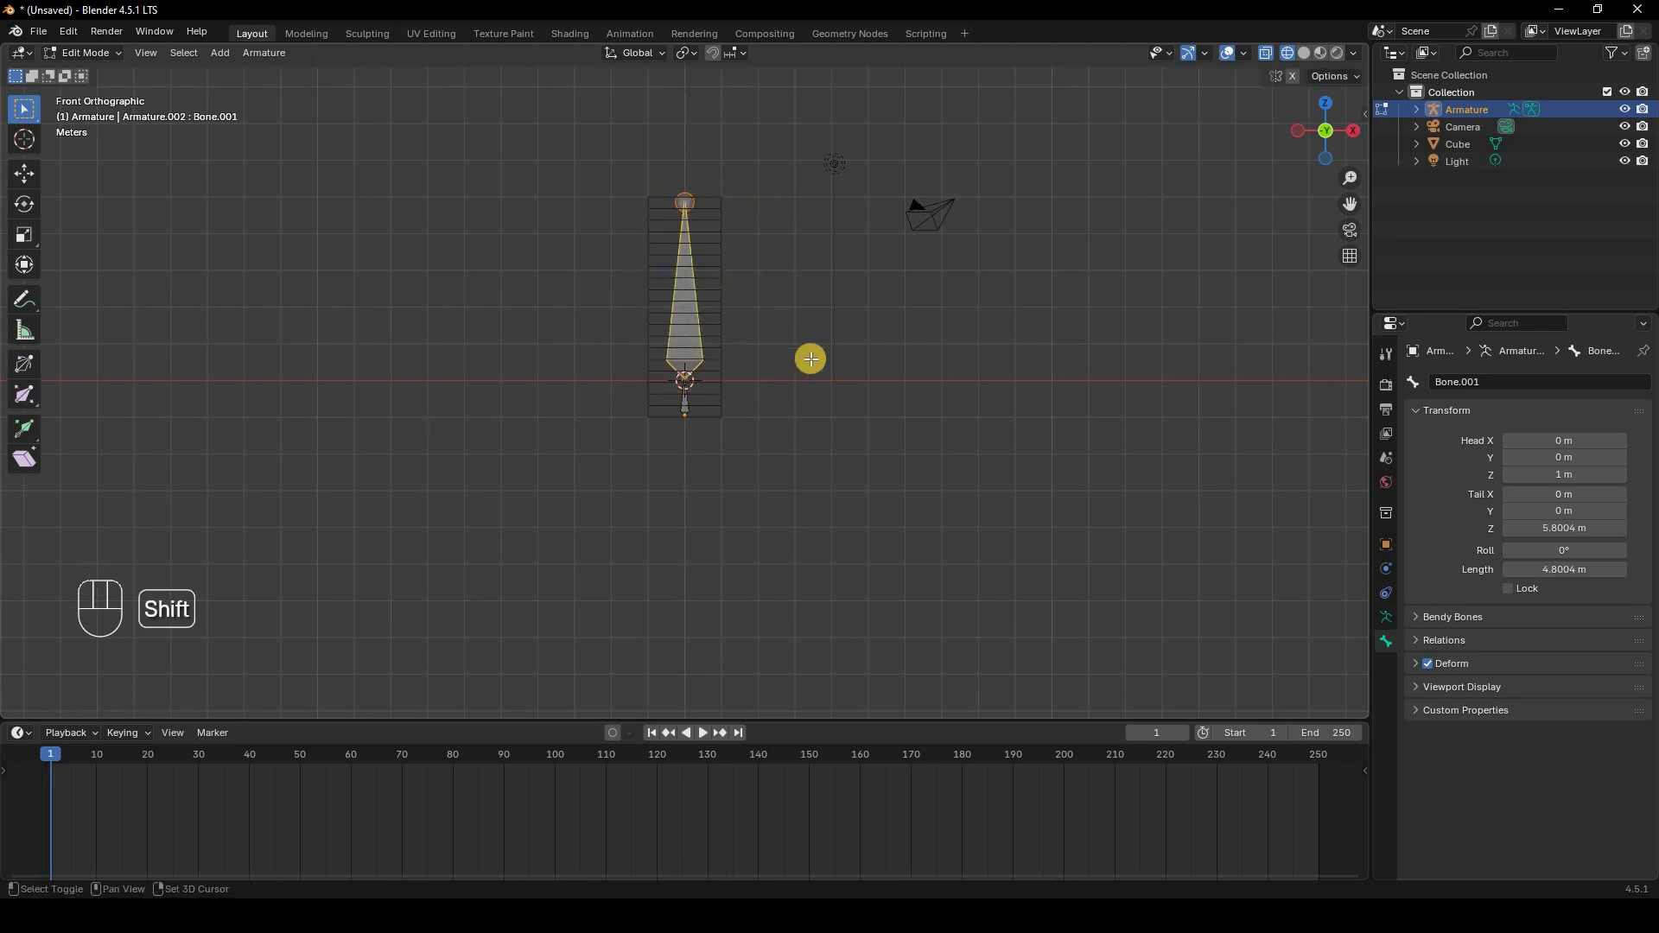
{"action": "right_click", "coordinate": [850, 259]}
{"action": "key", "text": "Return"}
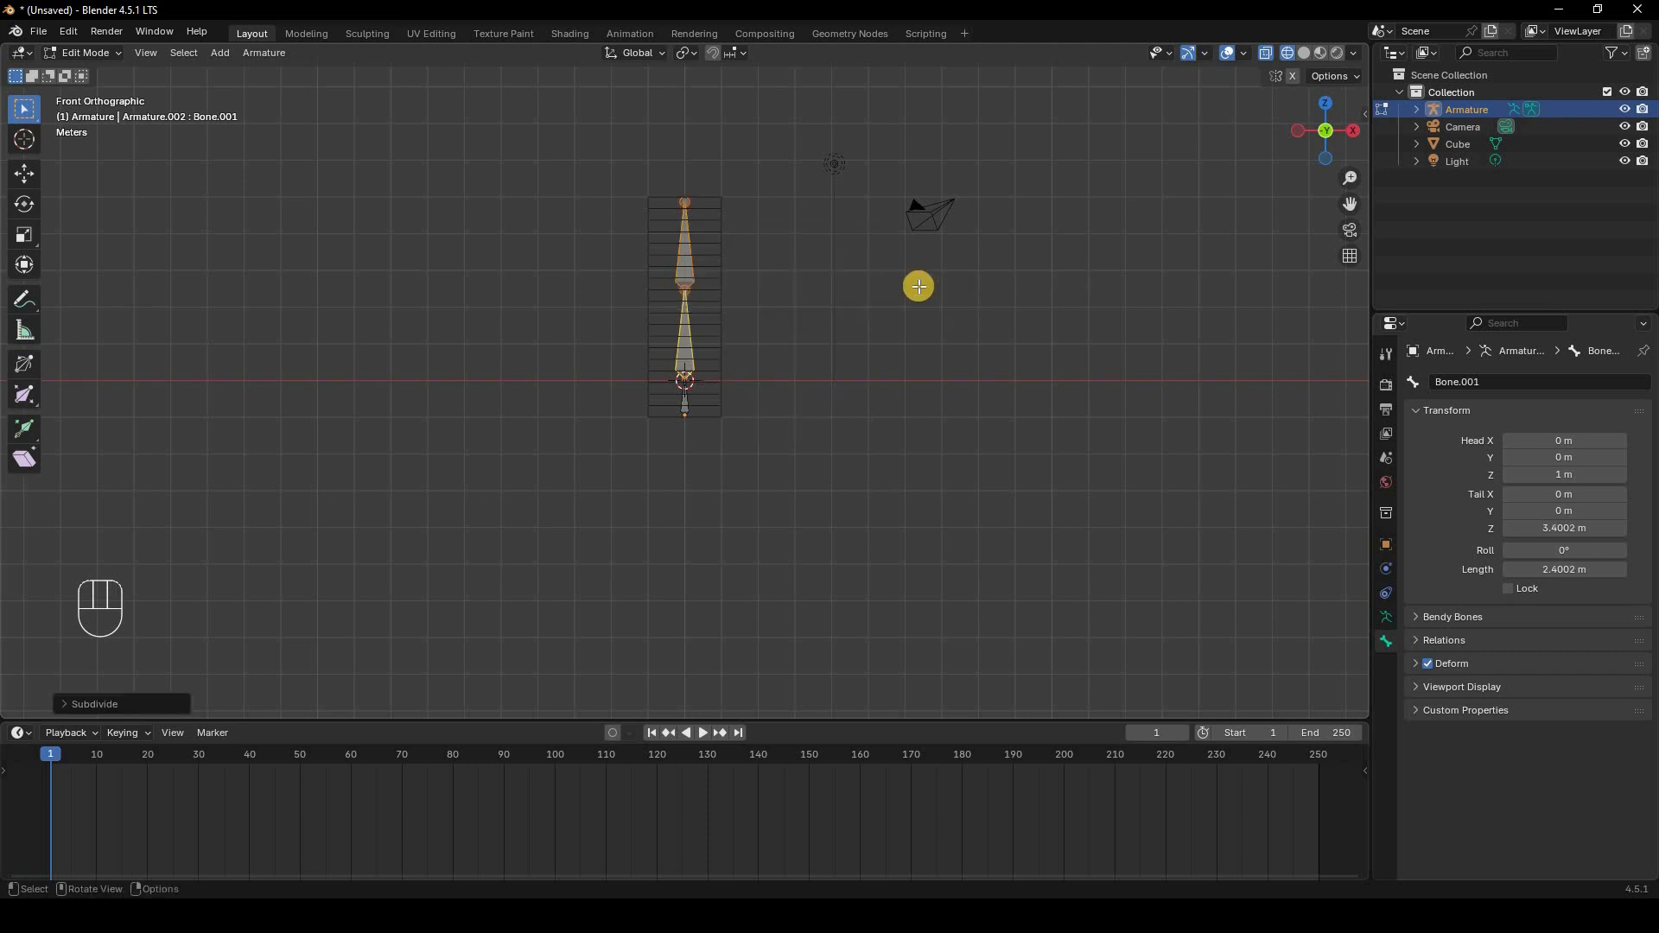
{"action": "right_click", "coordinate": [792, 280]}
{"action": "left_click", "coordinate": [792, 272]}
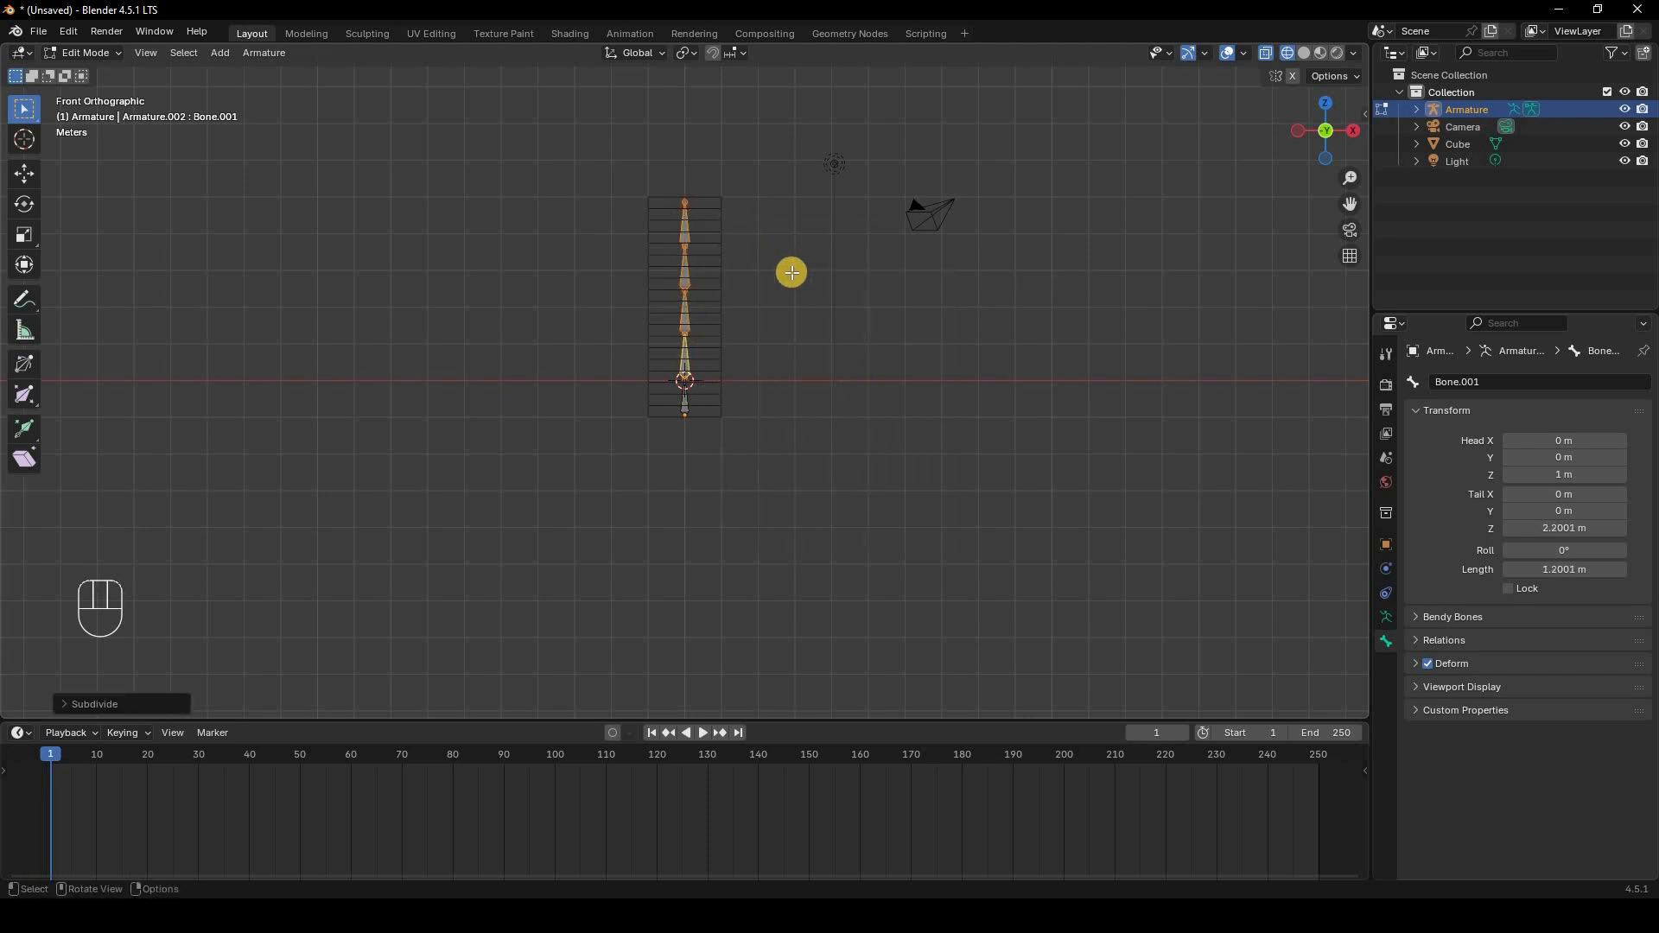
Step: Orbit the view and select each bone of the chain to inspect it, then leave Edit Mode
{"action": "middle_click_drag", "start_coordinate": [722, 344], "coordinate": [689, 204]}
{"action": "left_click", "coordinate": [685, 201]}
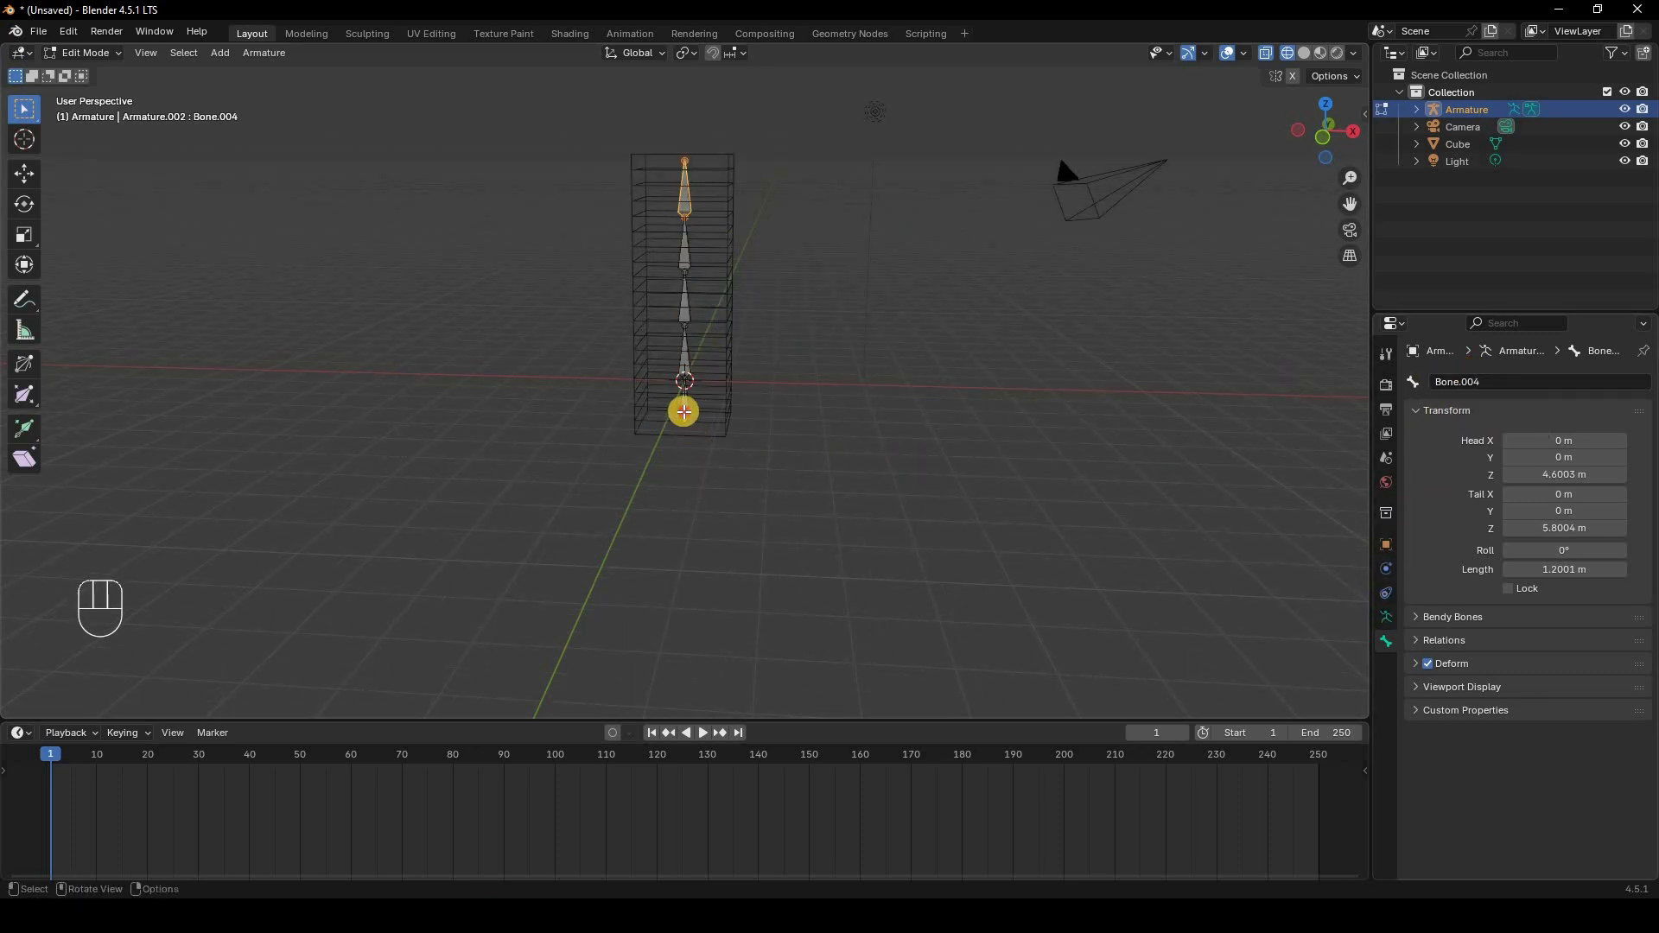
{"action": "left_click", "coordinate": [672, 394]}
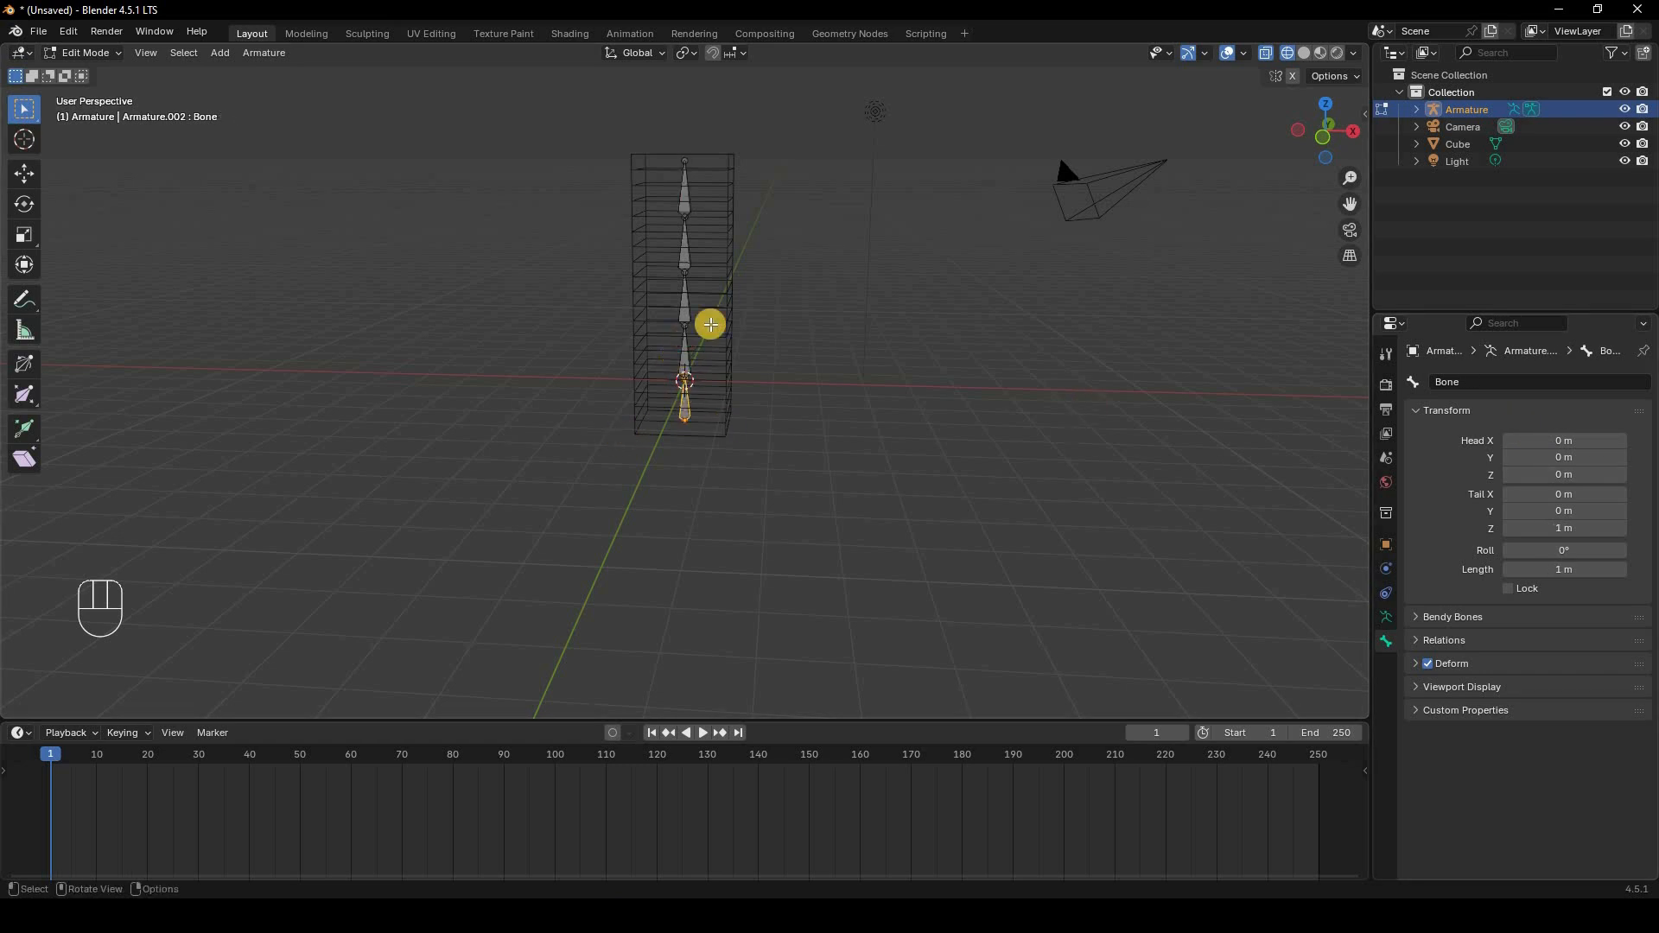
{"action": "left_click", "coordinate": [682, 345]}
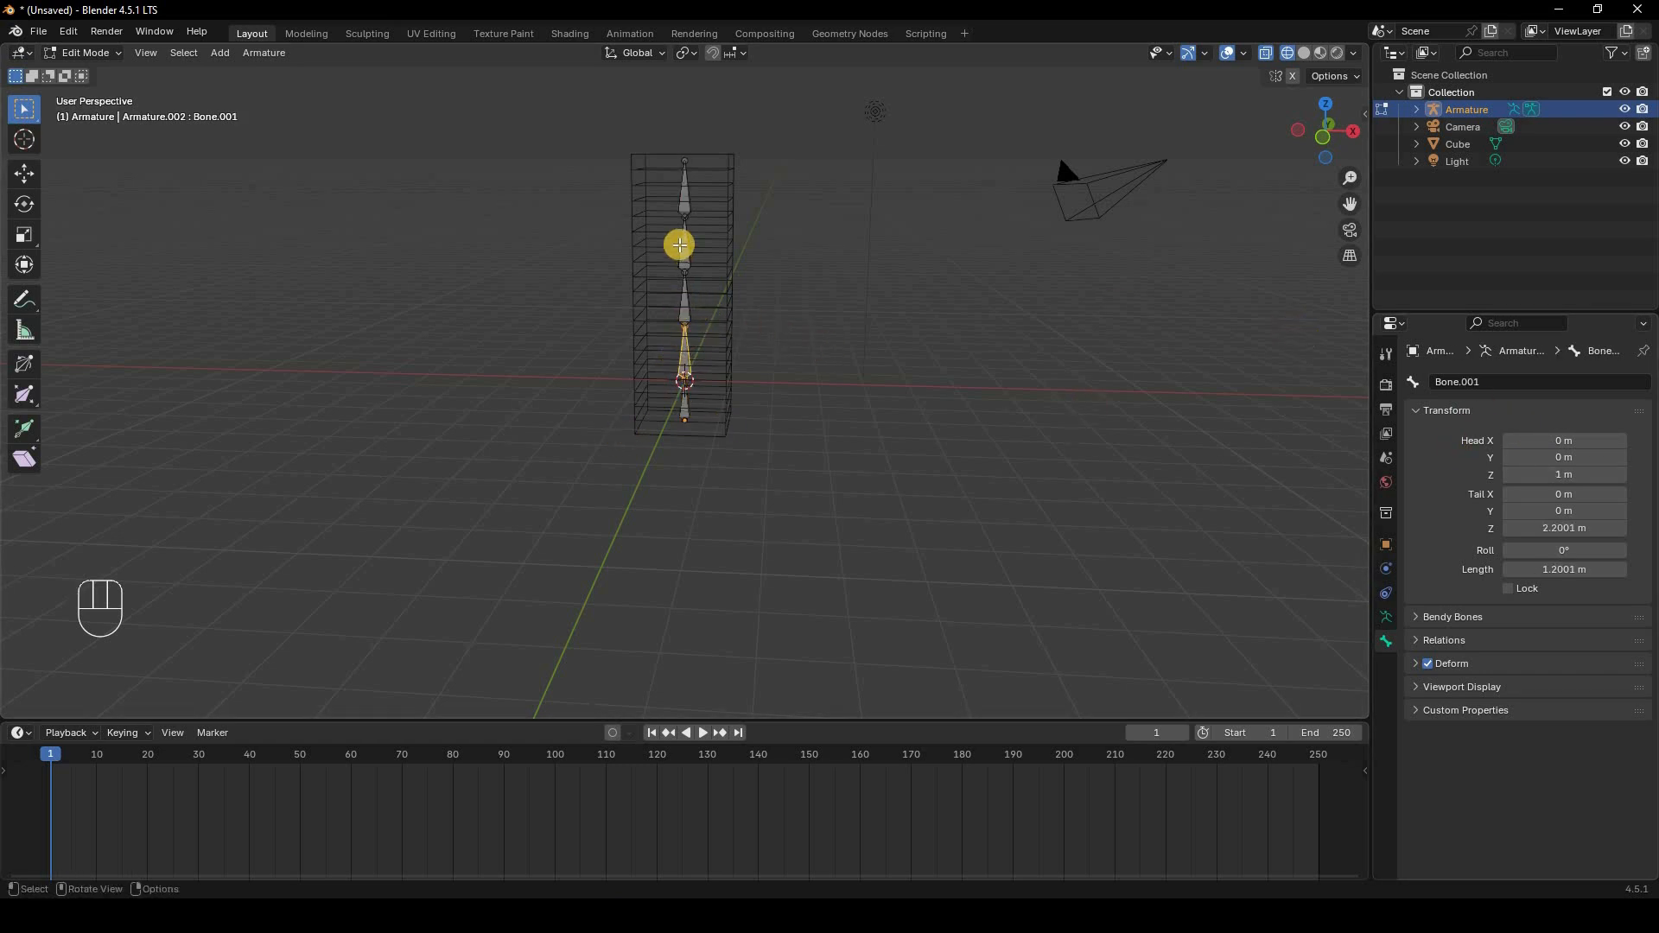
{"action": "left_click", "coordinate": [693, 249]}
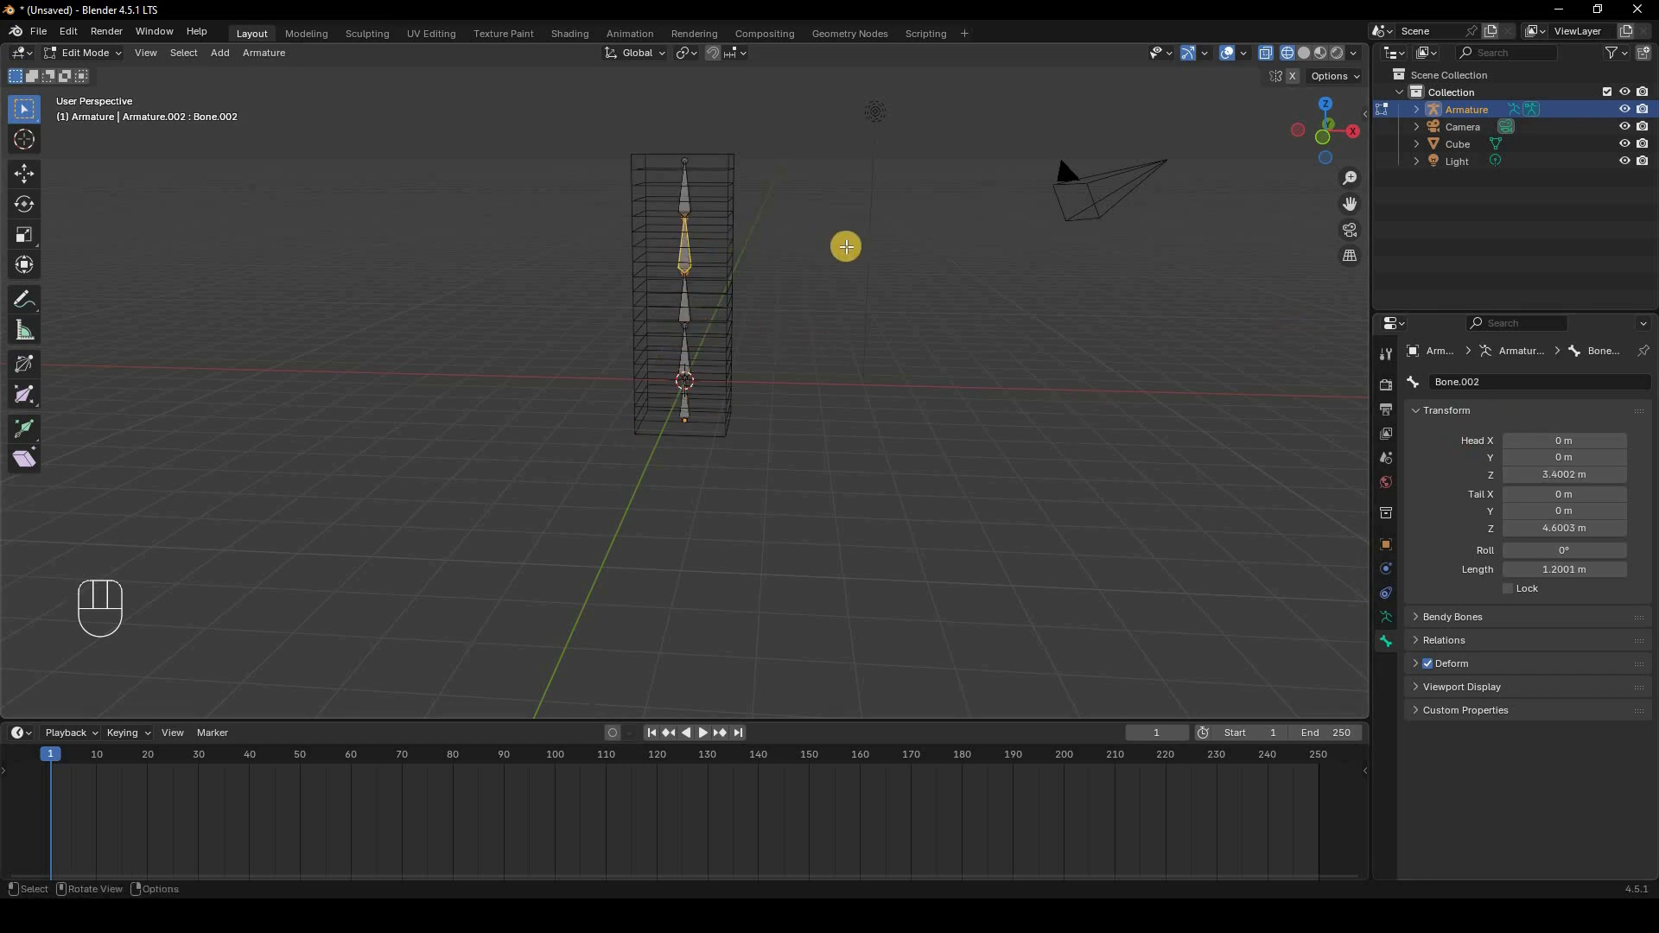
{"action": "key", "text": "Tab"}
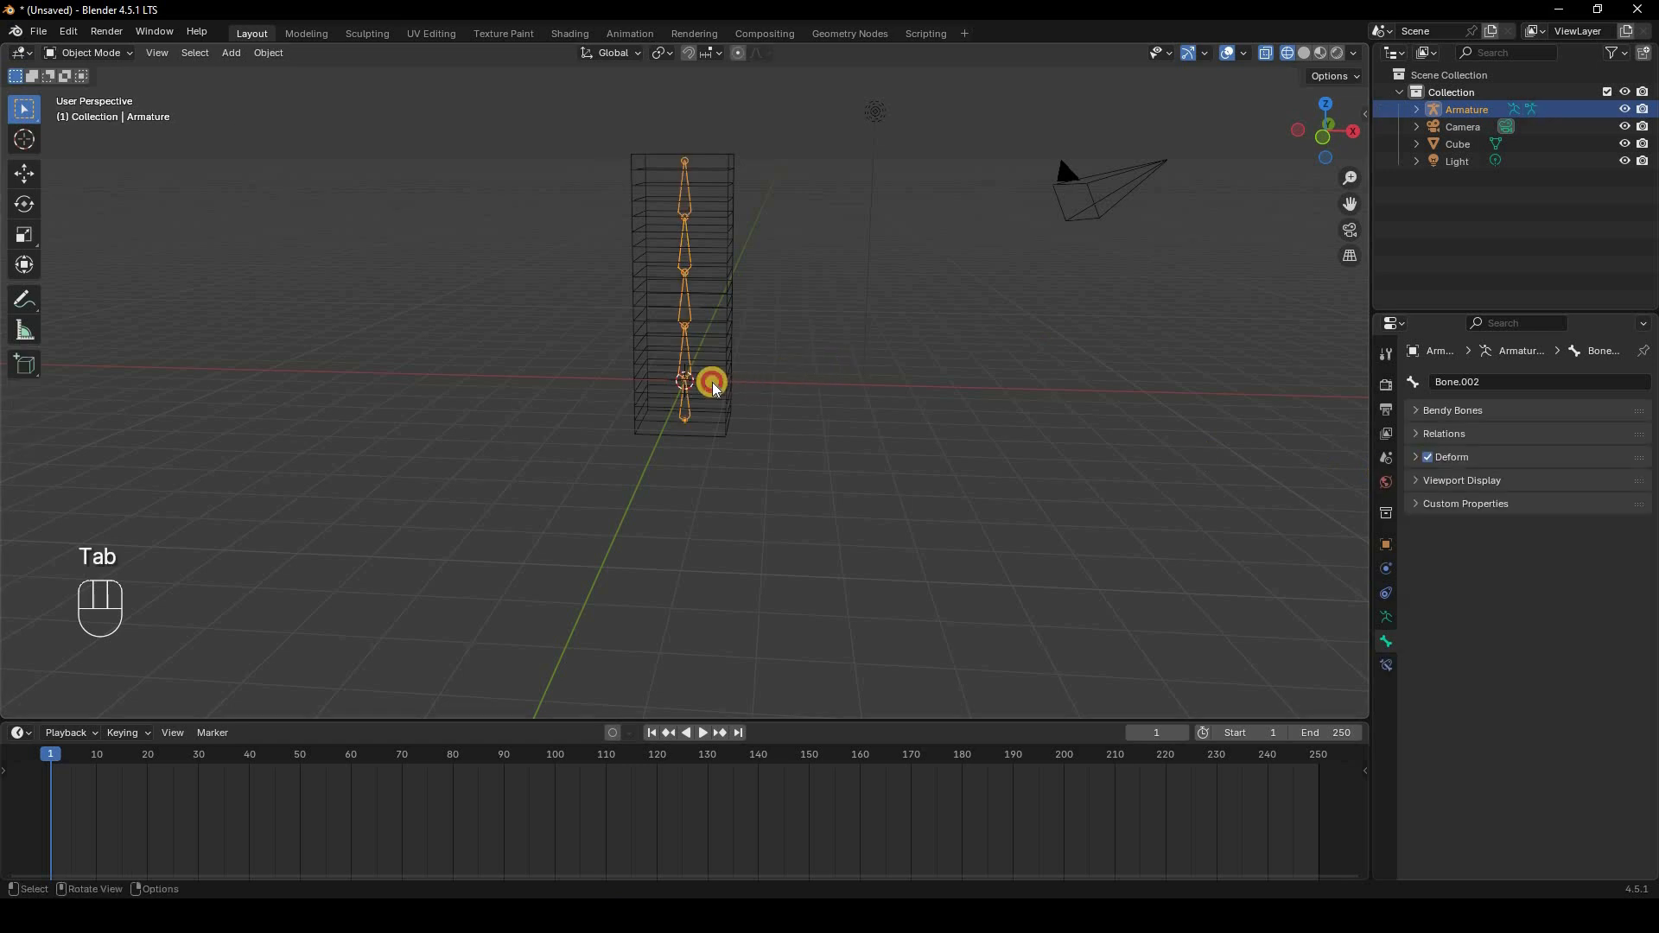
Step: Select the cube, then the armature, and parent the cube to the armature with automatic weights
{"action": "left_click", "coordinate": [712, 383]}
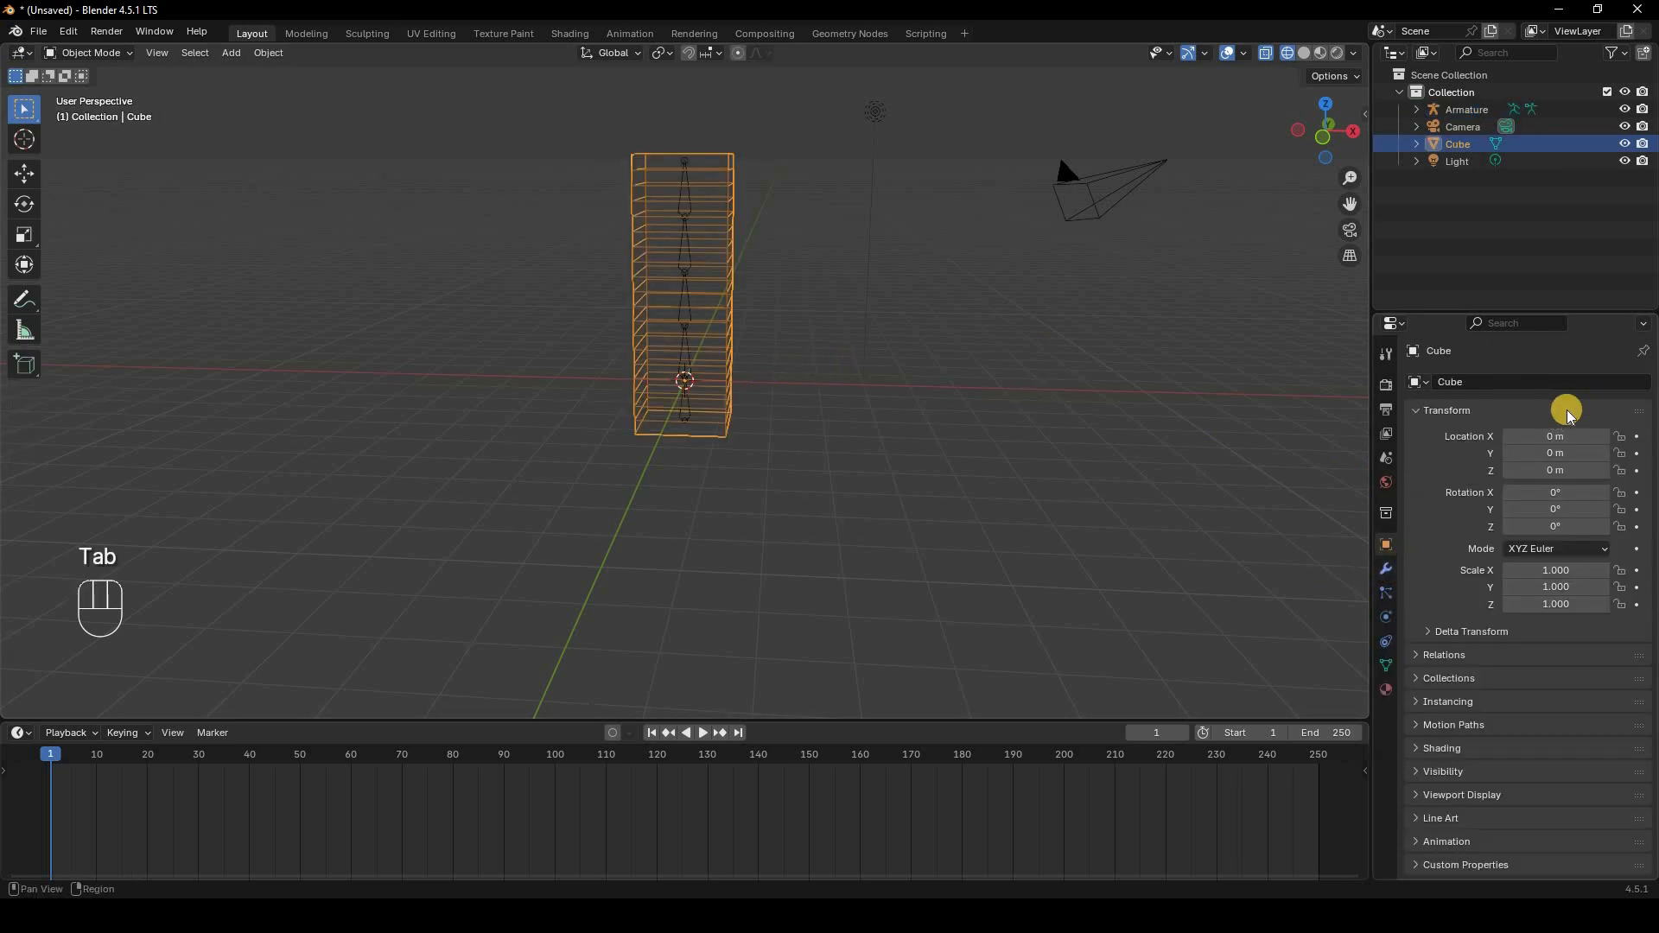
{"action": "left_click", "coordinate": [1386, 568]}
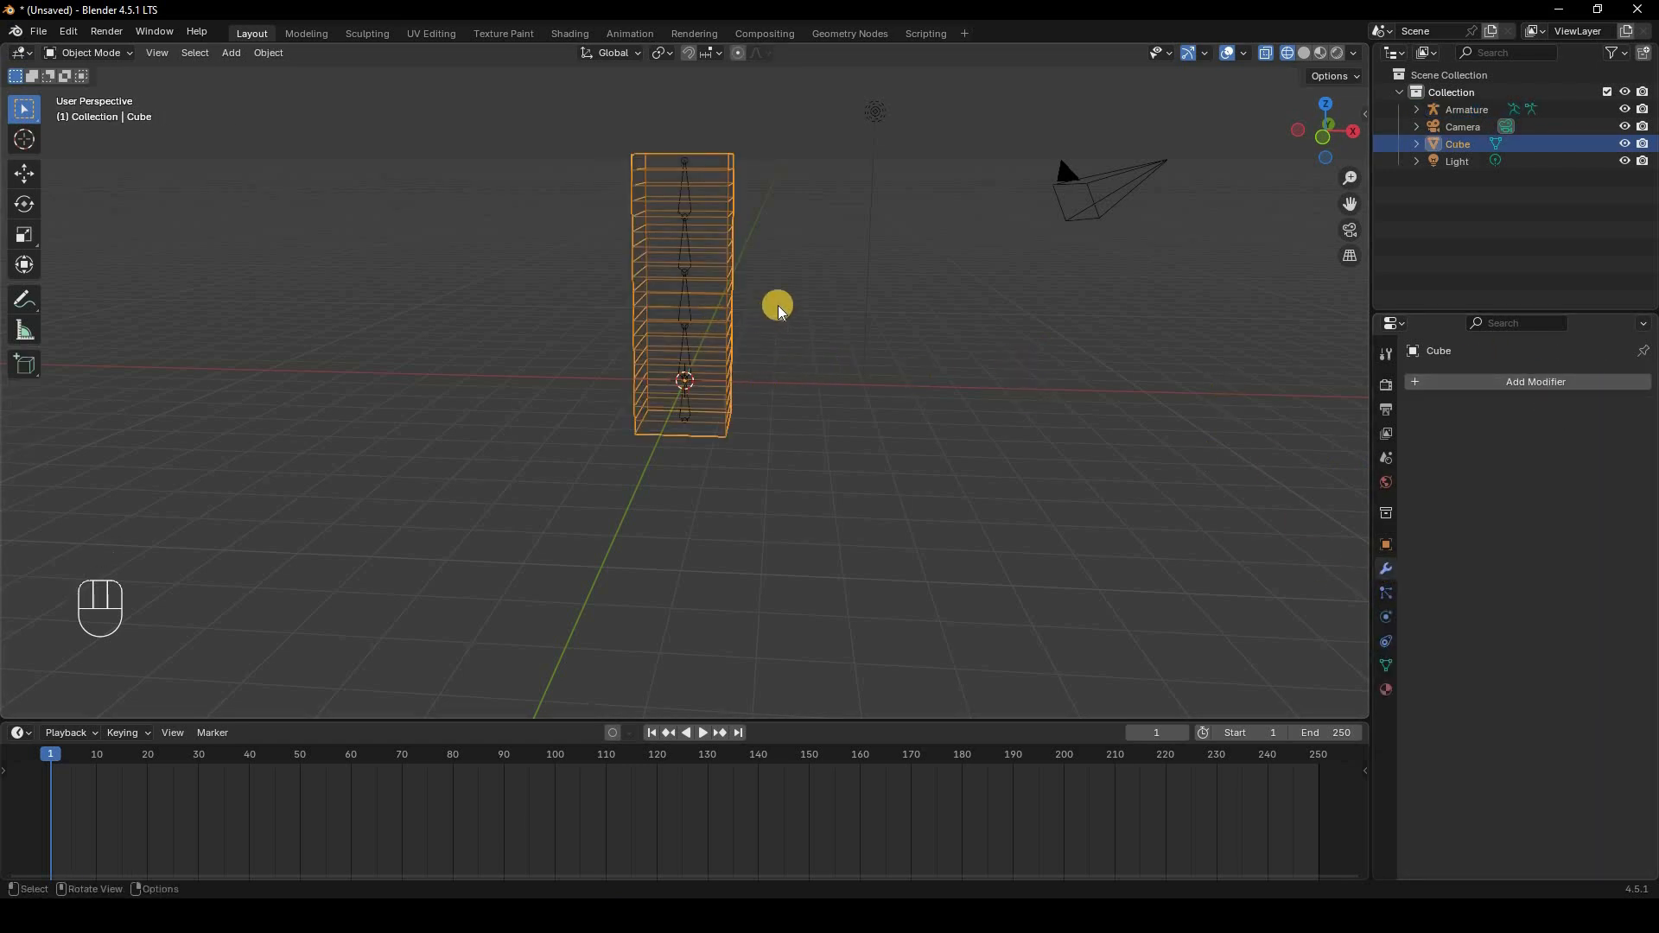
{"action": "middle_click_drag", "start_coordinate": [859, 289], "coordinate": [698, 257]}
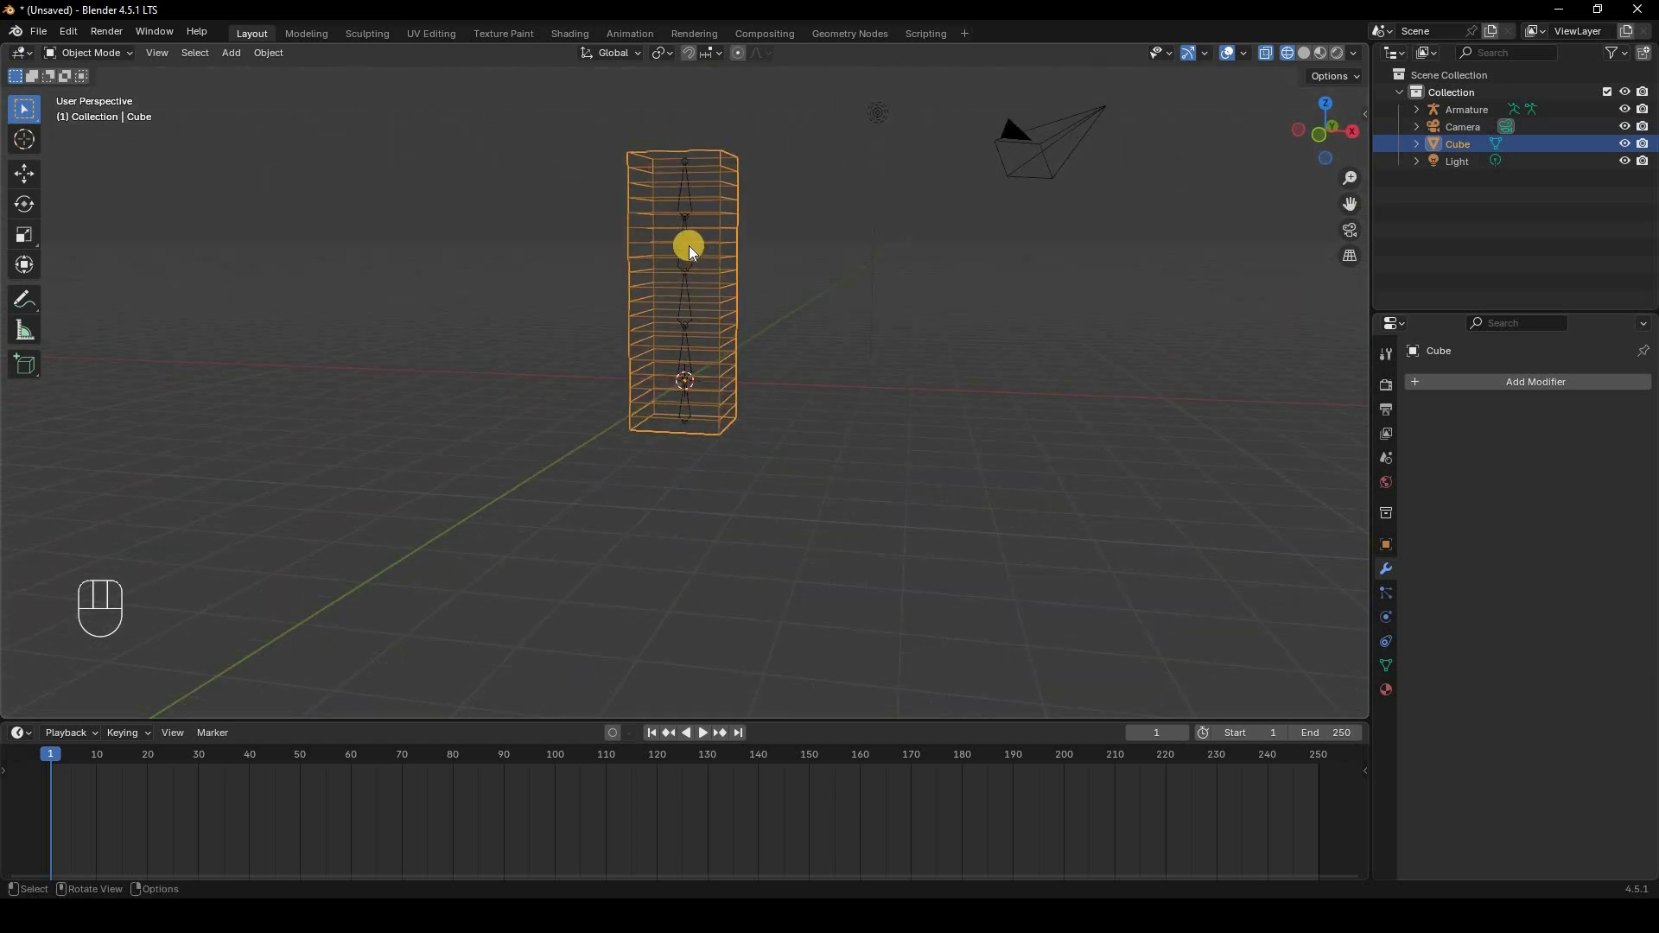
{"action": "left_click", "coordinate": [728, 197], "text": "shift"}
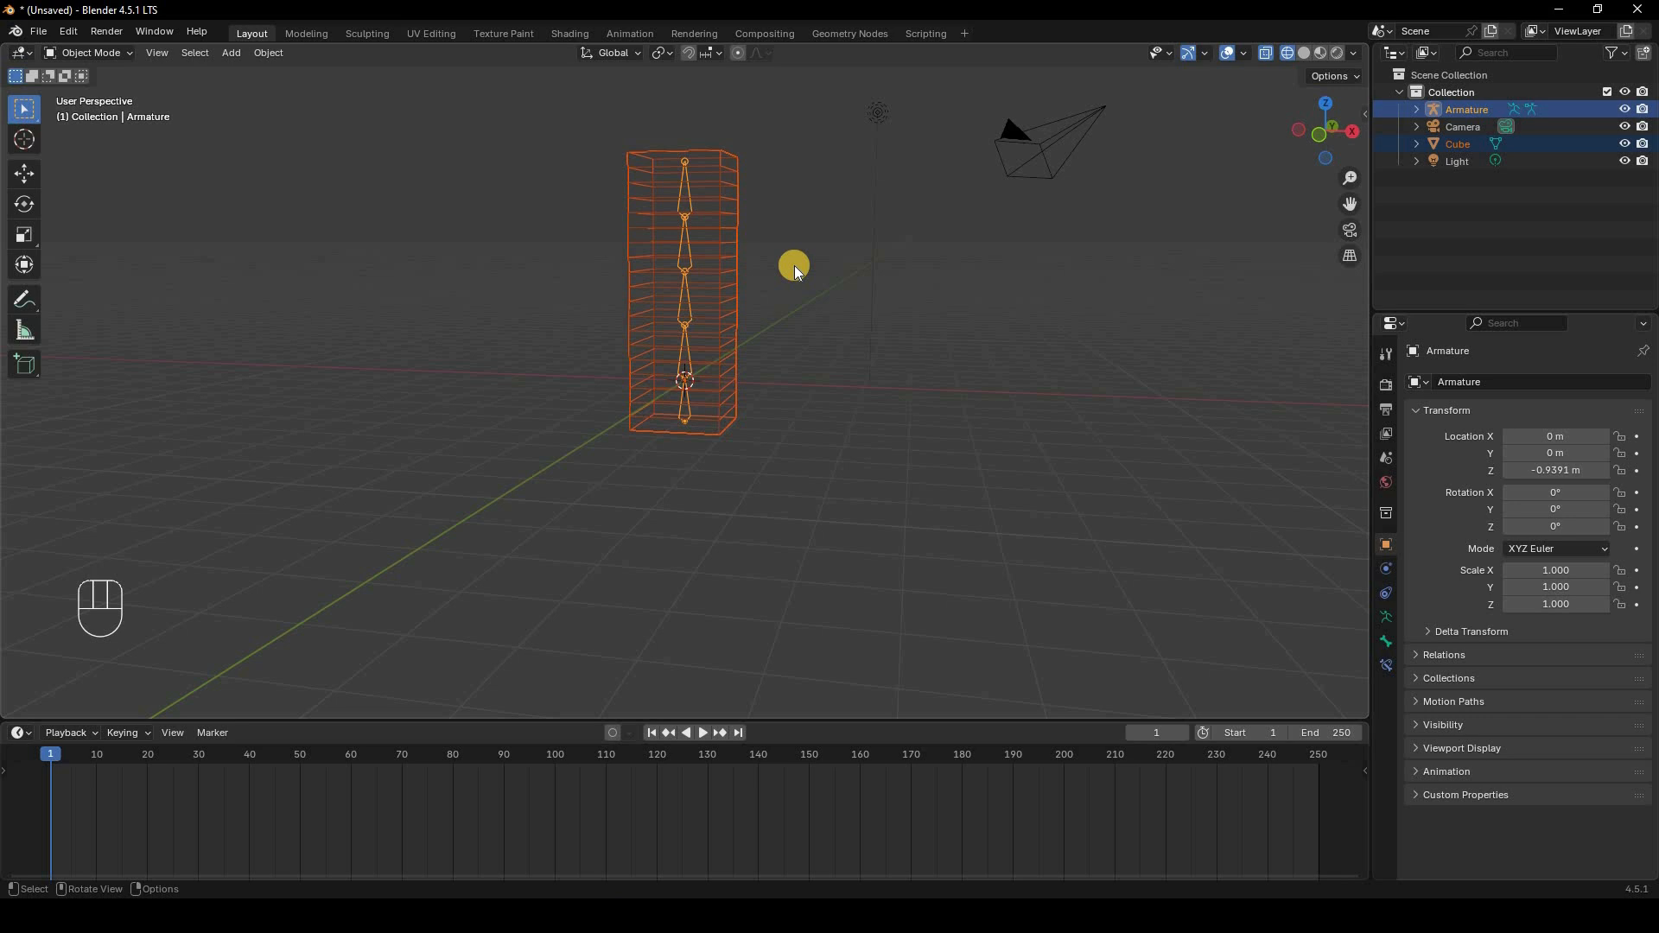
{"action": "key", "text": "ctrl+p"}
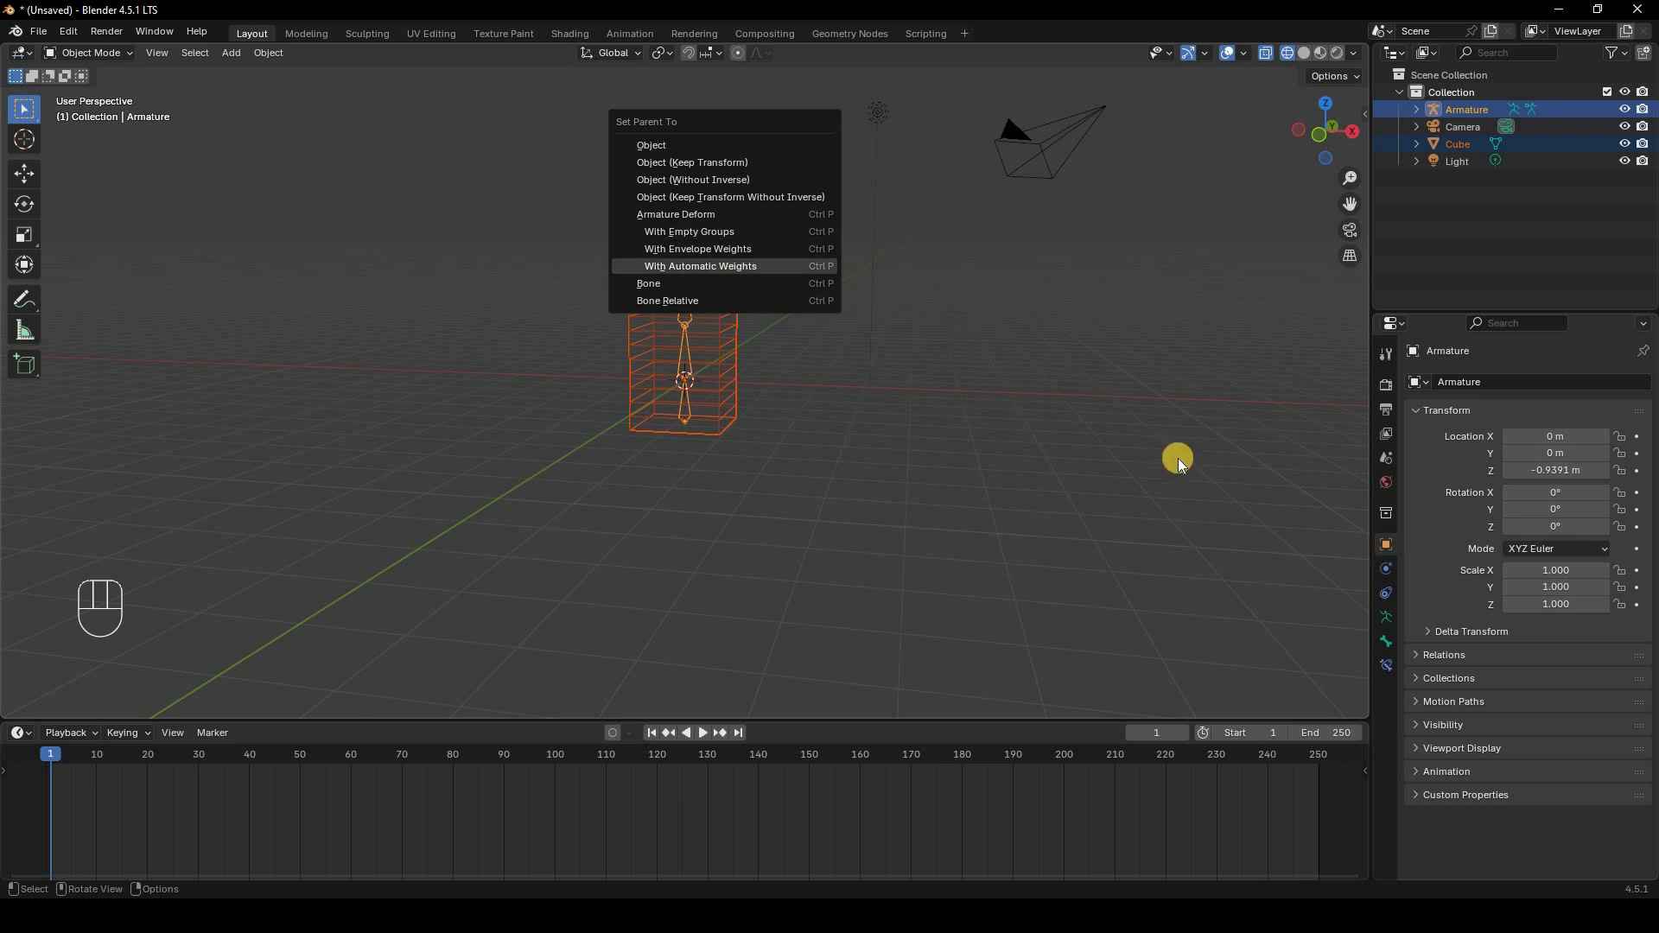
{"action": "key", "text": "Return"}
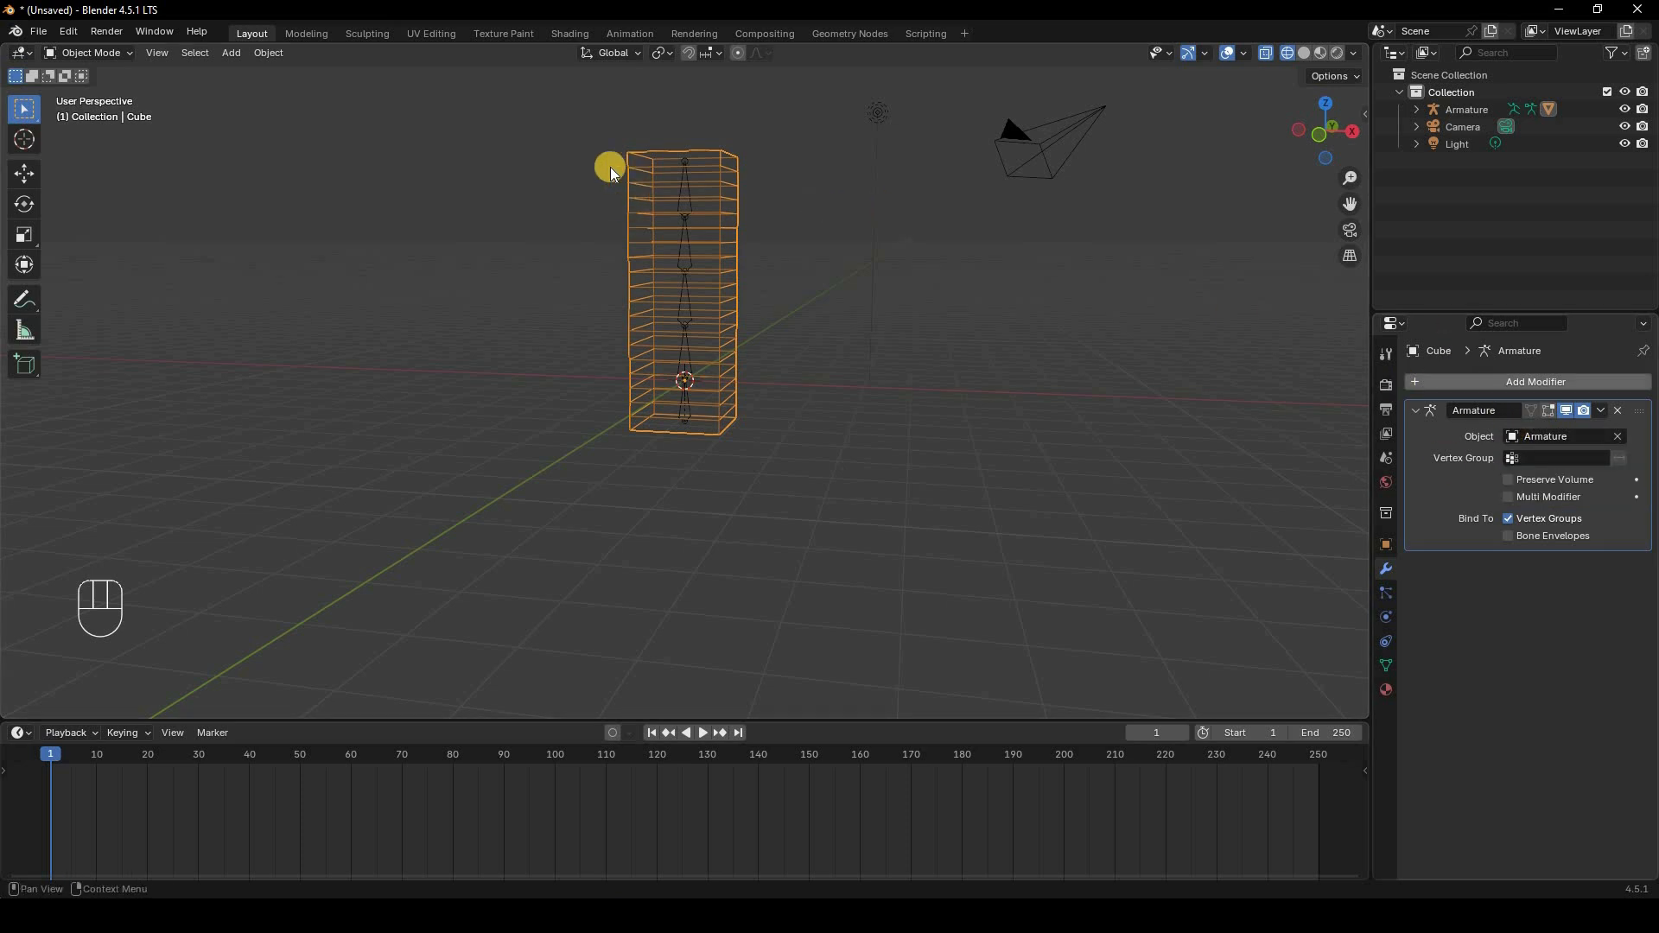
Step: Switch the cube to Weight Paint mode to view the bone vertex groups
{"action": "left_click", "coordinate": [111, 54]}
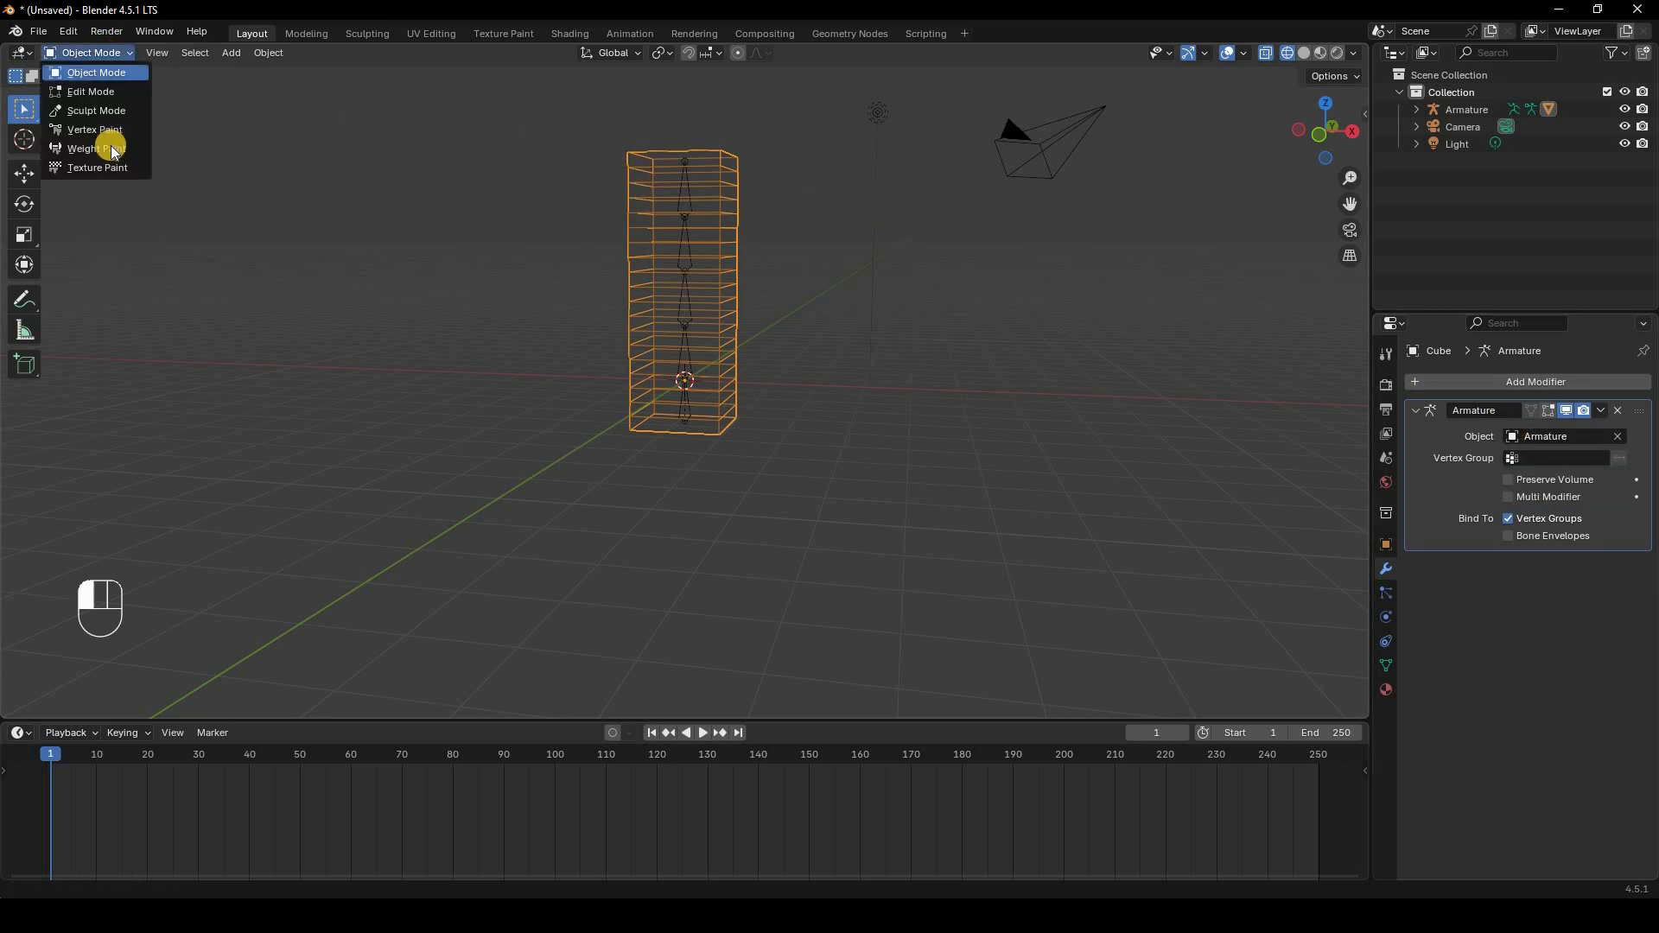
{"action": "left_click", "coordinate": [1386, 669]}
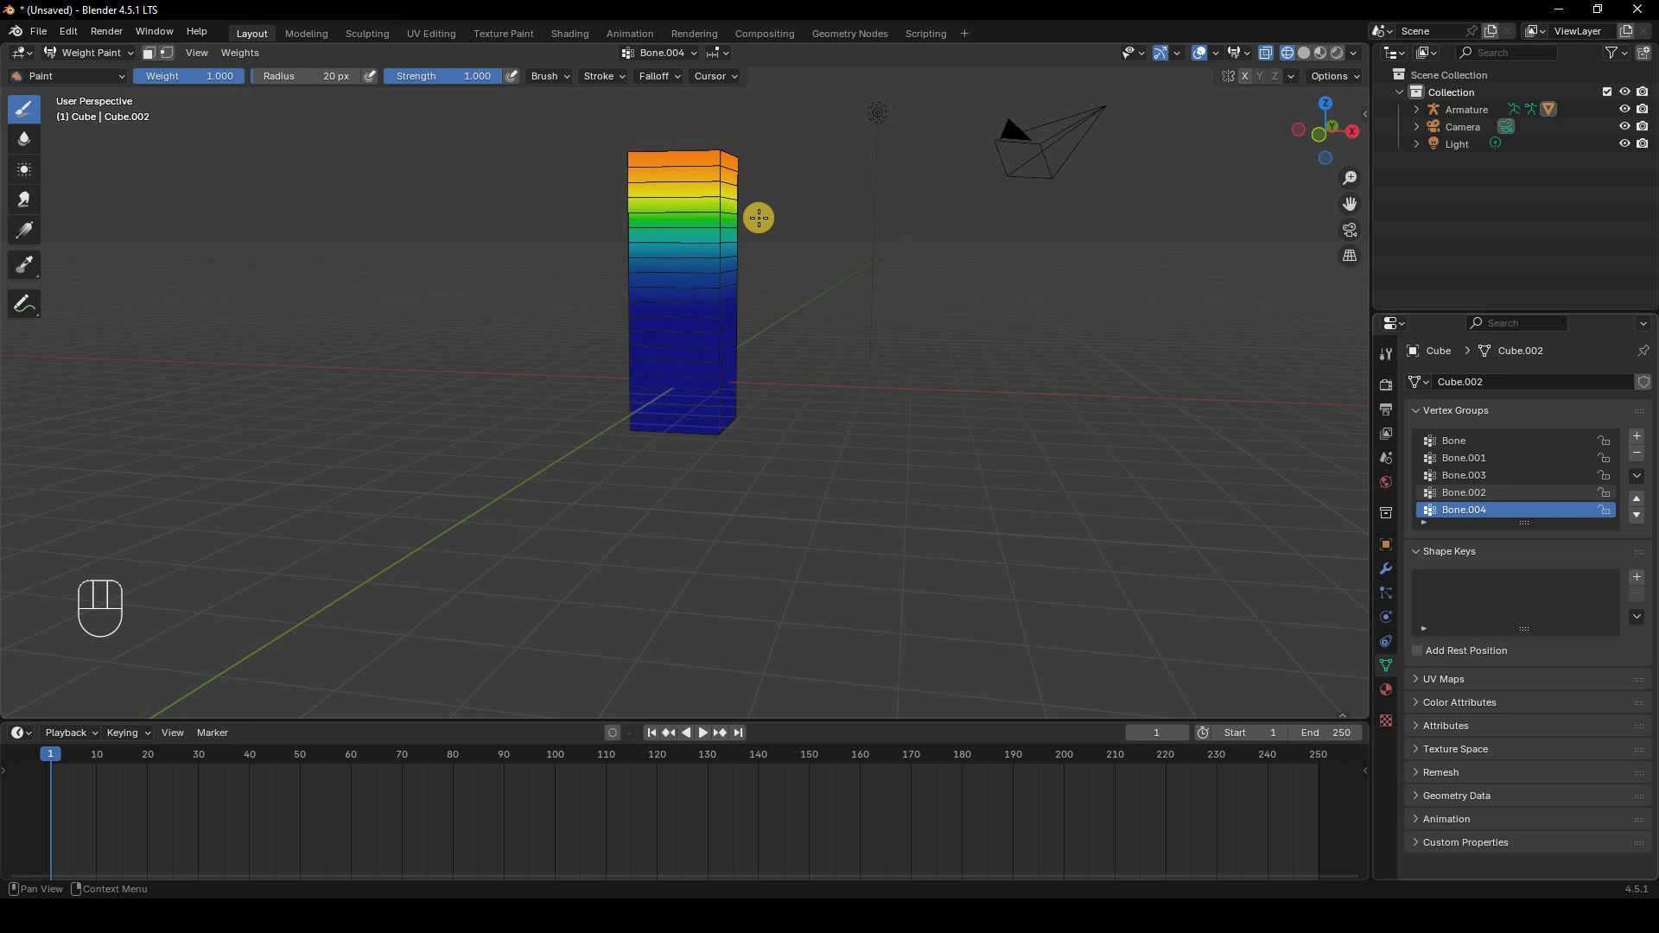
Step: Orbit the view and select several bone vertex groups in turn to inspect their weights on the cube
{"action": "middle_click_drag", "start_coordinate": [844, 263], "coordinate": [1226, 337]}
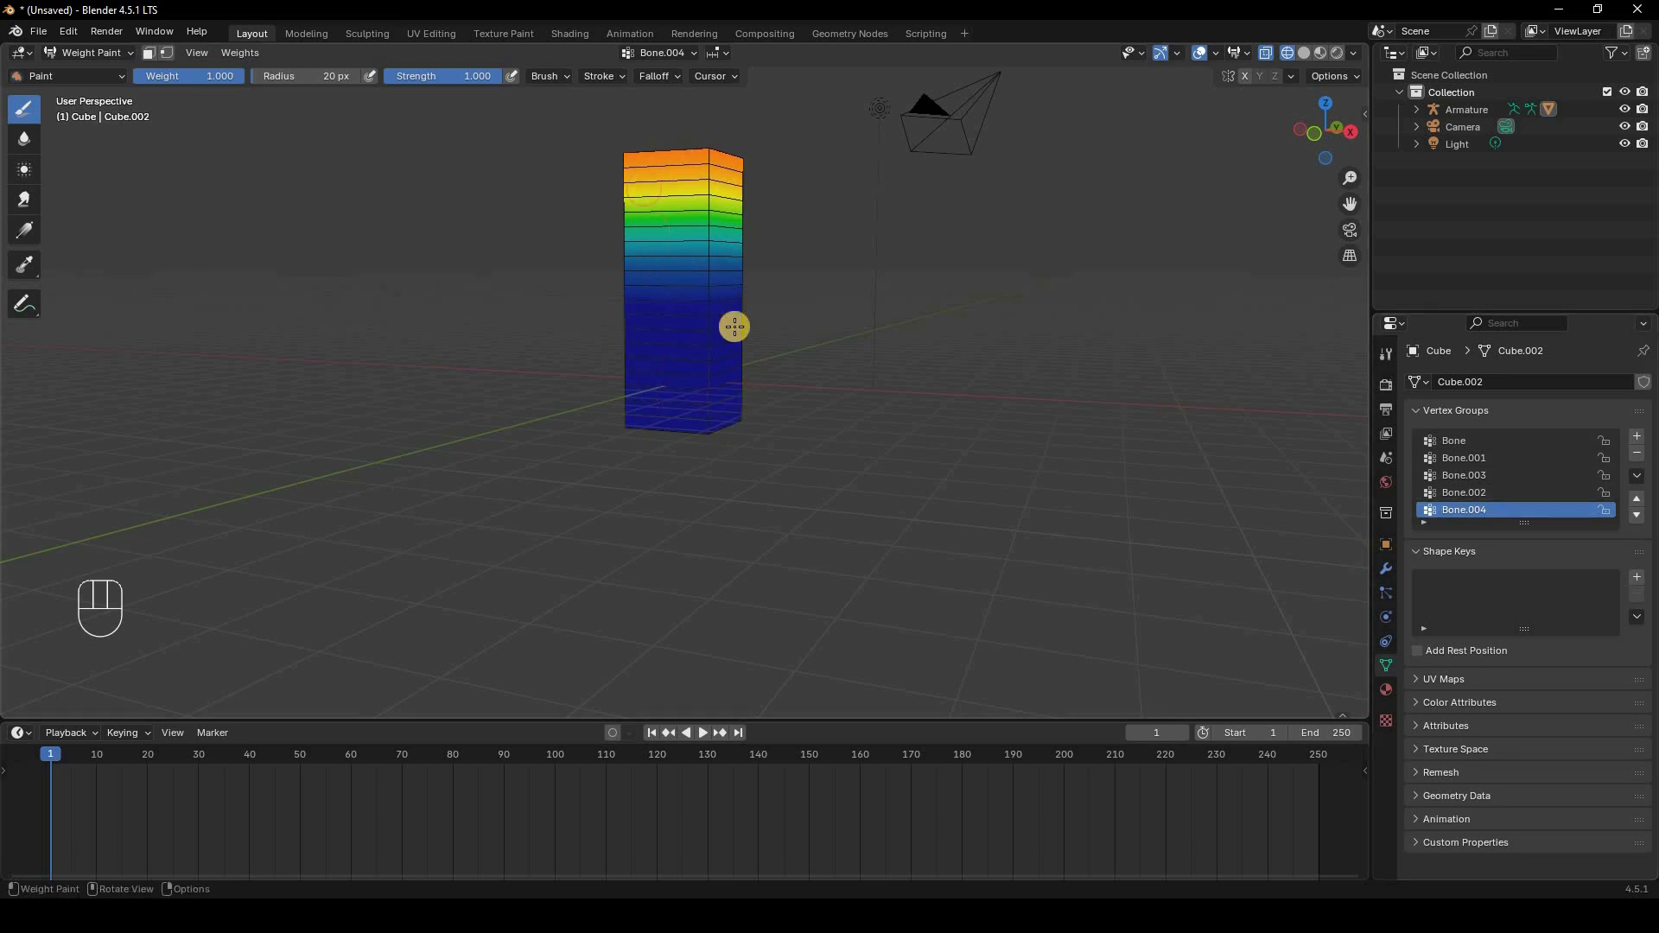
{"action": "left_click", "coordinate": [1476, 490]}
{"action": "left_click", "coordinate": [1474, 457]}
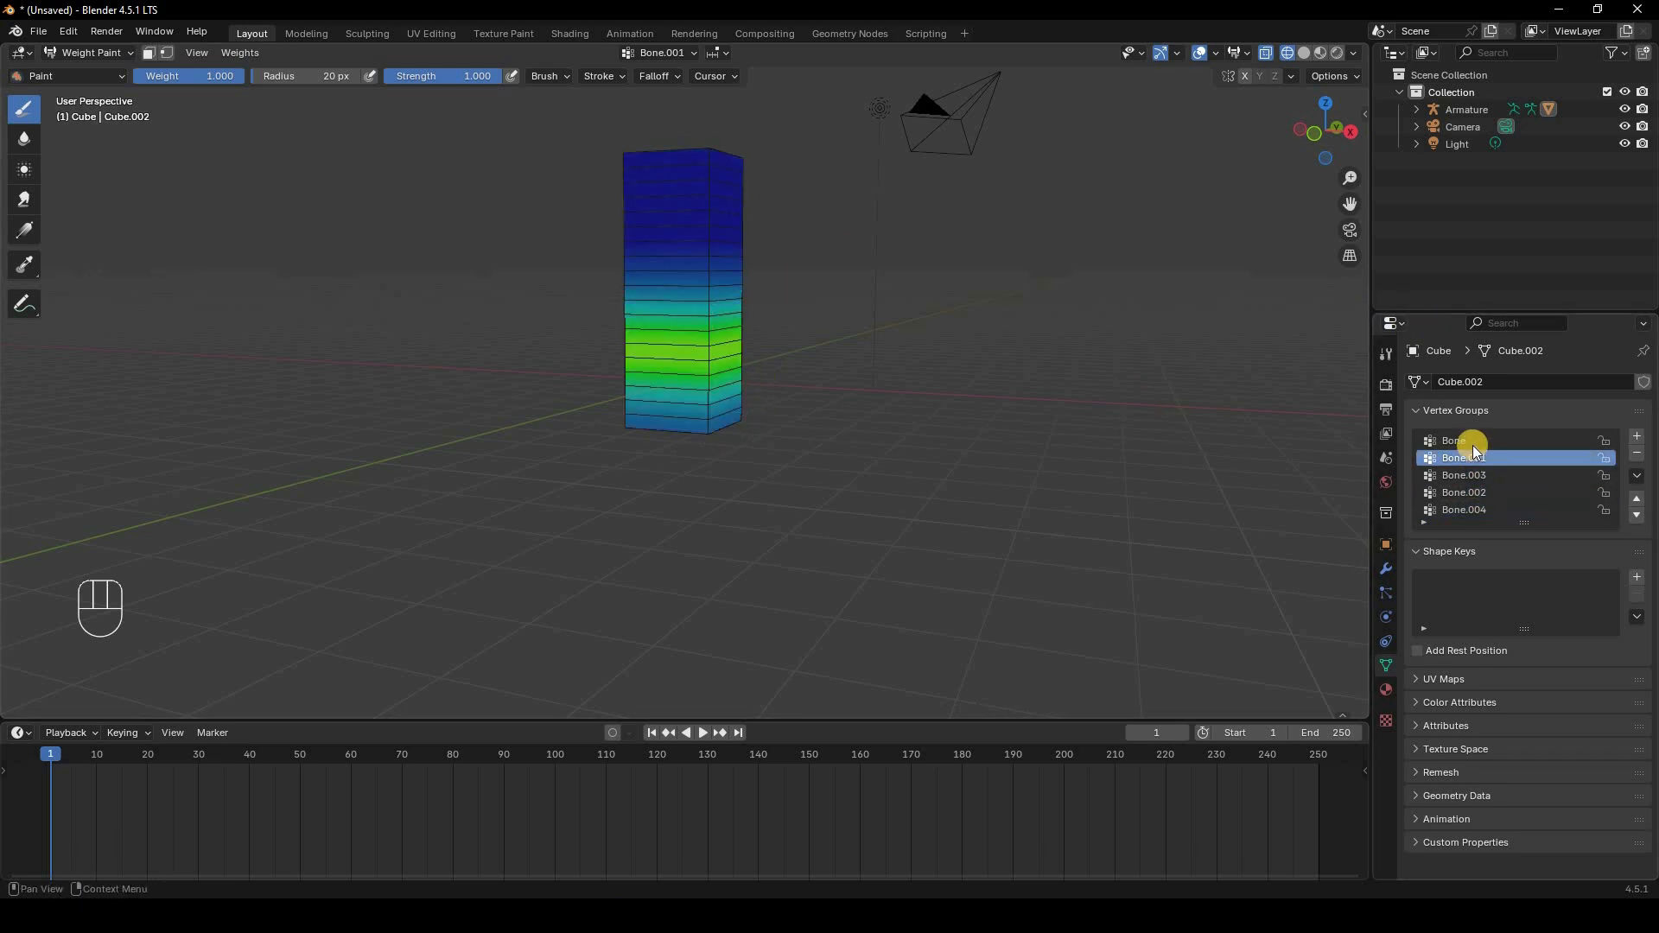
{"action": "left_click", "coordinate": [1464, 442]}
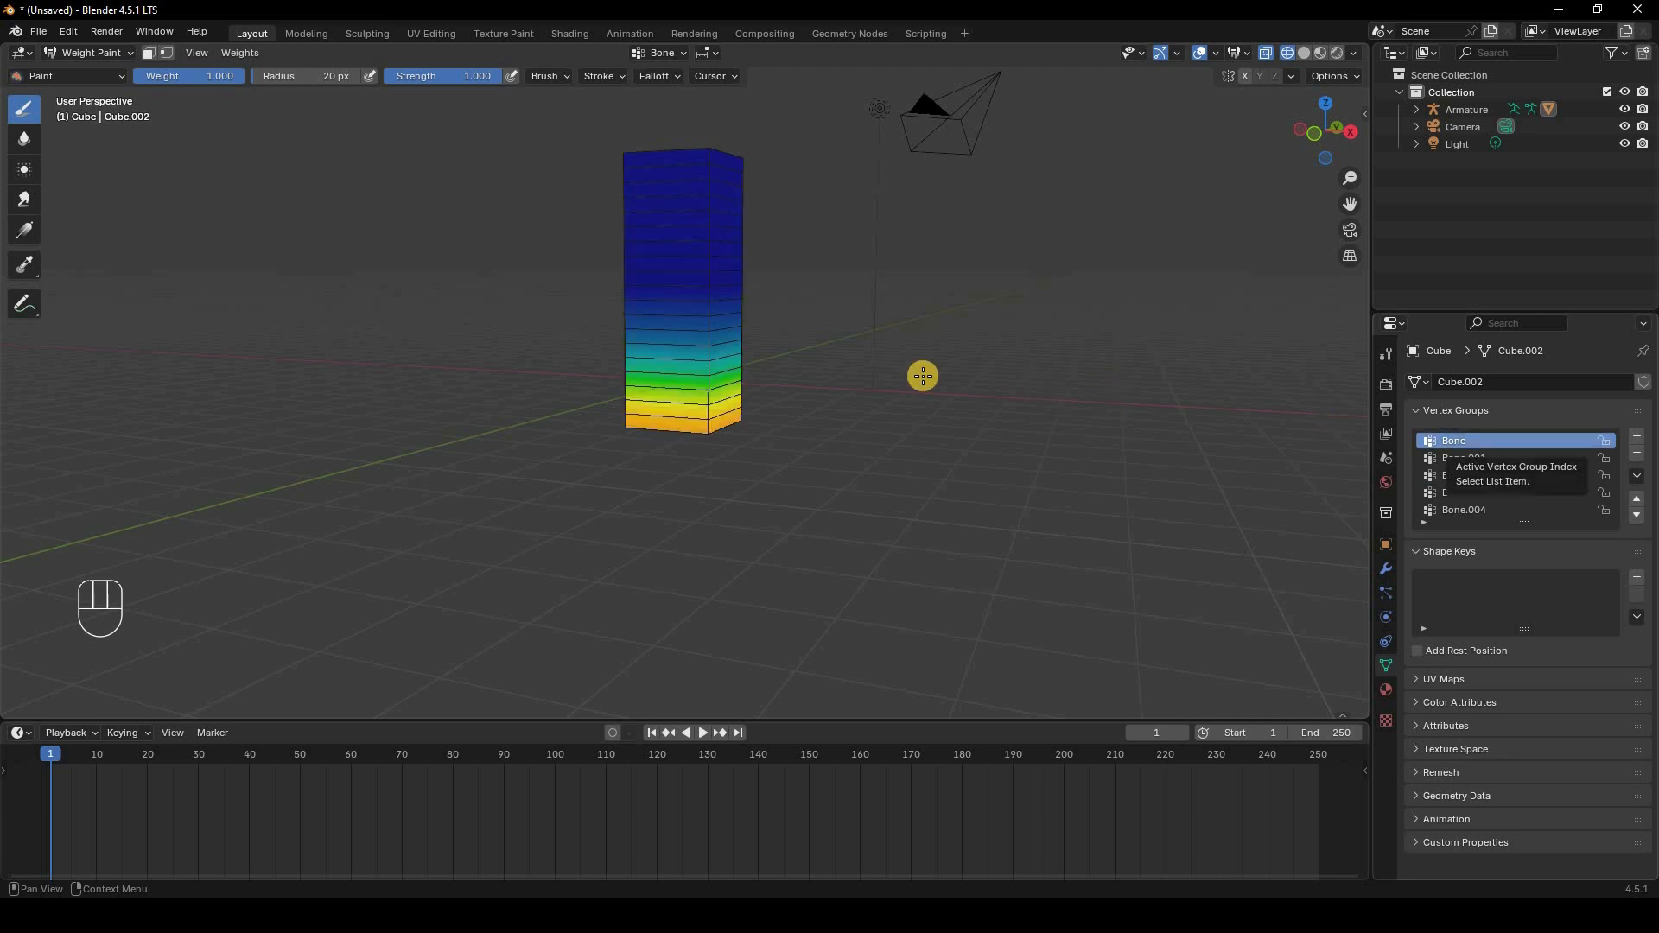
{"action": "key", "text": "KP_1"}
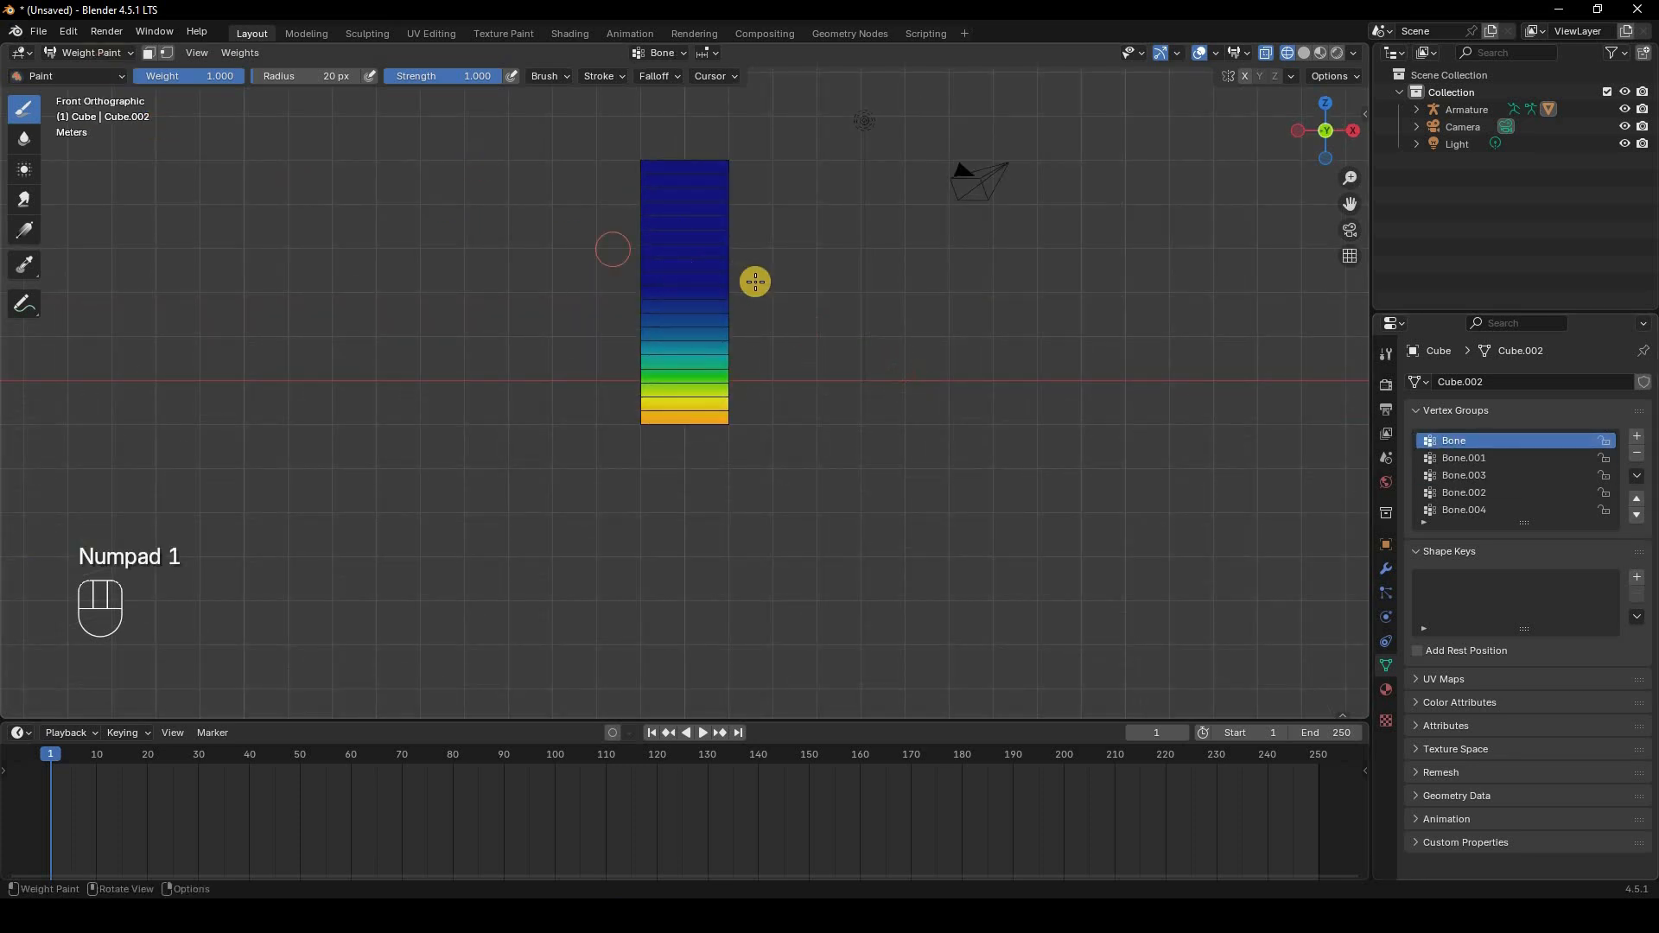
Step: Try rotating the top bone of the armature in Pose Mode
{"action": "middle_click_drag", "start_coordinate": [781, 391], "coordinate": [119, 69]}
{"action": "left_click", "coordinate": [116, 55]}
{"action": "left_click", "coordinate": [120, 70]}
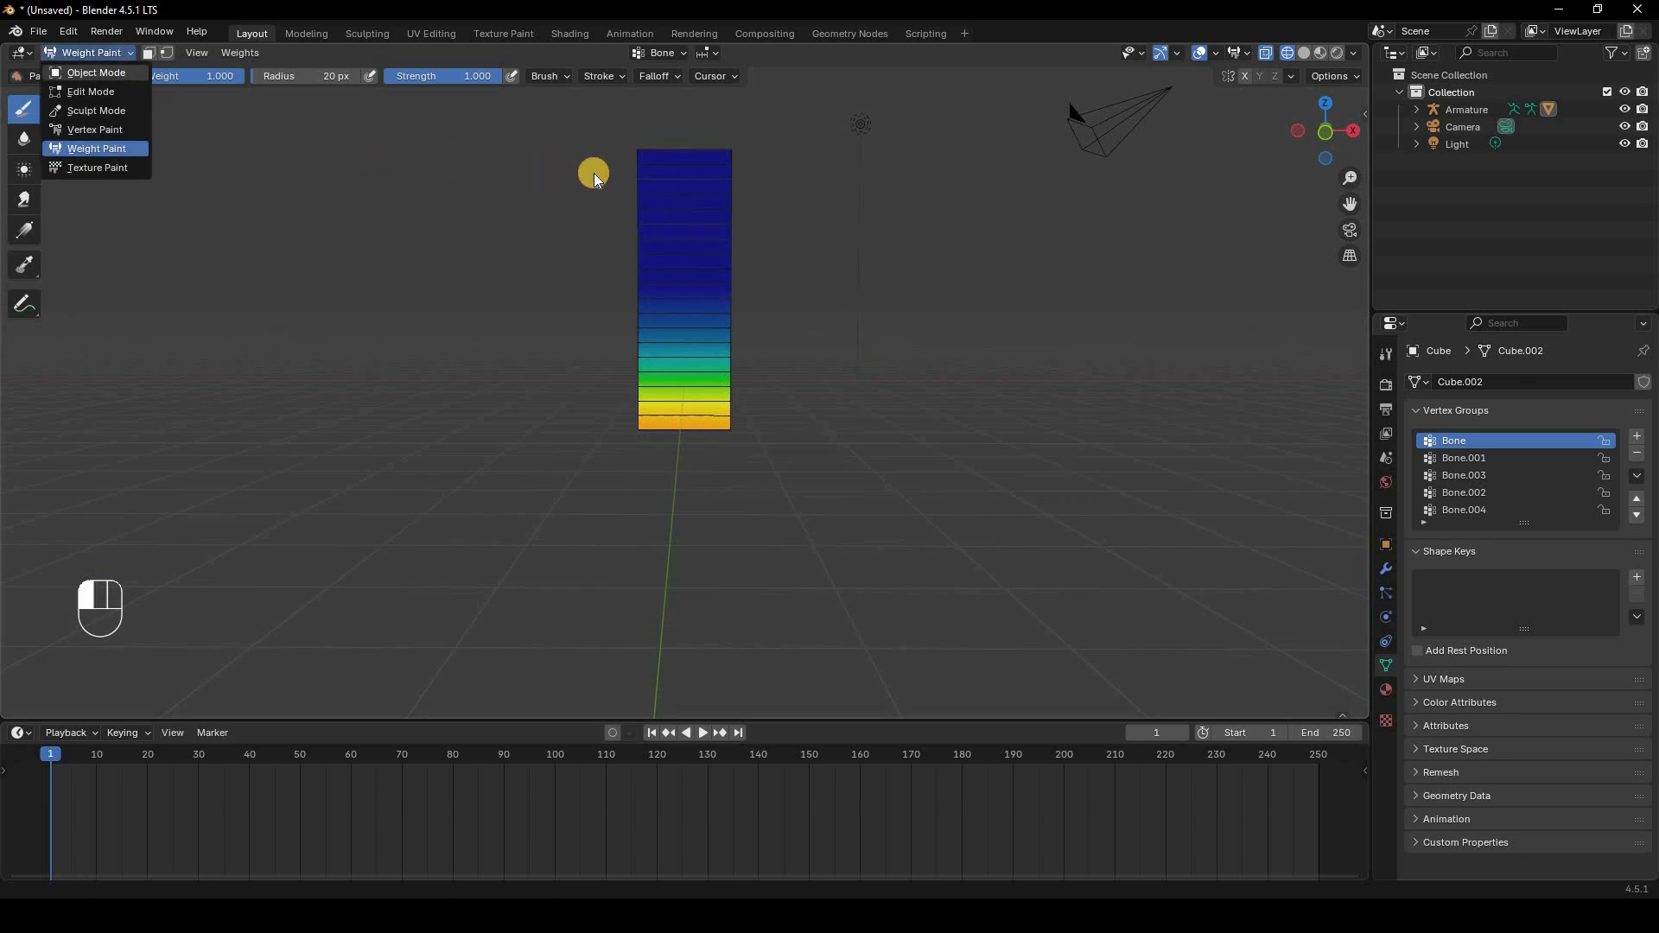
{"action": "left_click", "coordinate": [689, 202]}
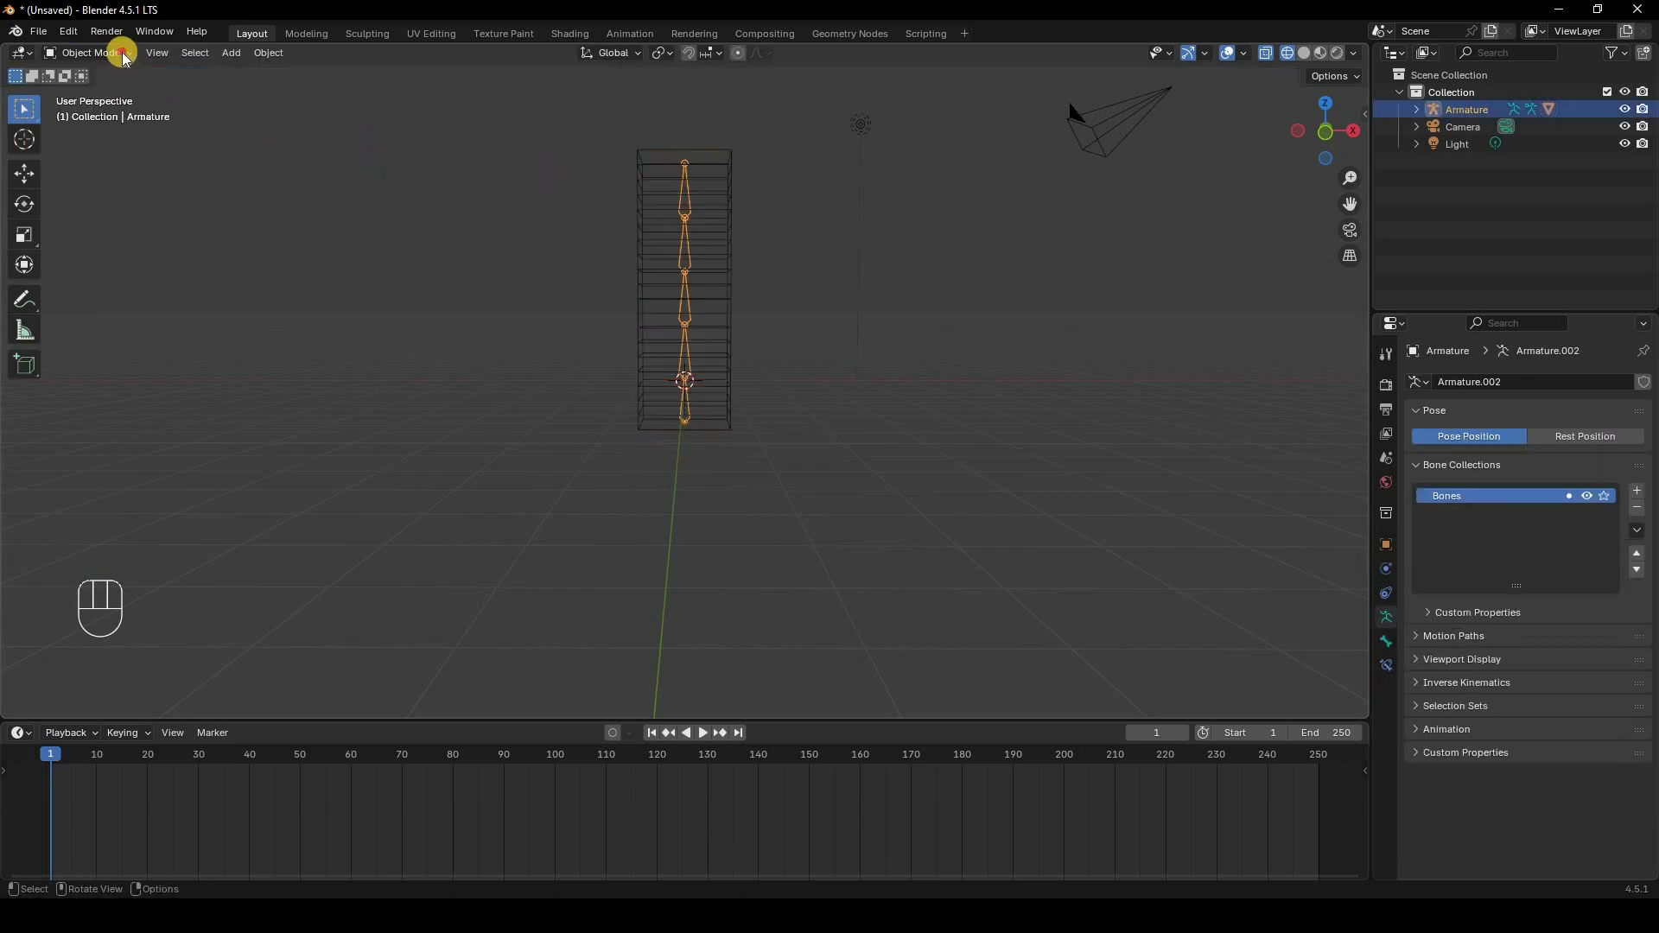
{"action": "left_click", "coordinate": [118, 55]}
{"action": "left_click", "coordinate": [121, 109]}
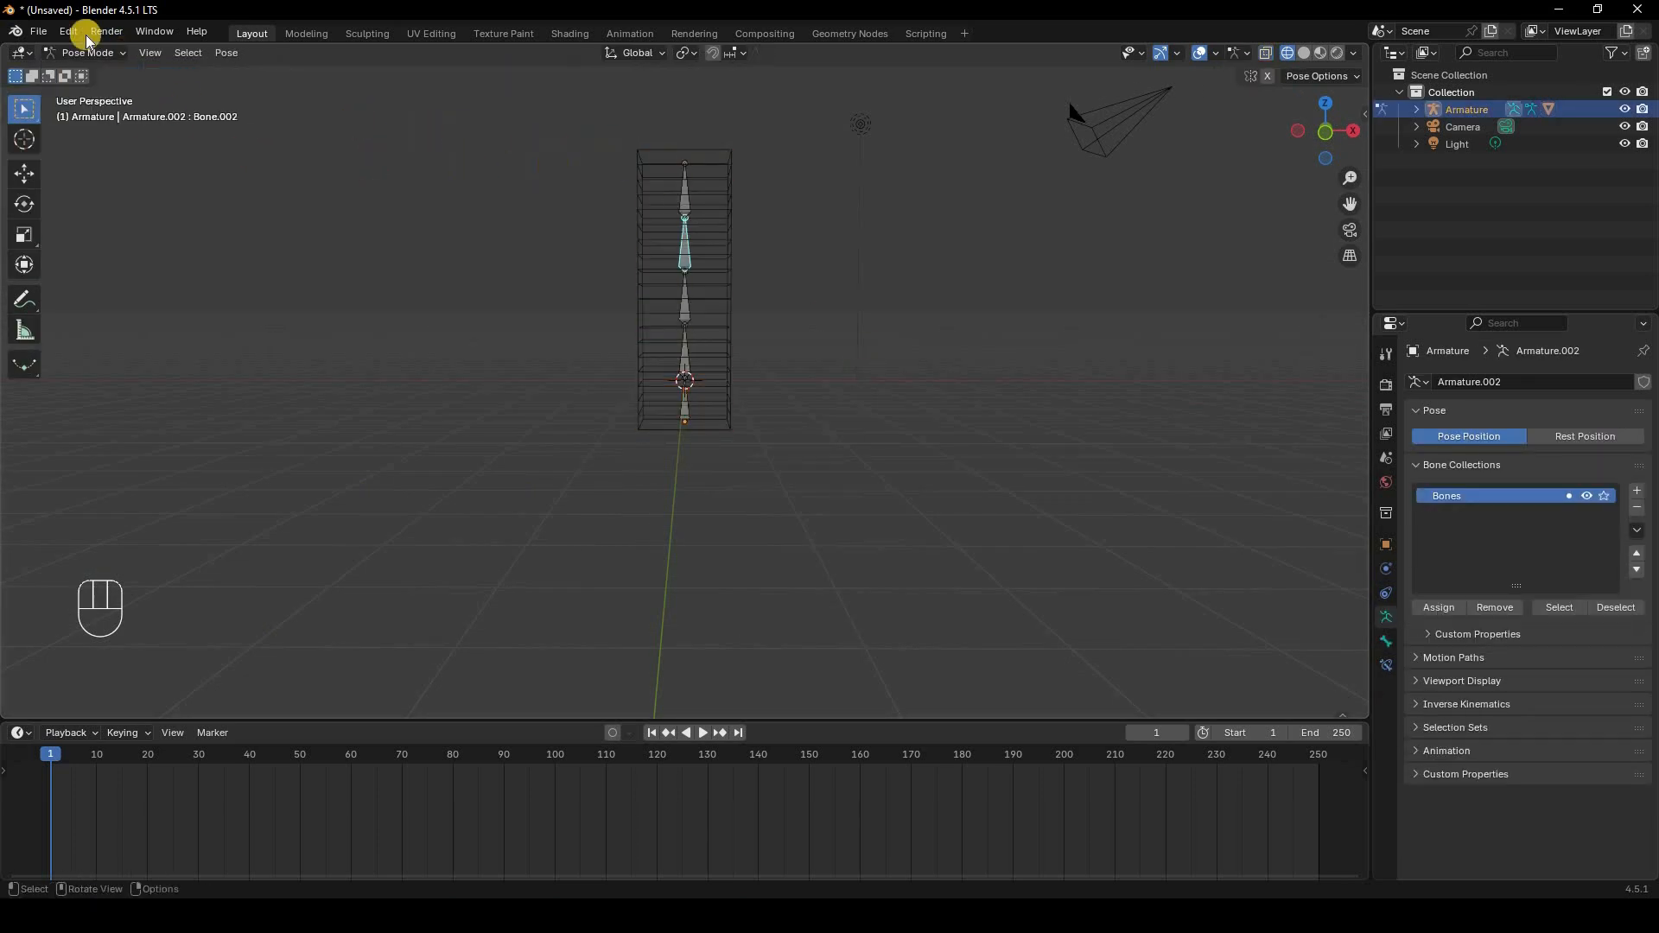
{"action": "left_click", "coordinate": [682, 190]}
{"action": "middle_click_drag", "start_coordinate": [683, 190], "coordinate": [851, 178]}
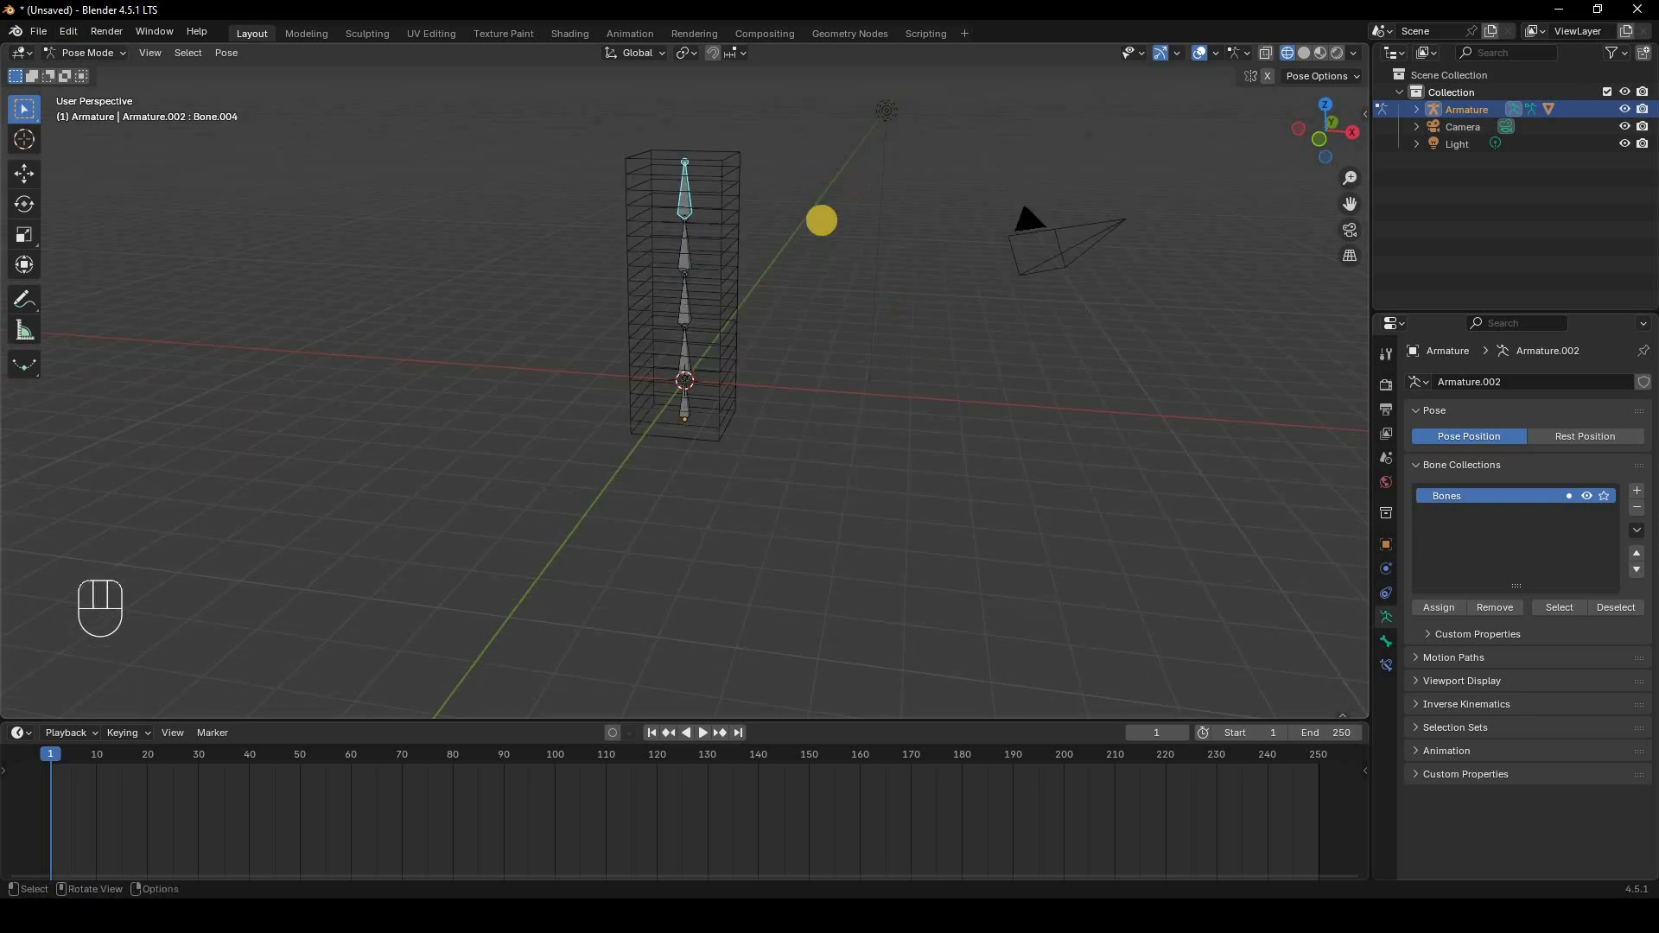
{"action": "key", "text": "r"}
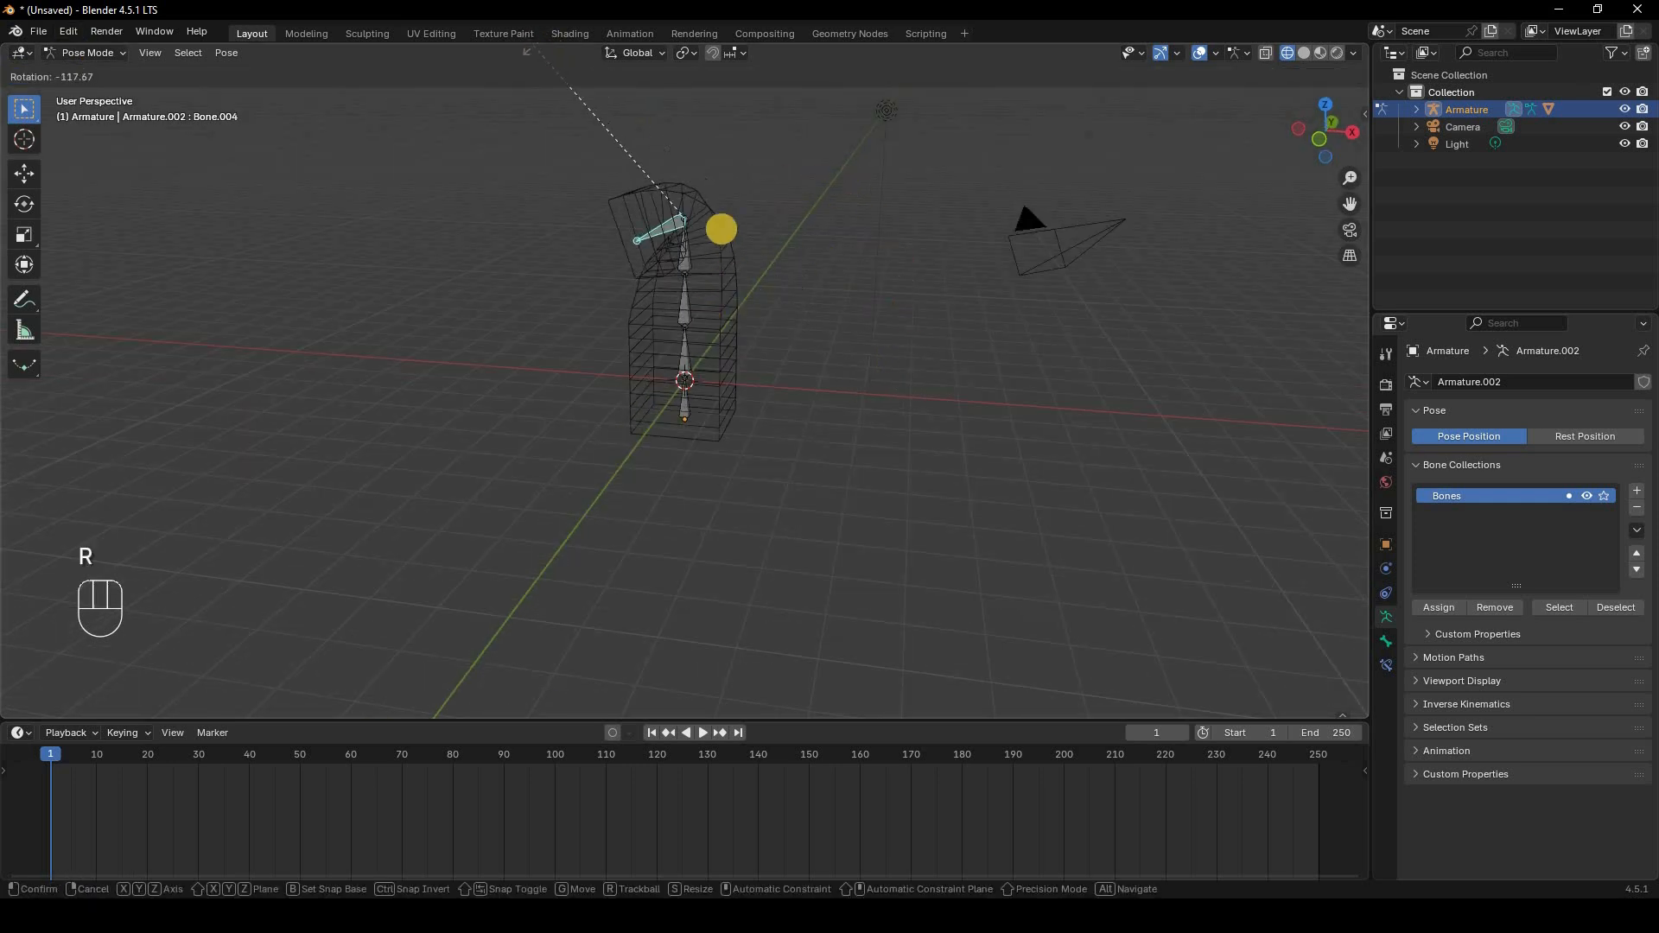
{"action": "right_click", "coordinate": [662, 193]}
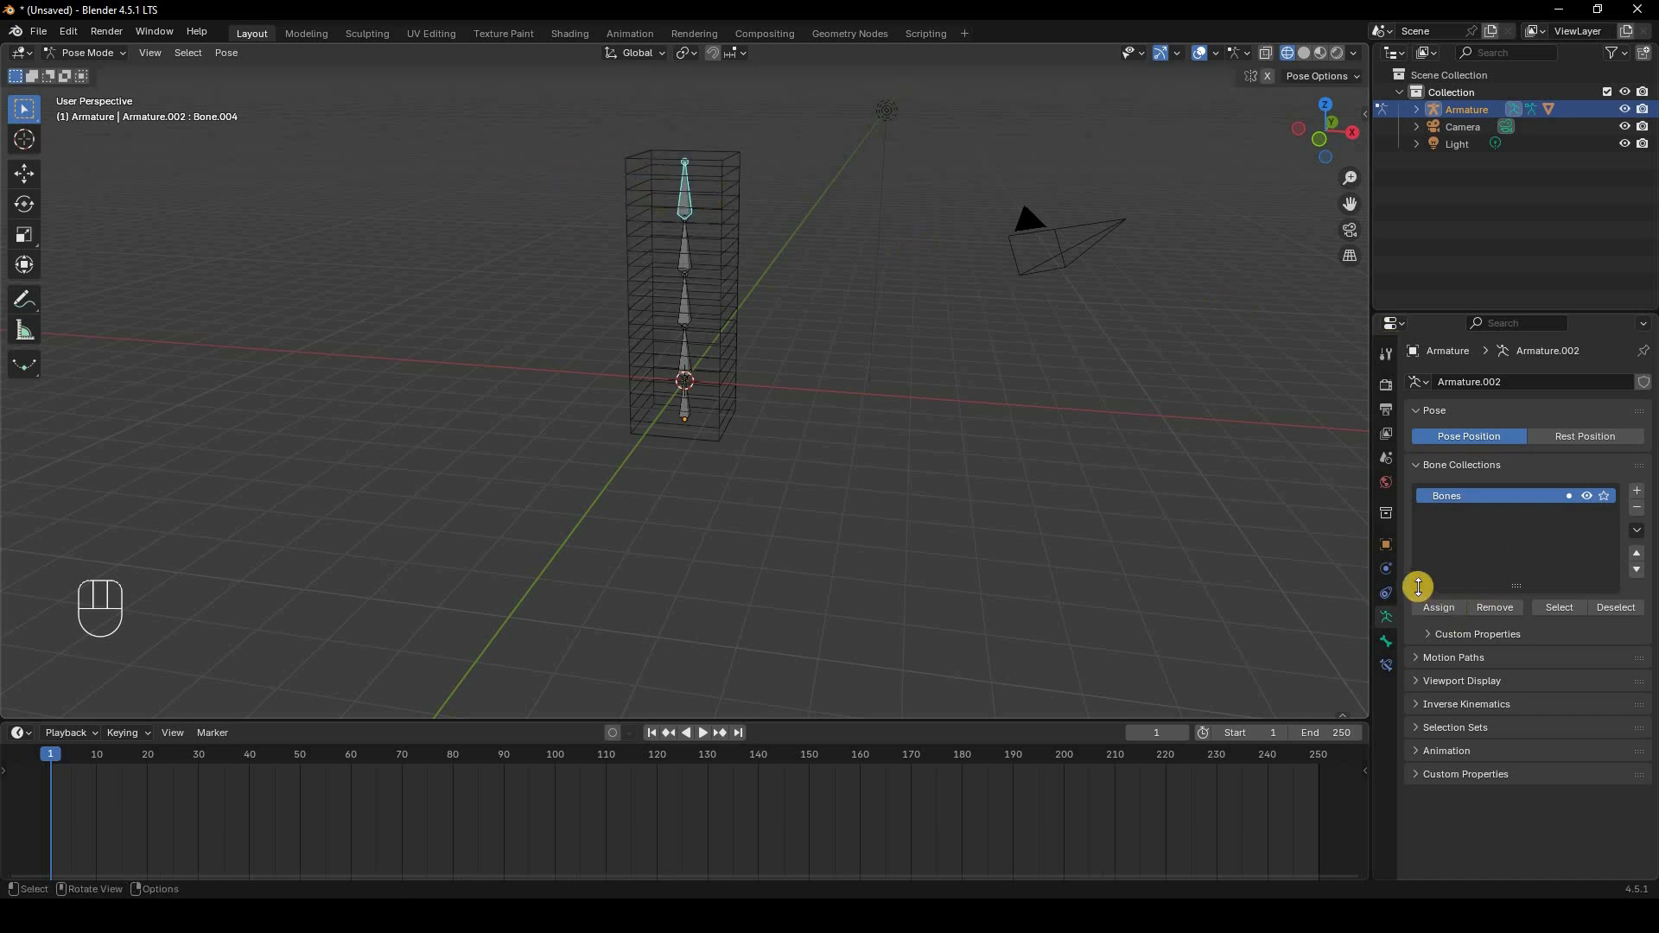
{"action": "key", "text": "KP_1"}
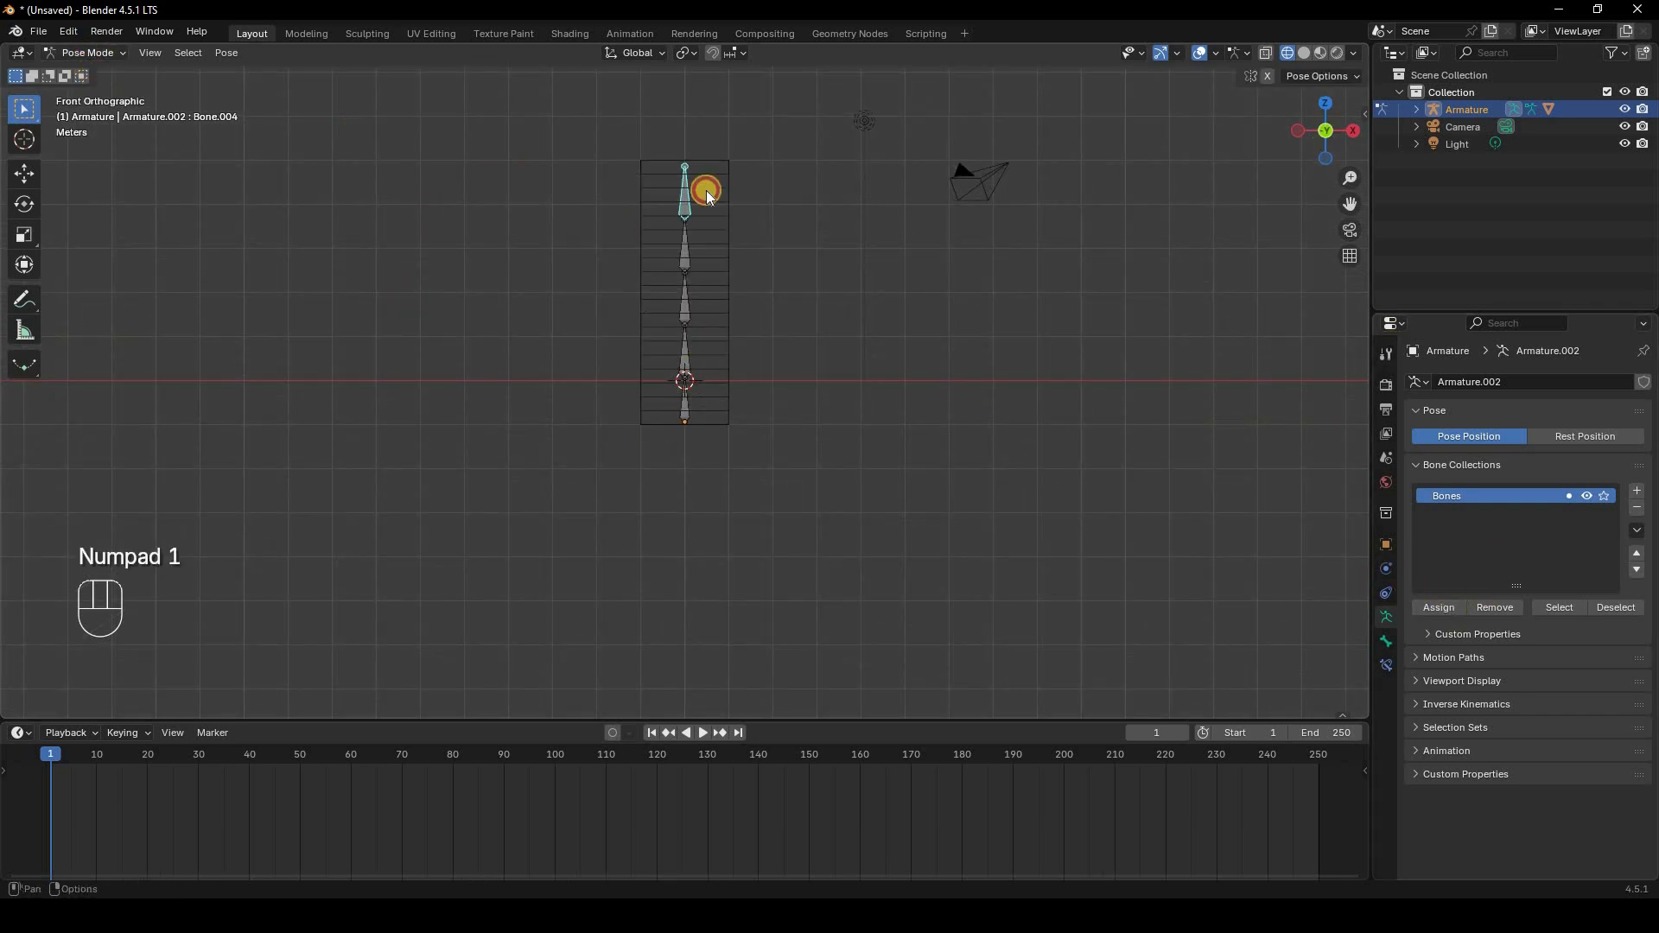
Step: In the cube's Edit Mode, assign the top row of faces to the Bone.004 vertex group
{"action": "left_click", "coordinate": [89, 54]}
{"action": "left_click", "coordinate": [89, 69]}
{"action": "left_click", "coordinate": [727, 204]}
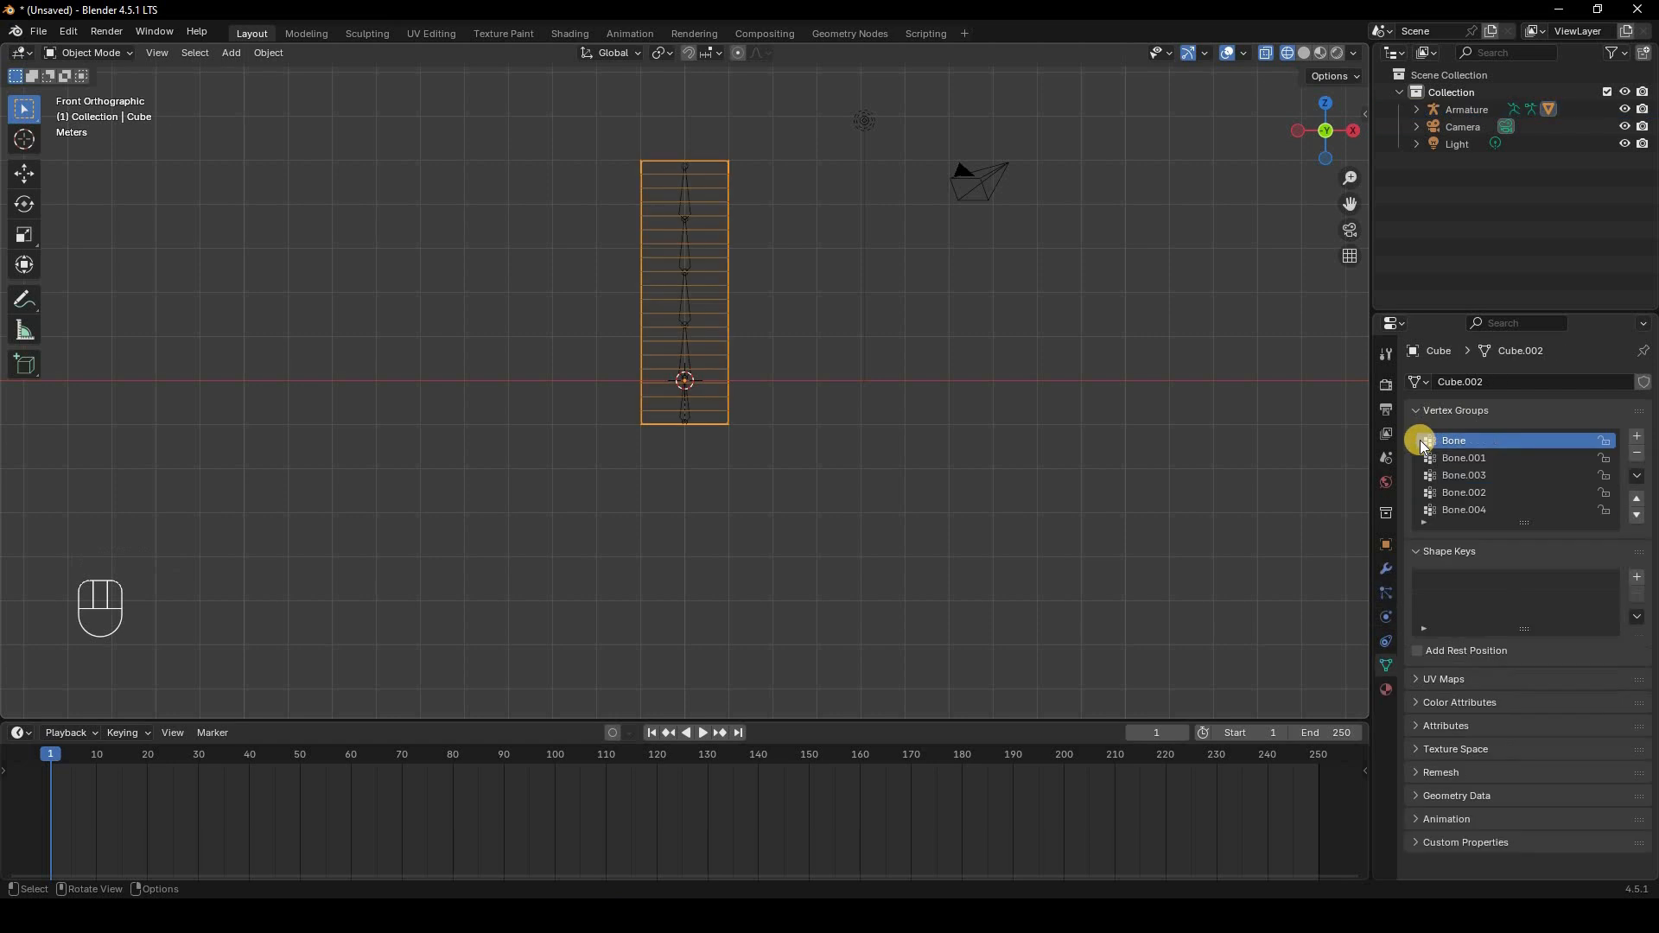
{"action": "left_click", "coordinate": [1467, 510]}
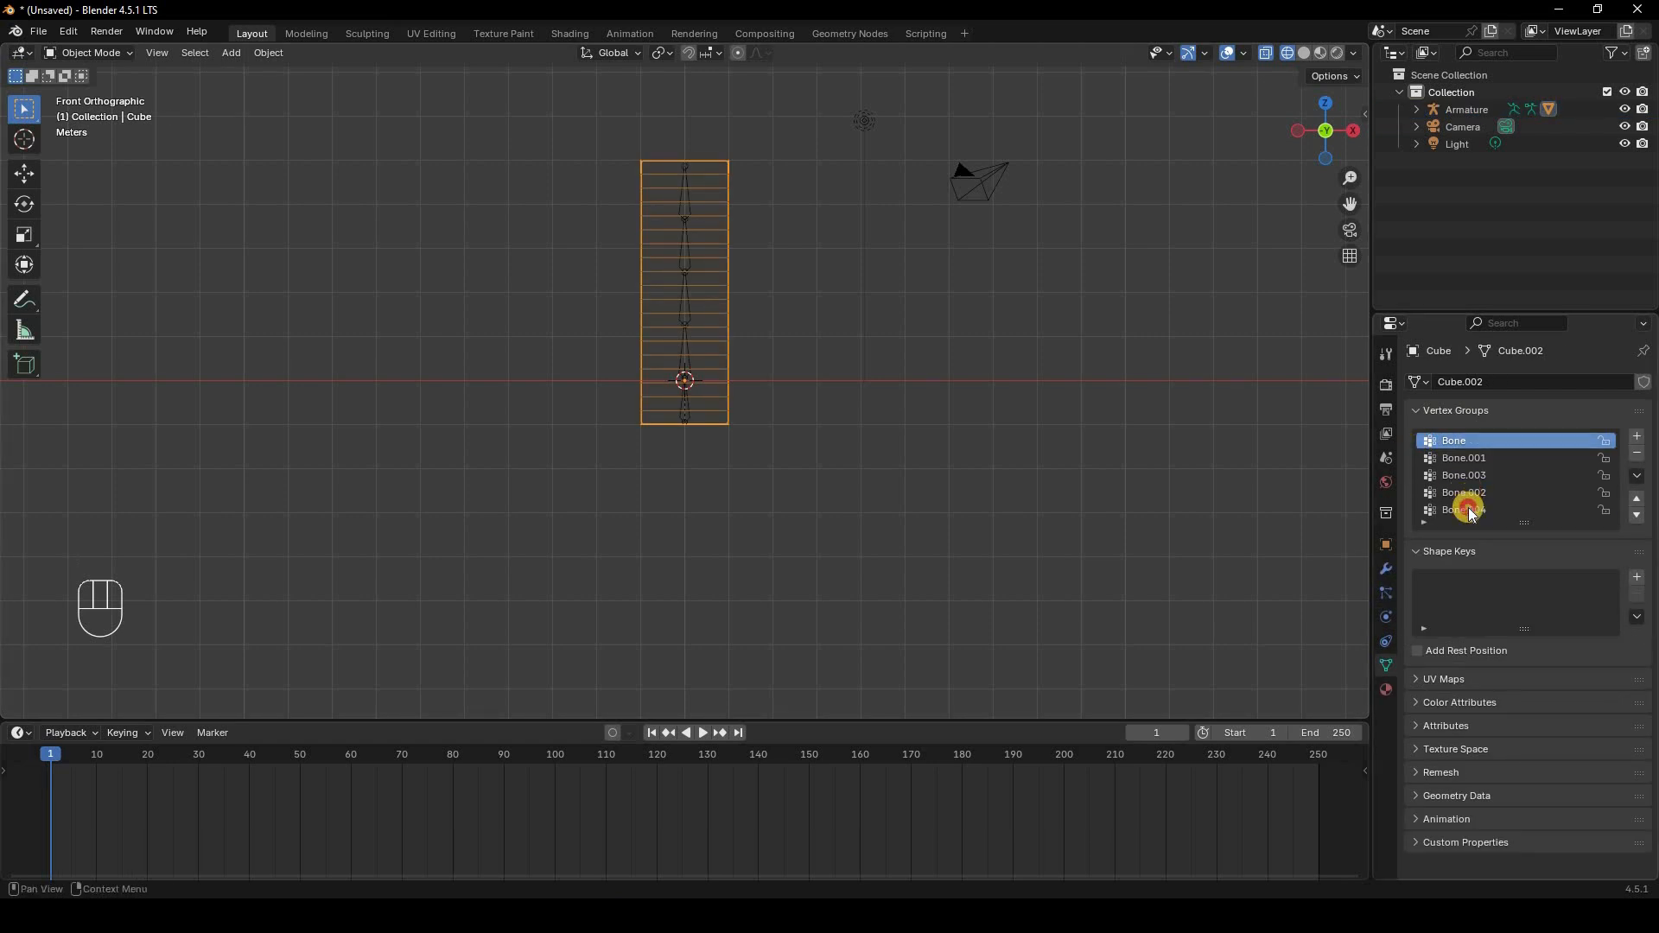
{"action": "left_click", "coordinate": [95, 54]}
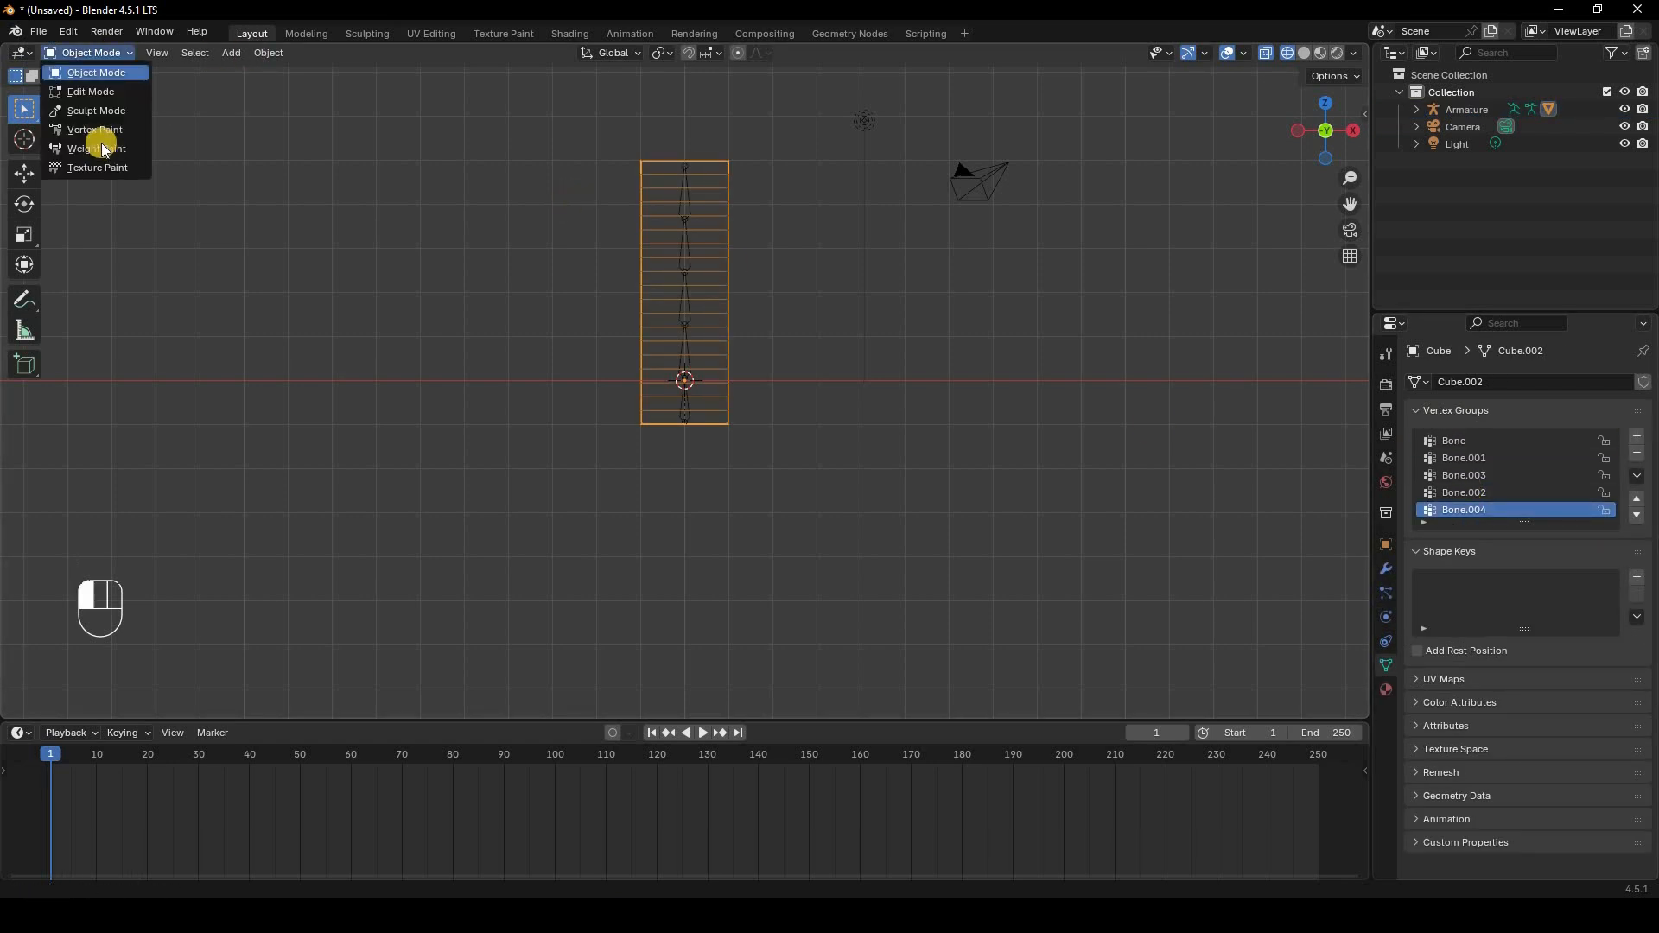
{"action": "left_click", "coordinate": [101, 91]}
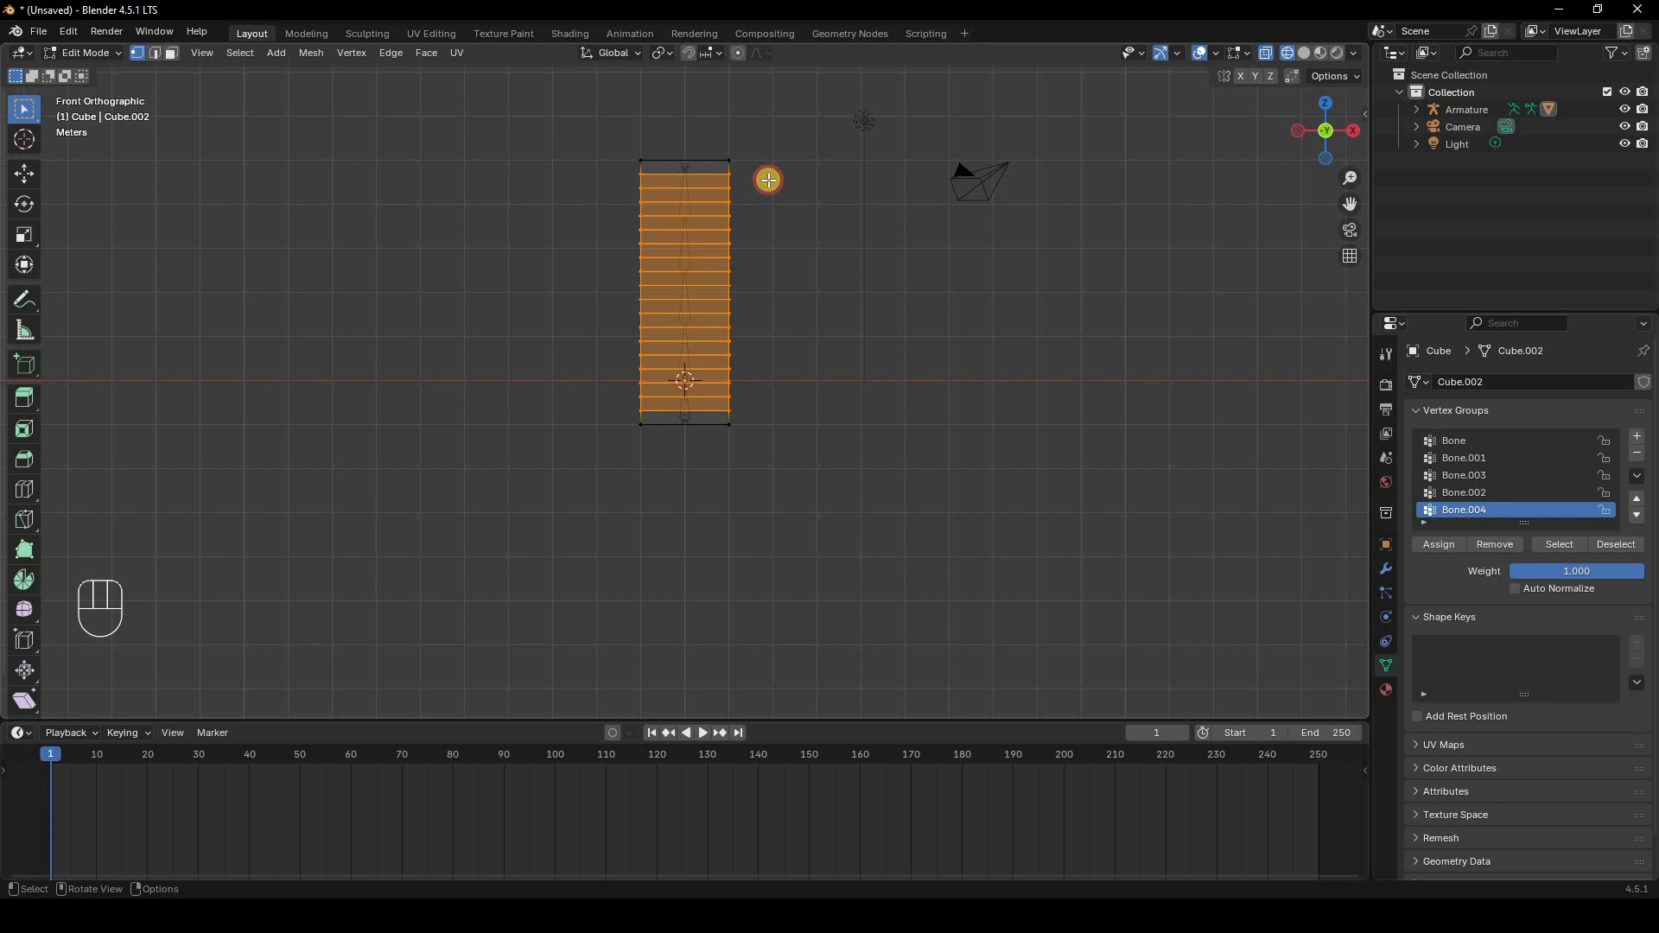
{"action": "left_click_drag", "start_coordinate": [769, 180], "coordinate": [596, 122]}
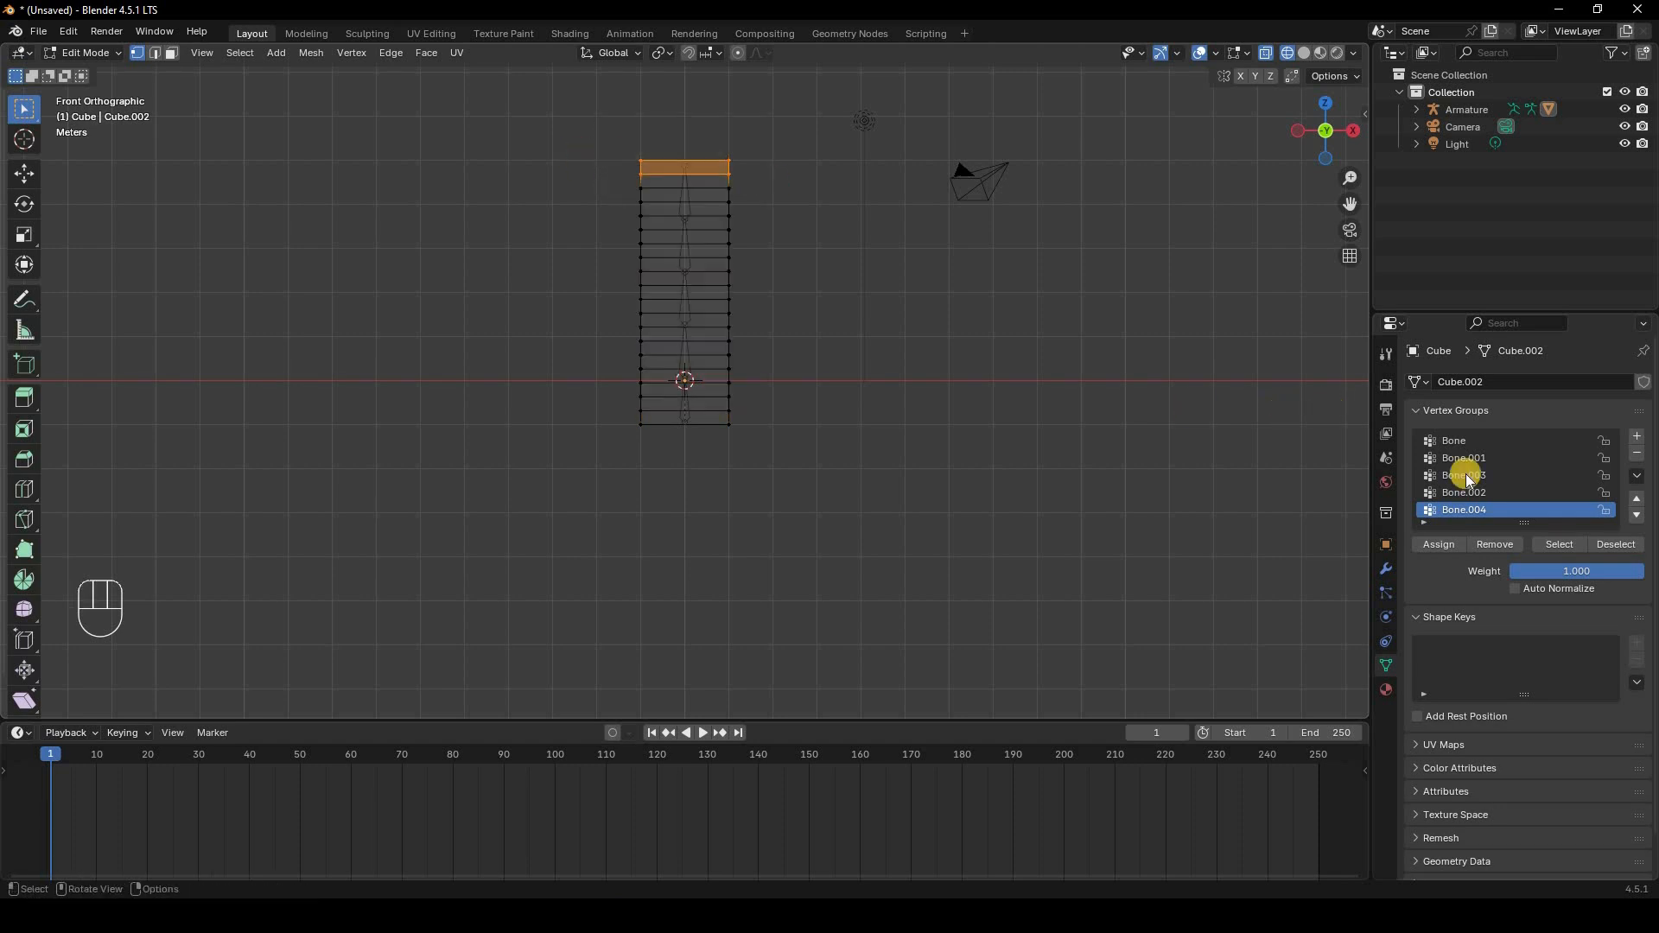
{"action": "left_click", "coordinate": [1451, 544]}
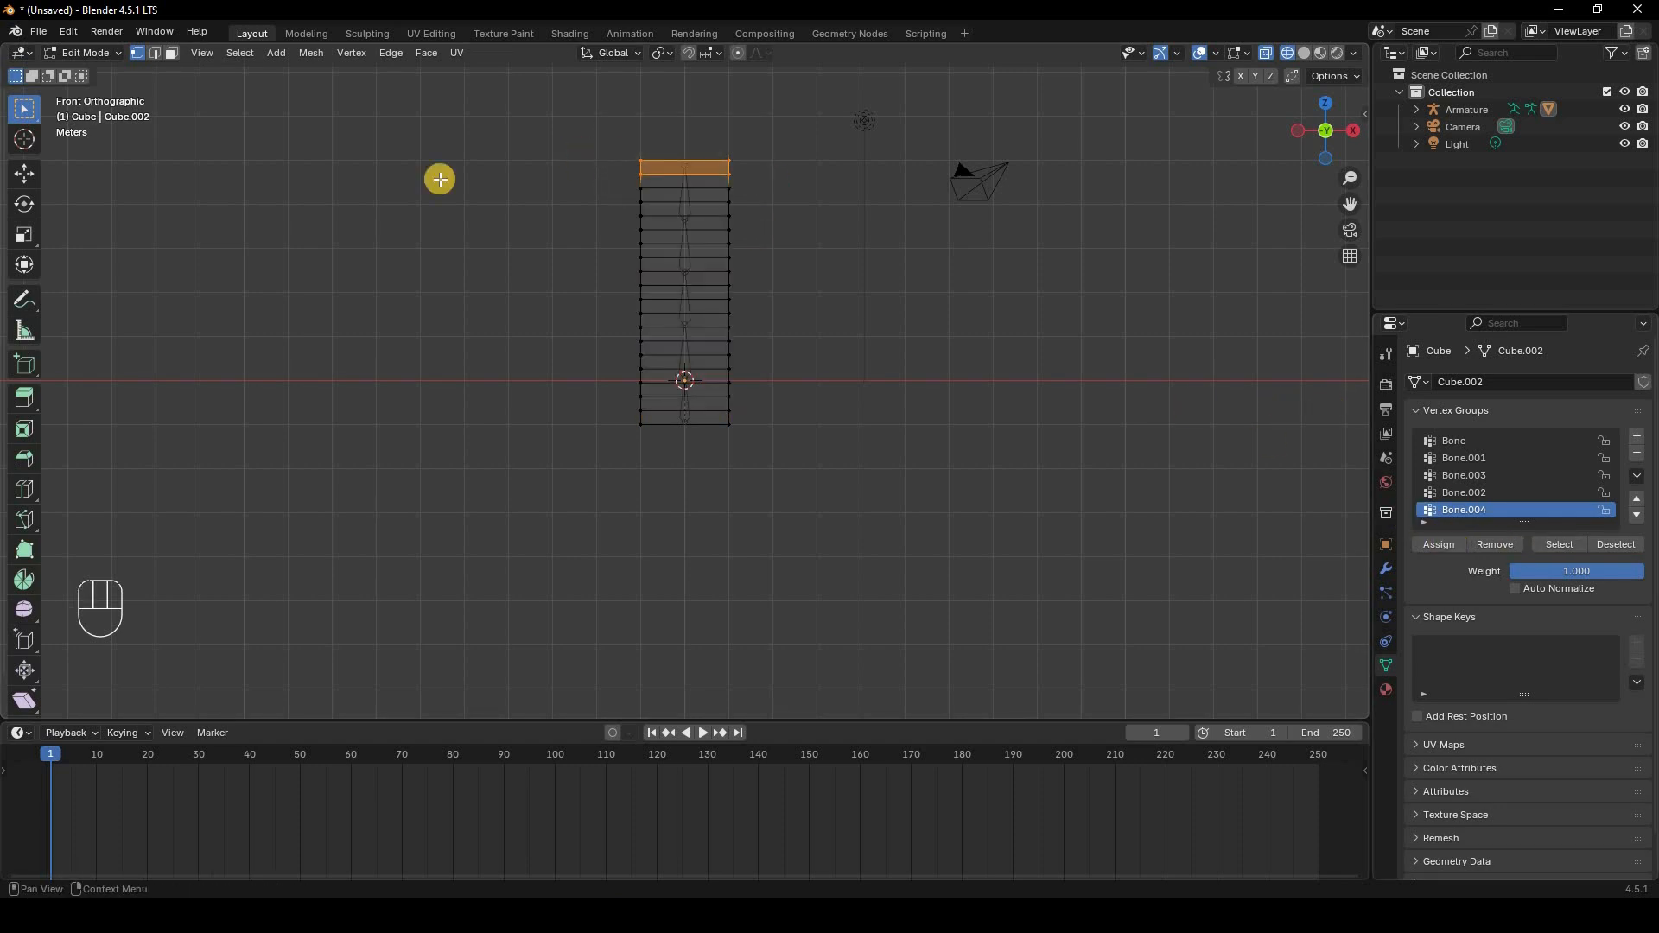
Step: Check the cube's Bone.004 weights in Weight Paint, then try rotating the top bone in Pose Mode
{"action": "left_click", "coordinate": [95, 53]}
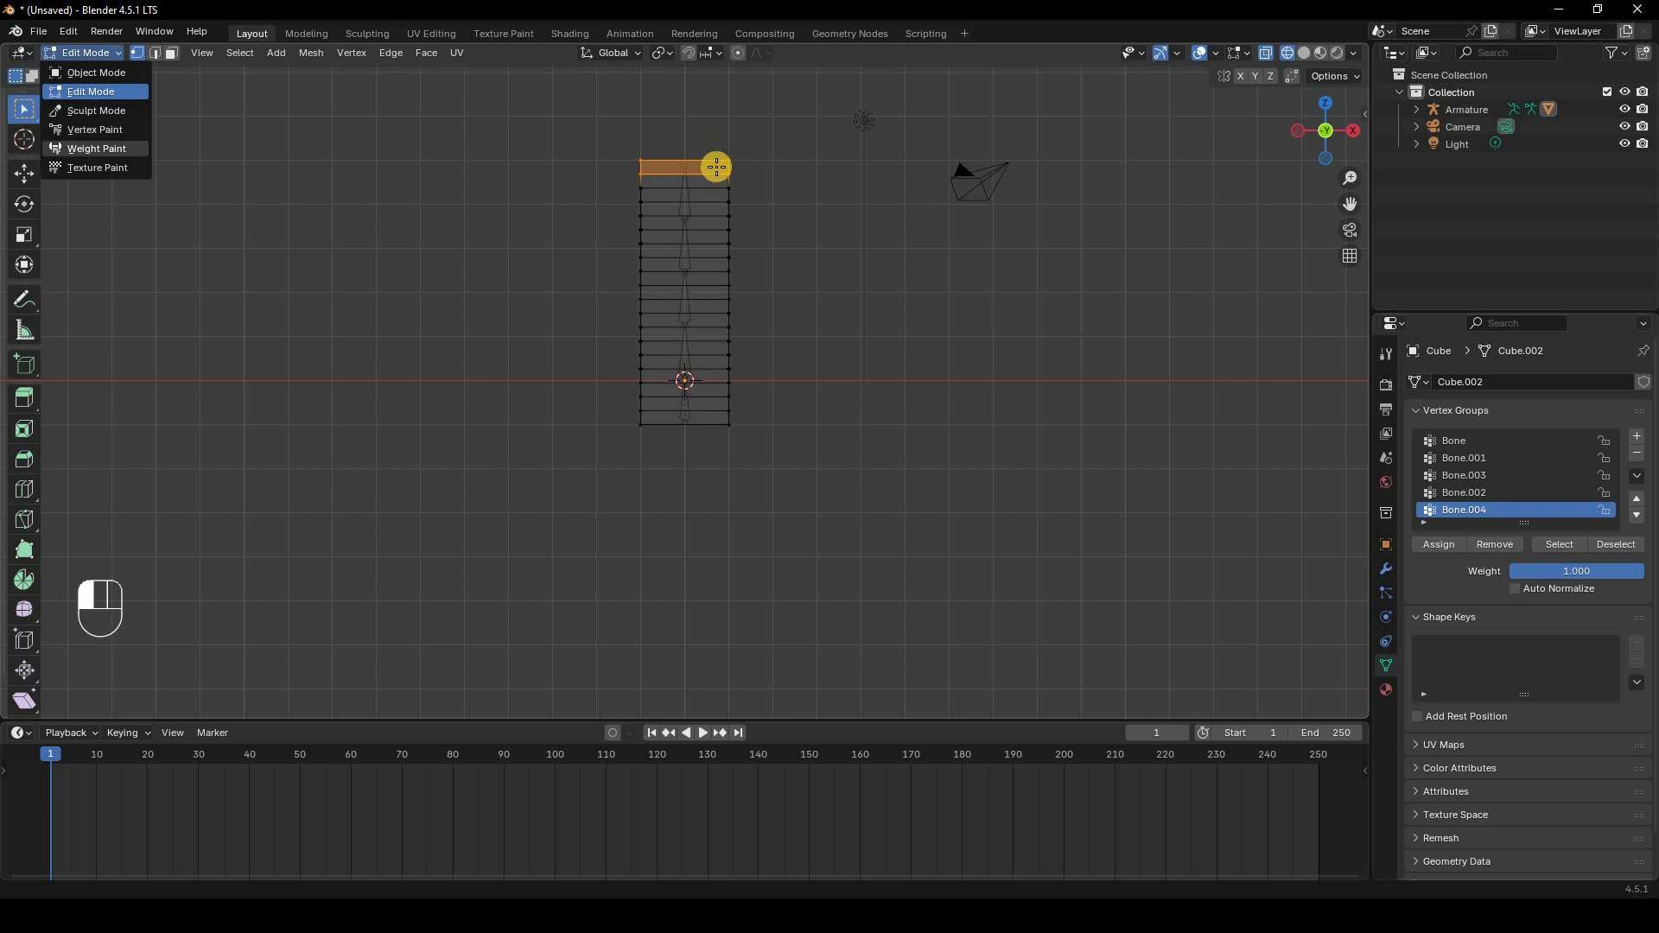
{"action": "left_click", "coordinate": [92, 53]}
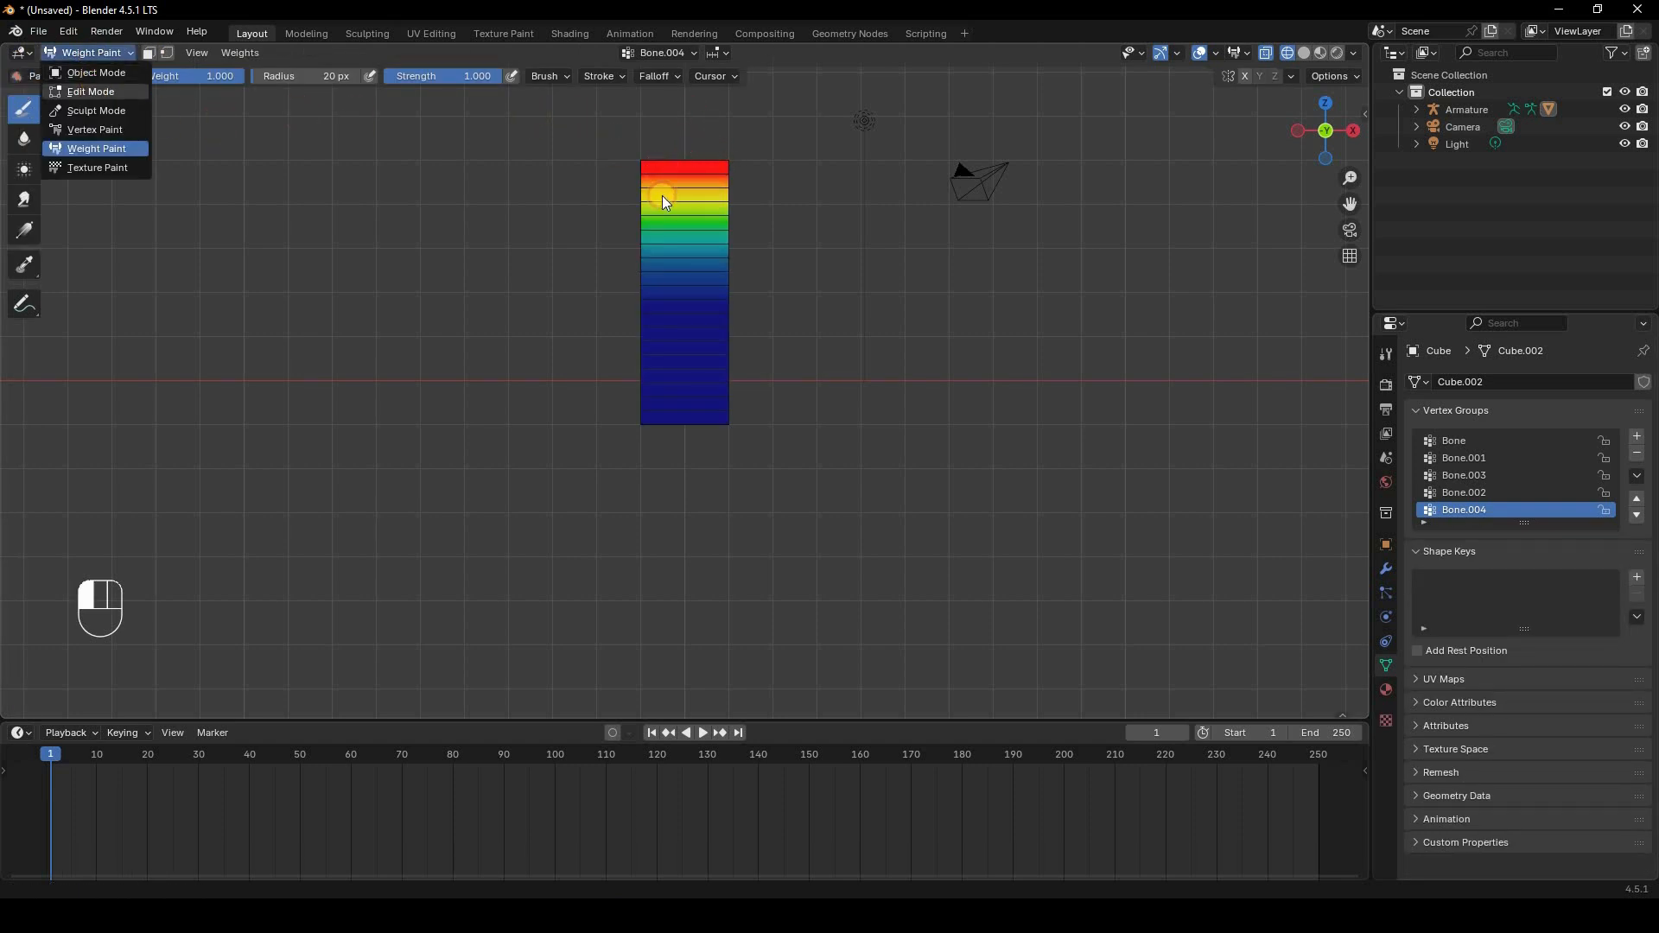
{"action": "left_click", "coordinate": [682, 181]}
{"action": "left_click", "coordinate": [128, 59]}
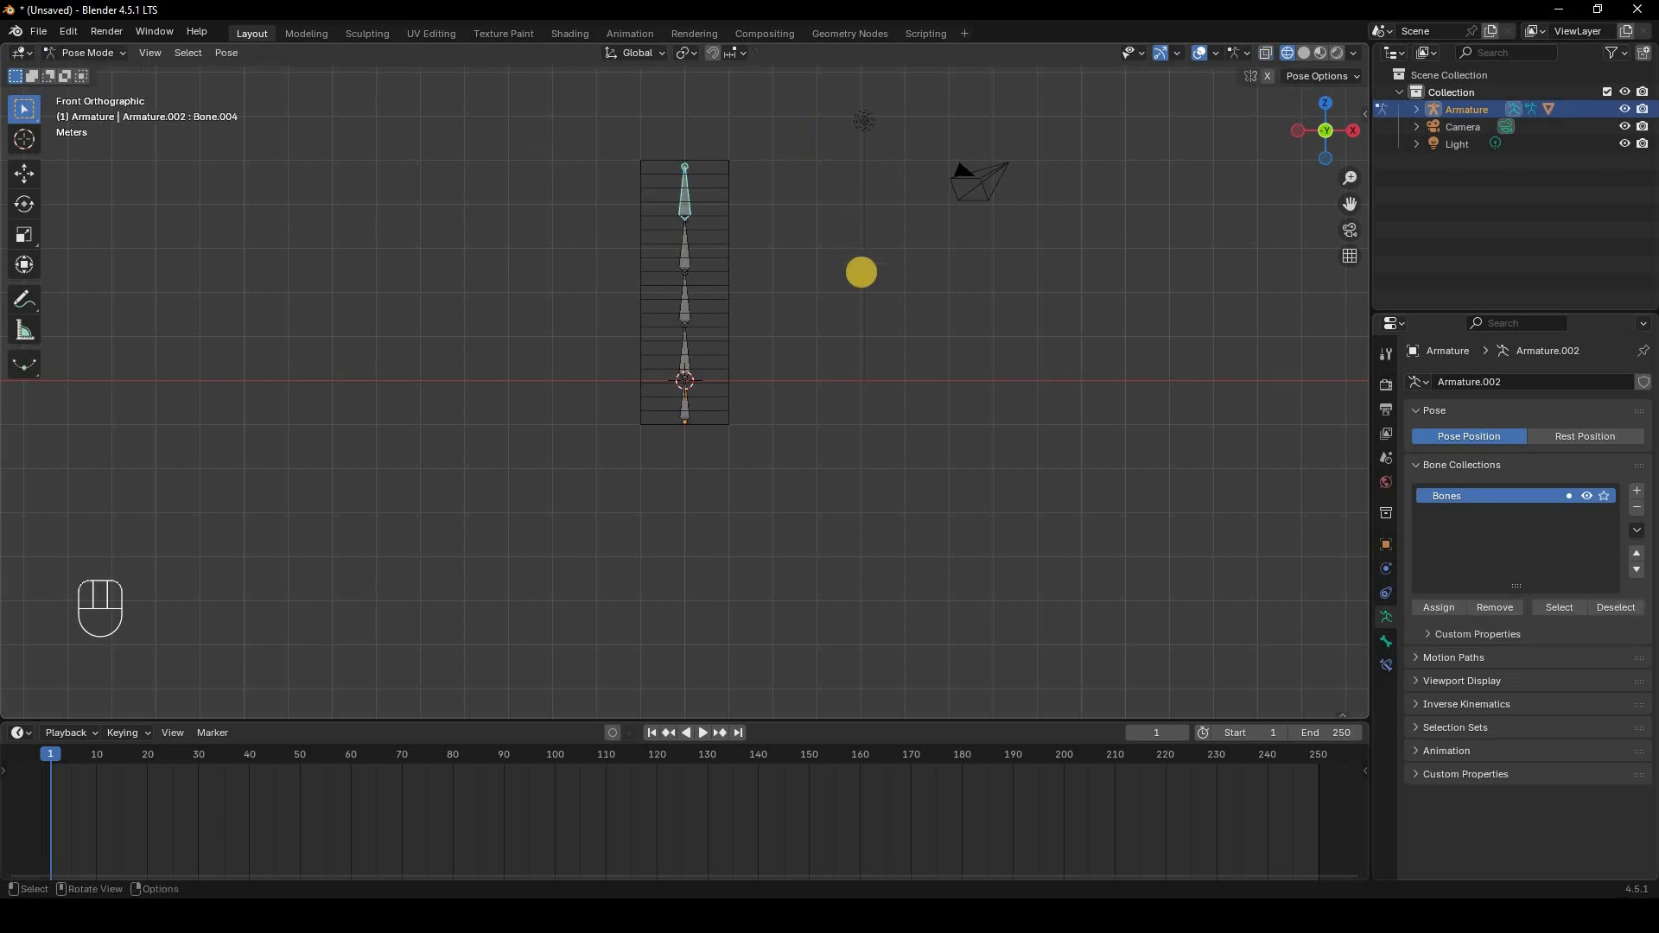
{"action": "key", "text": "r"}
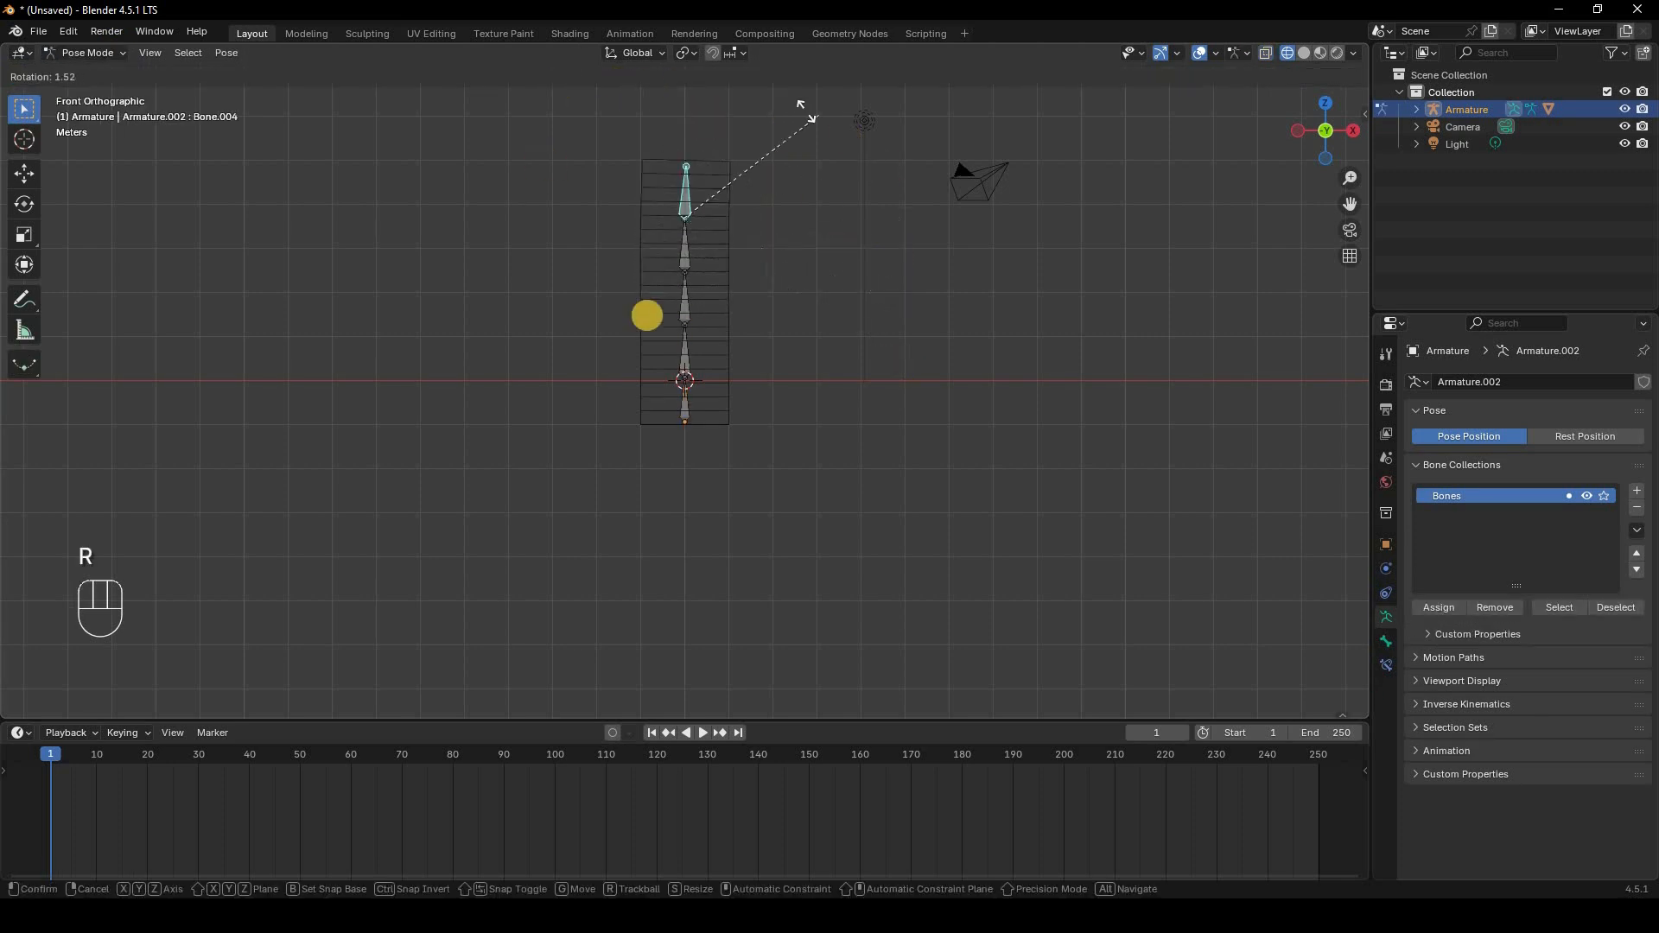
{"action": "right_click", "coordinate": [697, 183]}
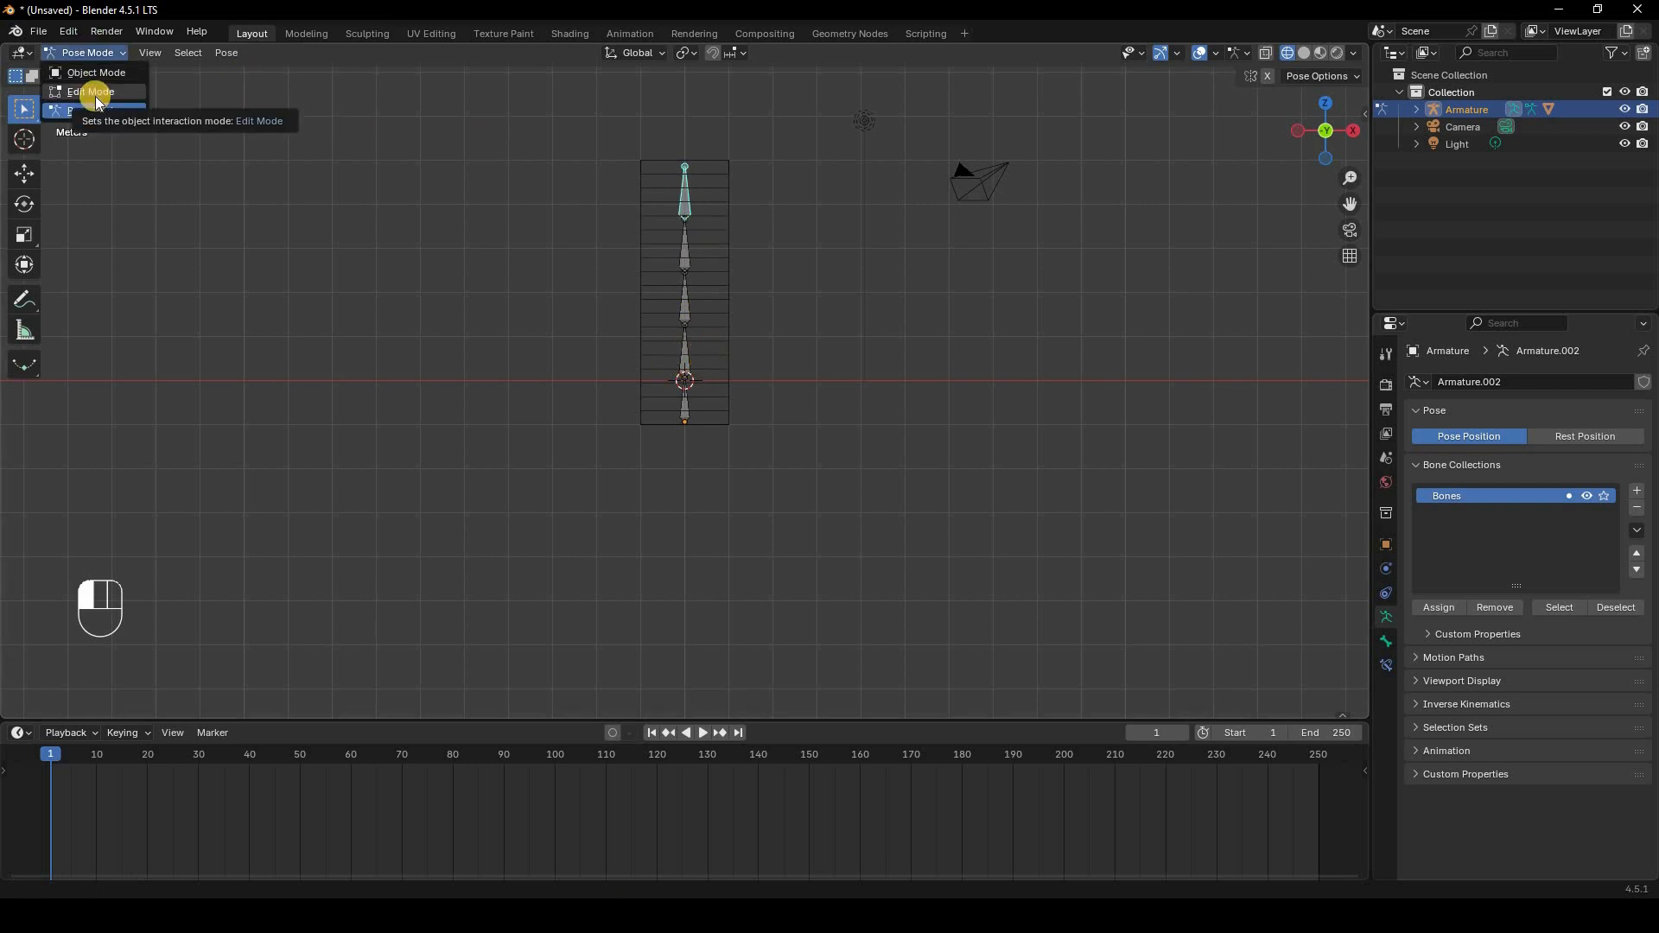
Step: In the cube's Edit Mode, assign the face row at the origin to the Bone.004 vertex group
{"action": "left_click", "coordinate": [95, 94]}
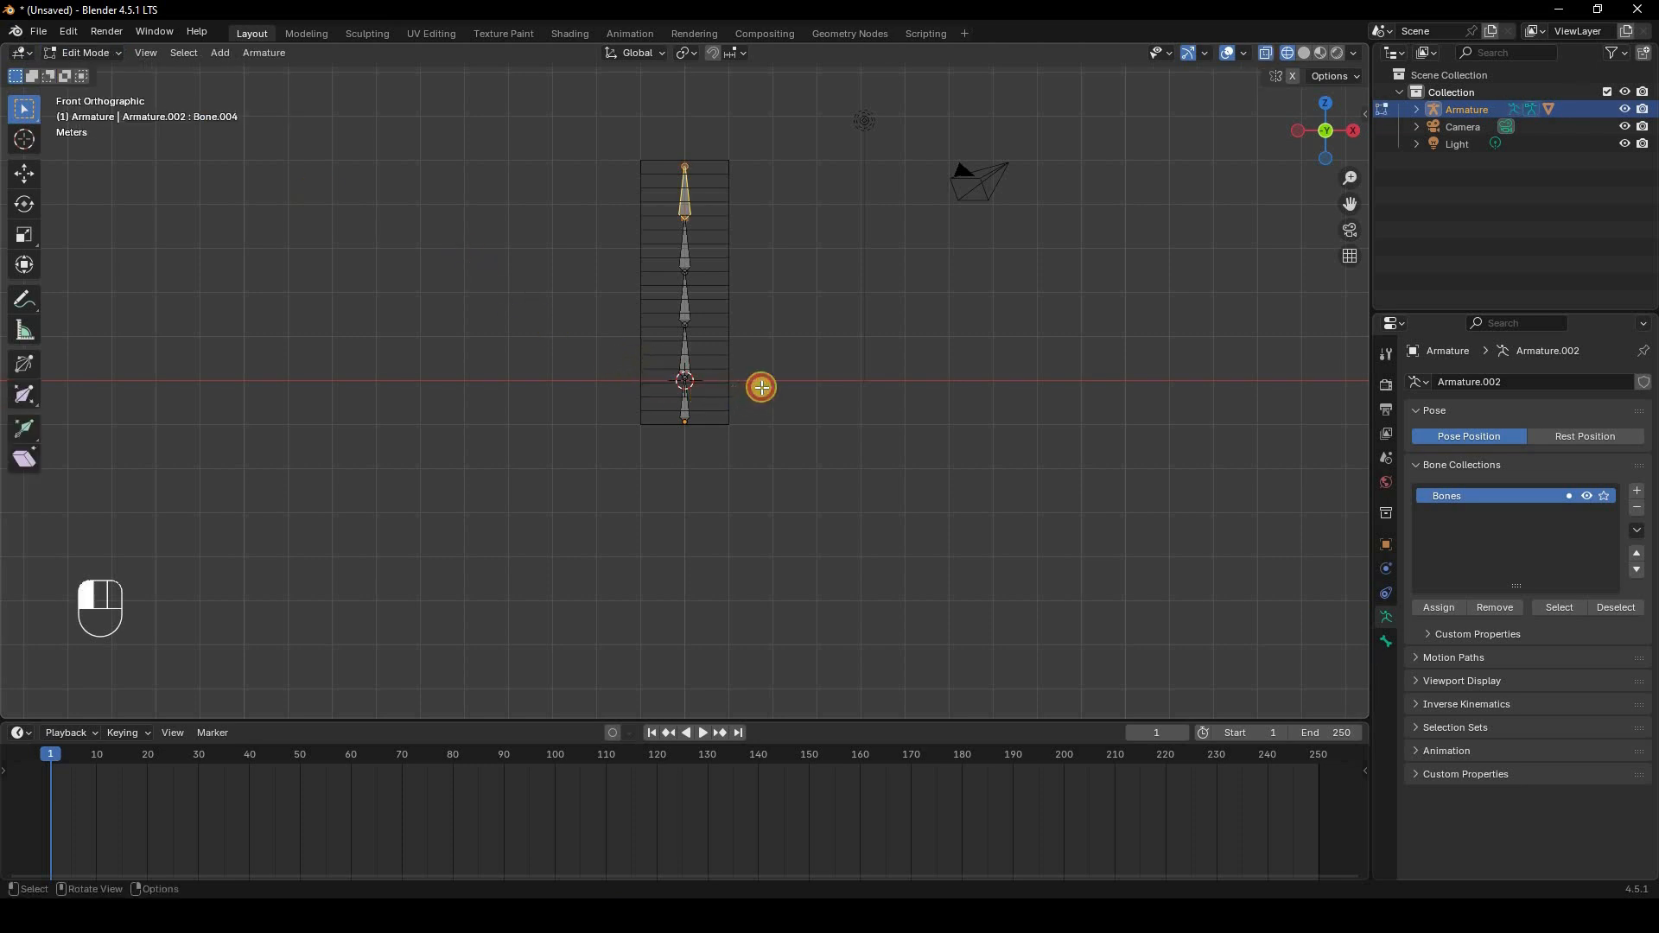
{"action": "left_click_drag", "start_coordinate": [763, 386], "coordinate": [878, 349]}
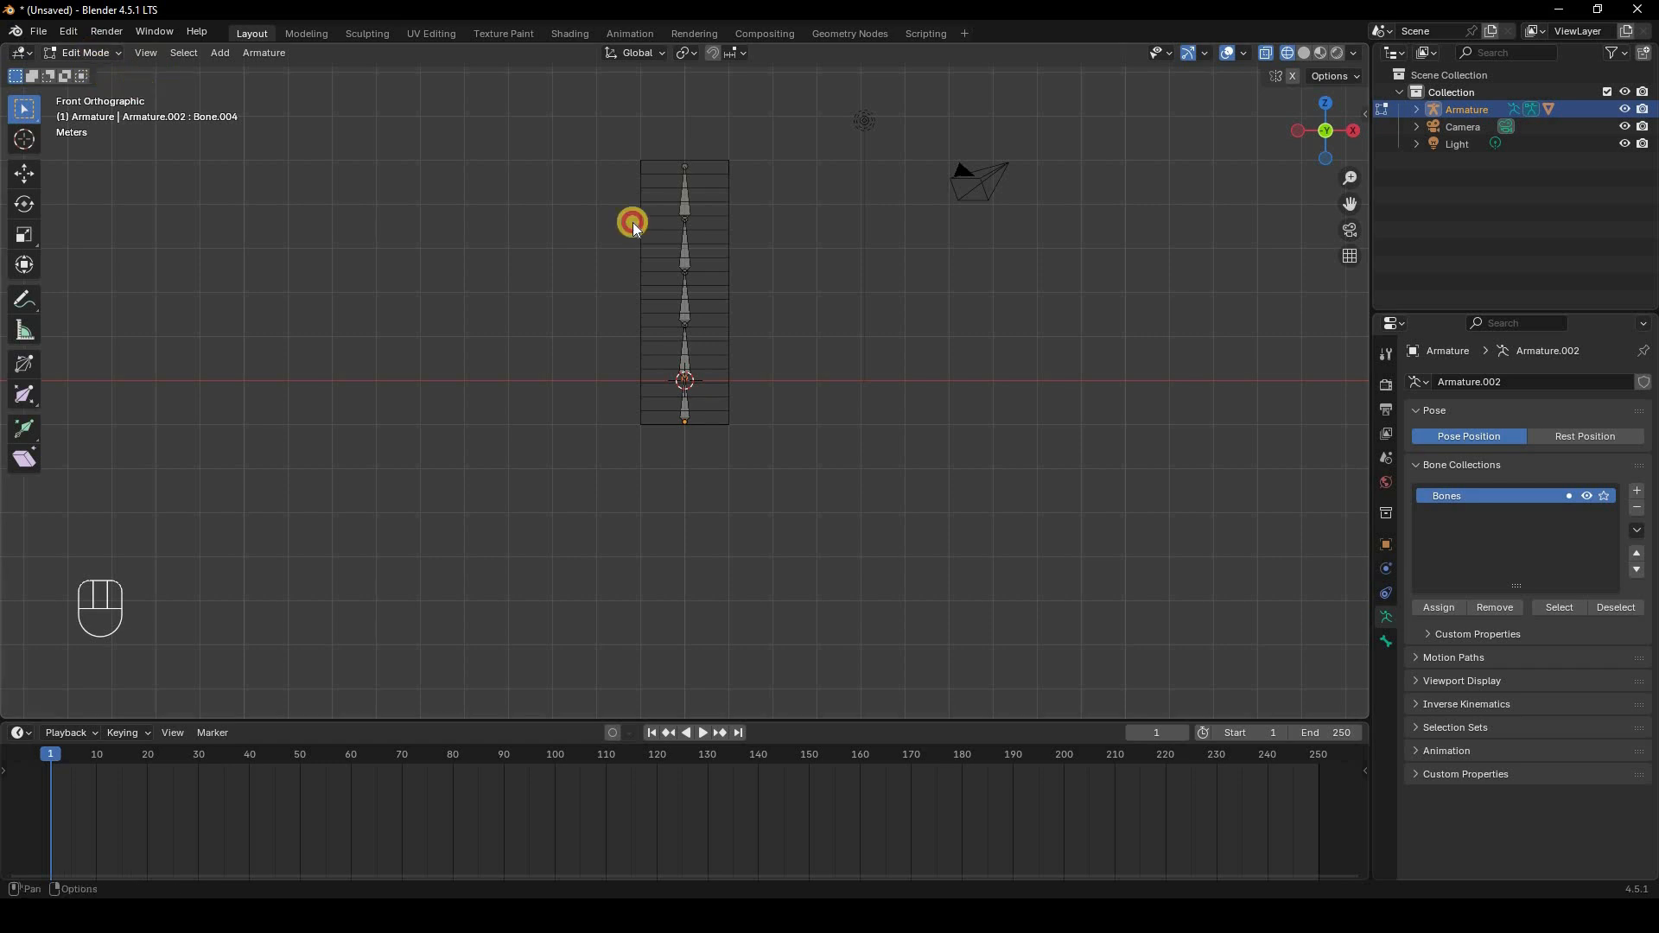
{"action": "left_click", "coordinate": [84, 53]}
{"action": "left_click", "coordinate": [91, 73]}
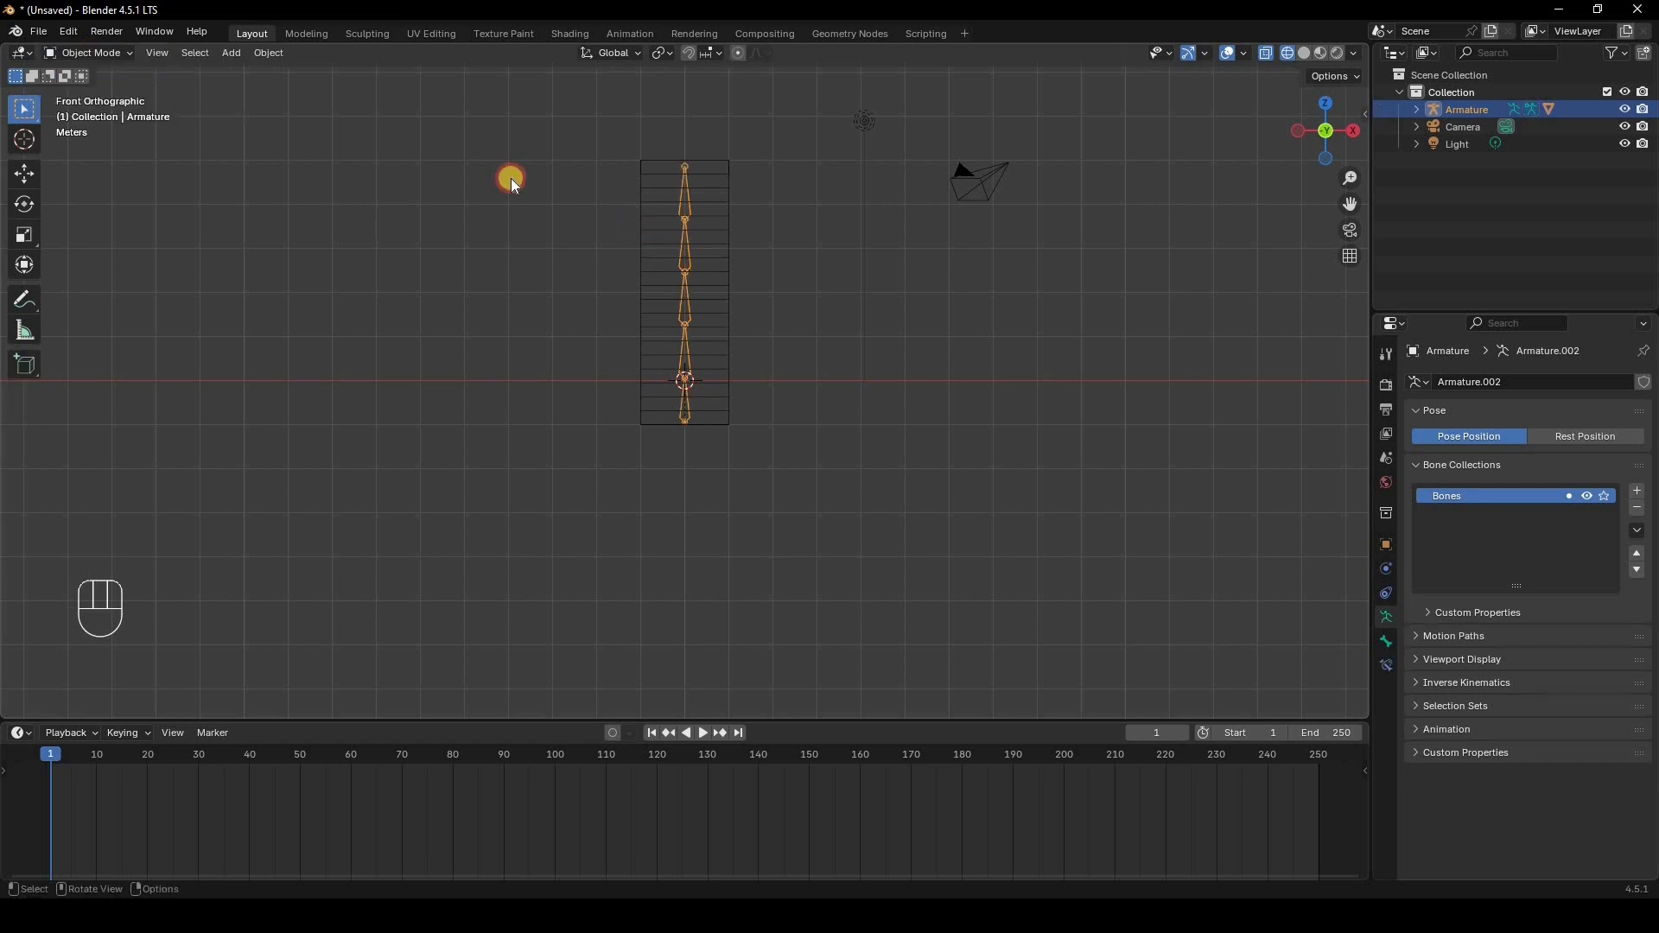
{"action": "left_click", "coordinate": [123, 55]}
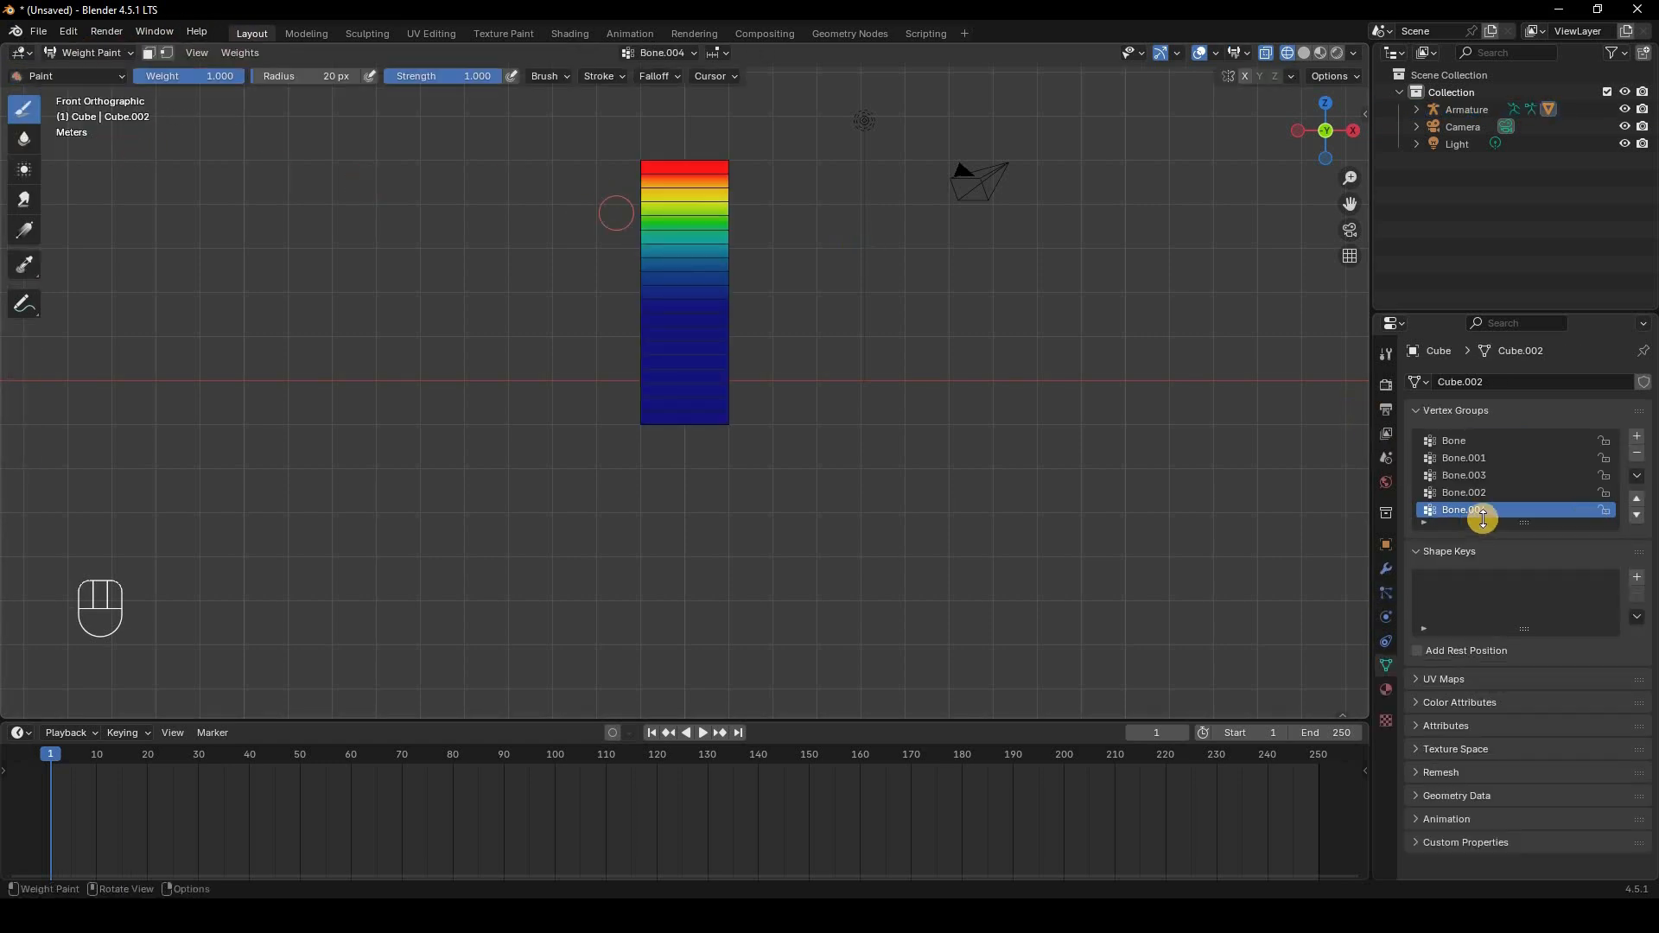
{"action": "left_click", "coordinate": [84, 53]}
{"action": "left_click", "coordinate": [91, 92]}
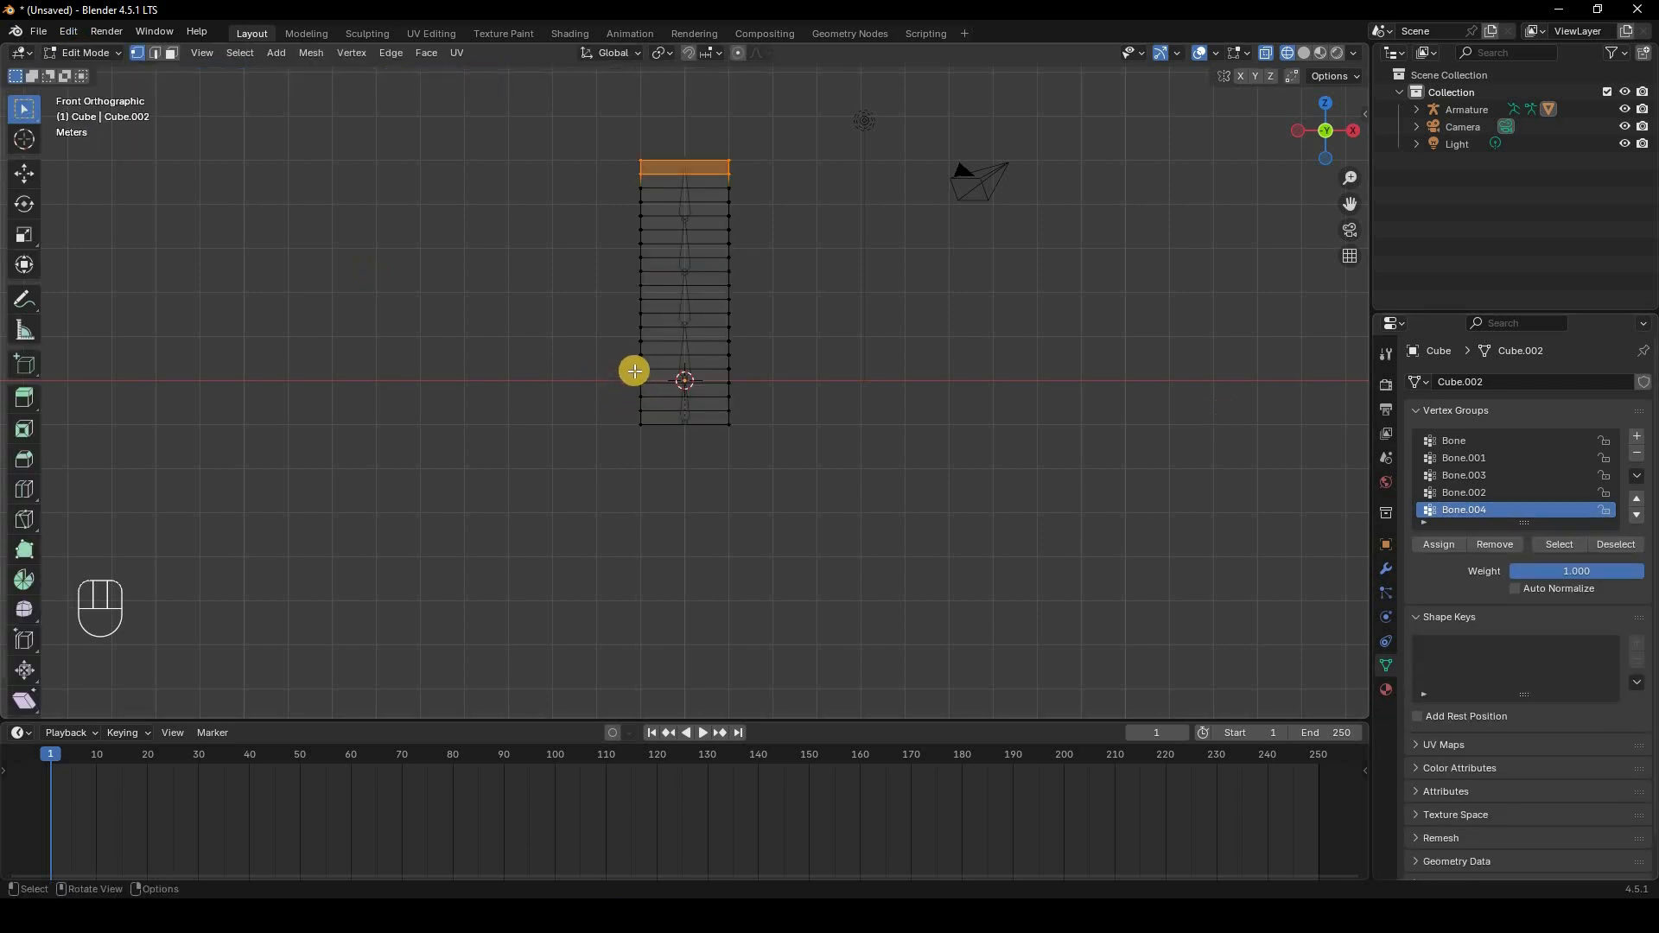
{"action": "left_click_drag", "start_coordinate": [751, 389], "coordinate": [637, 363]}
{"action": "left_click", "coordinate": [1430, 545]}
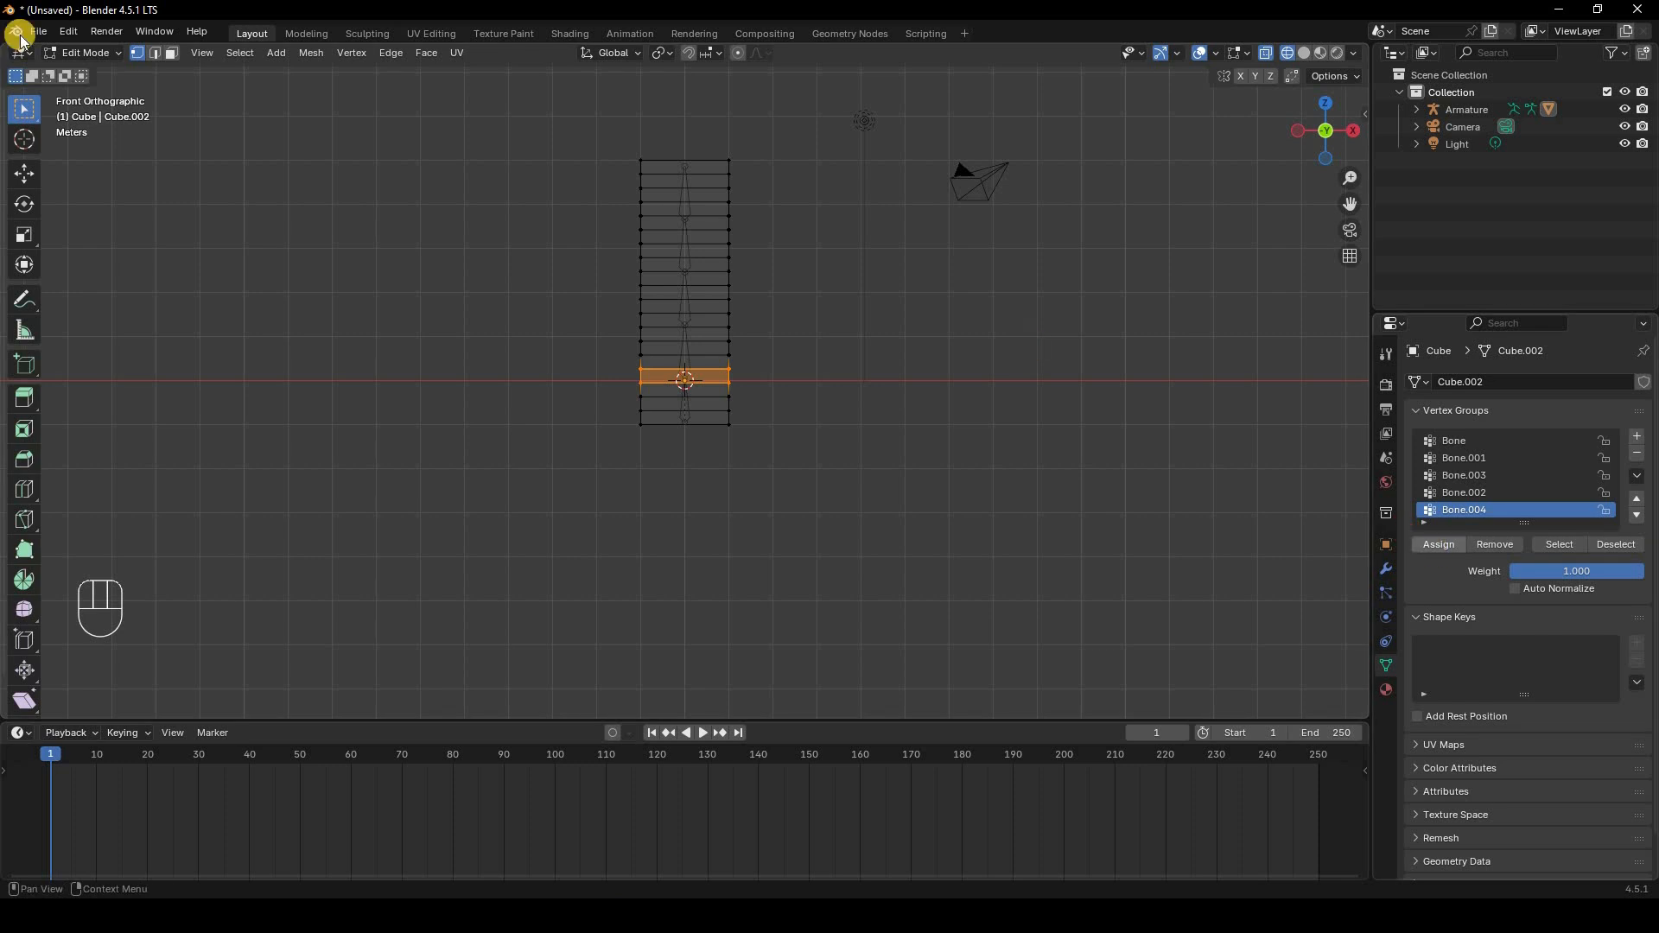
Step: Try rotating the top bone in the armature's Edit Mode
{"action": "left_click", "coordinate": [82, 53]}
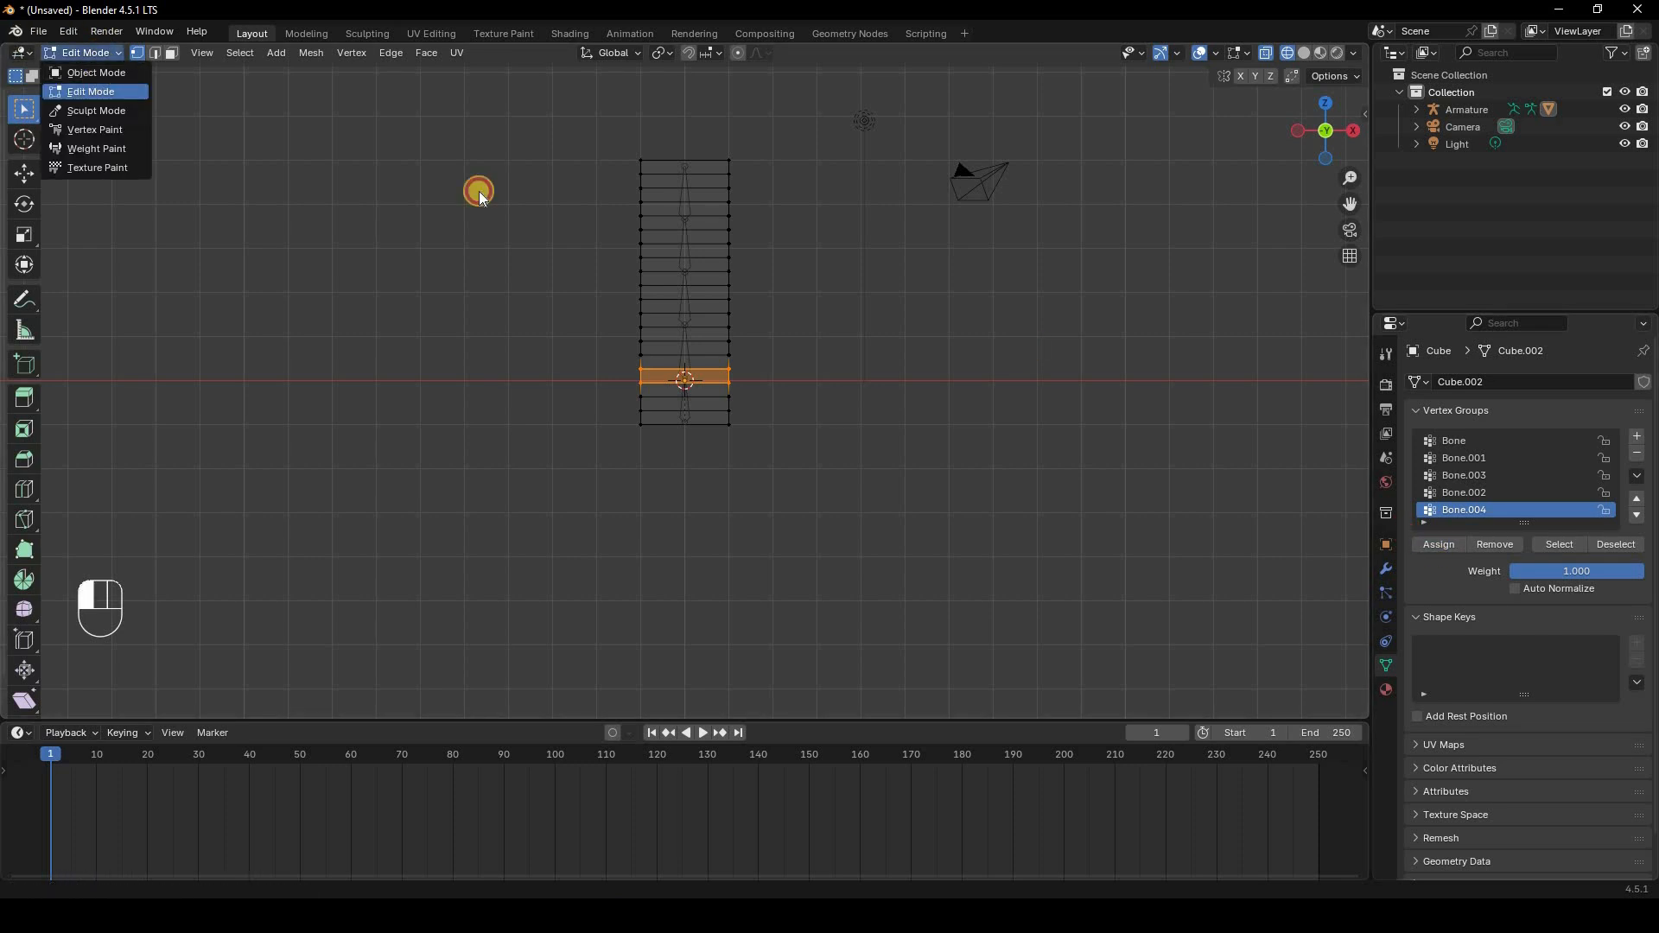
{"action": "key", "text": "Tab"}
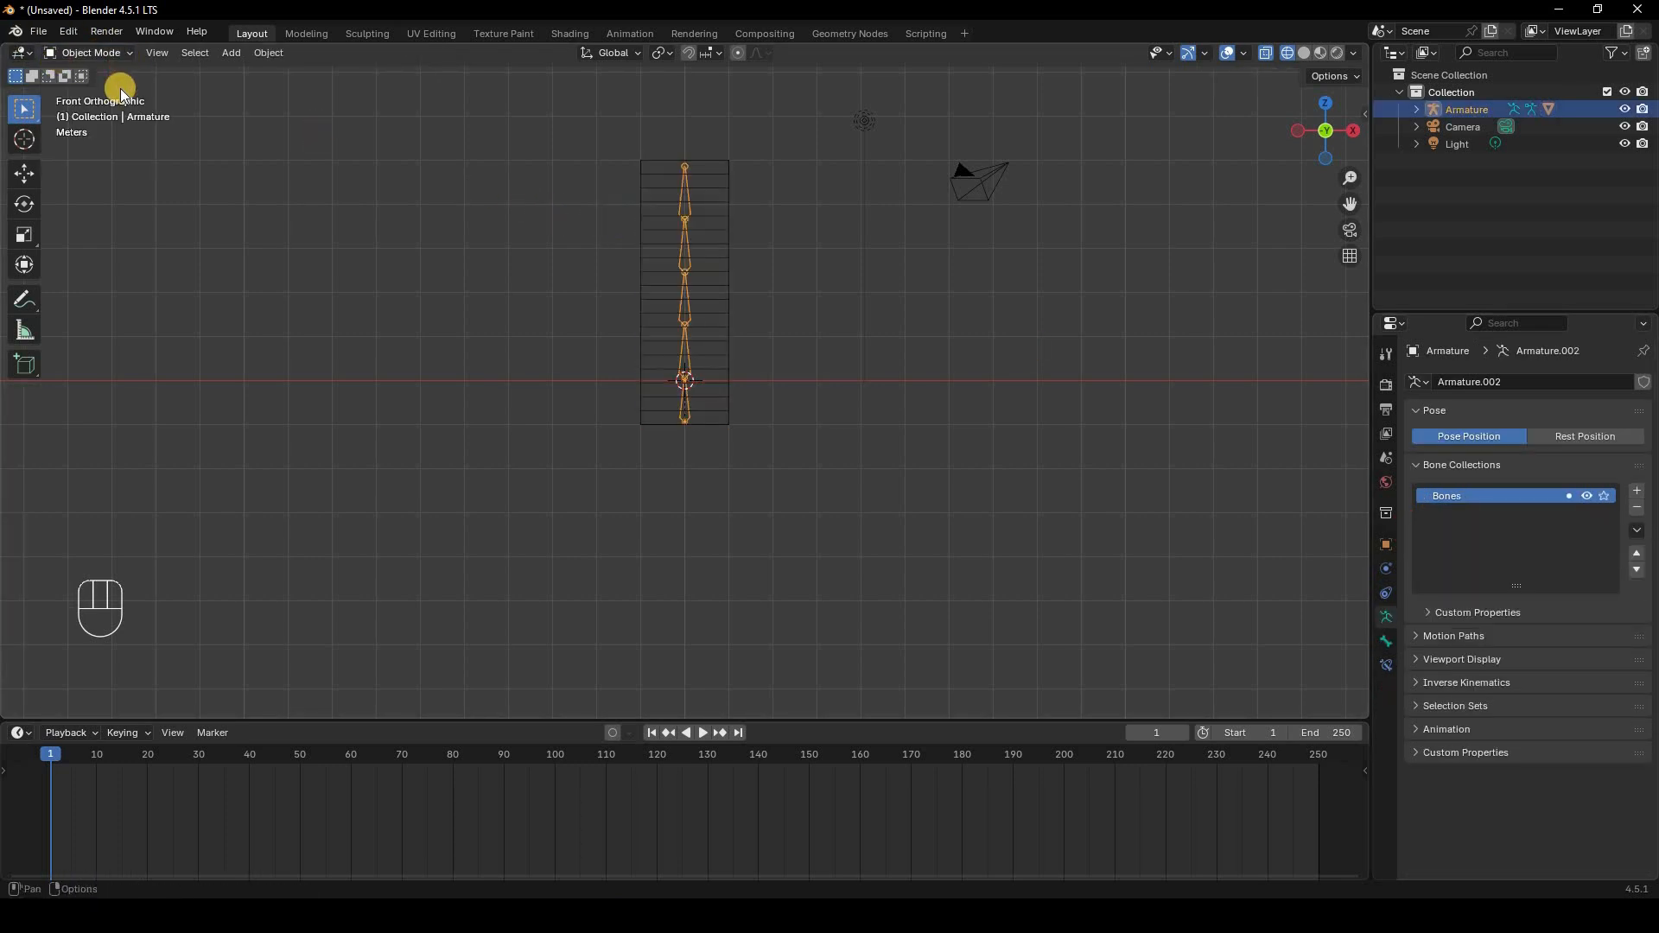
{"action": "left_click", "coordinate": [97, 54]}
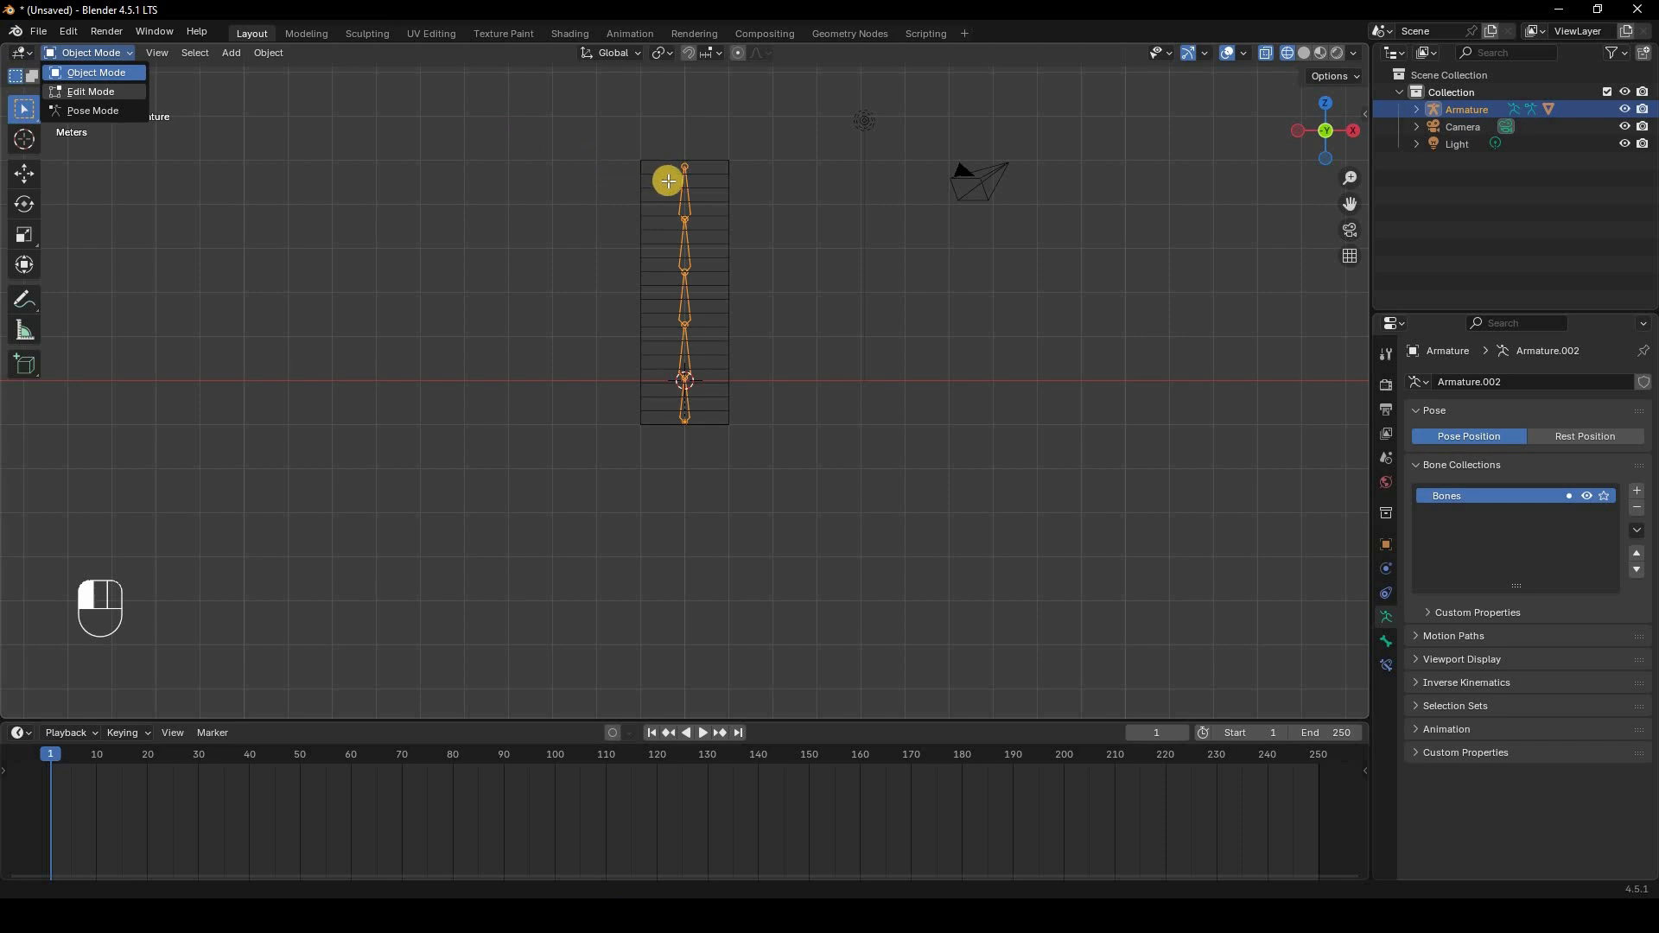
{"action": "key", "text": "Tab"}
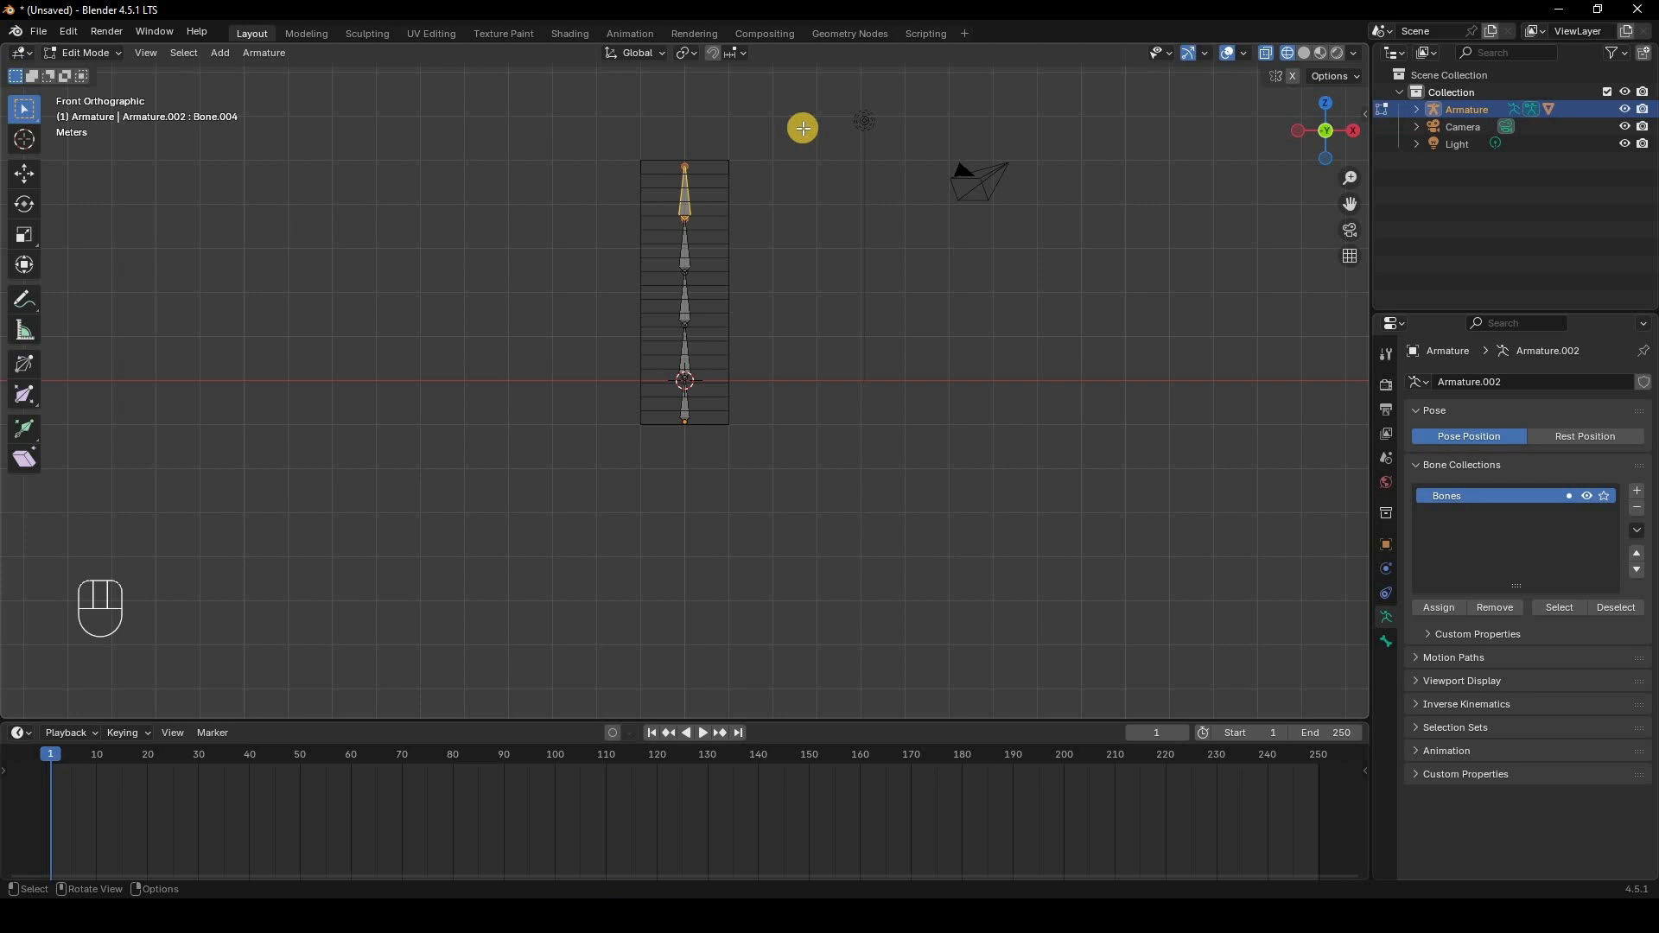
{"action": "key", "text": "r"}
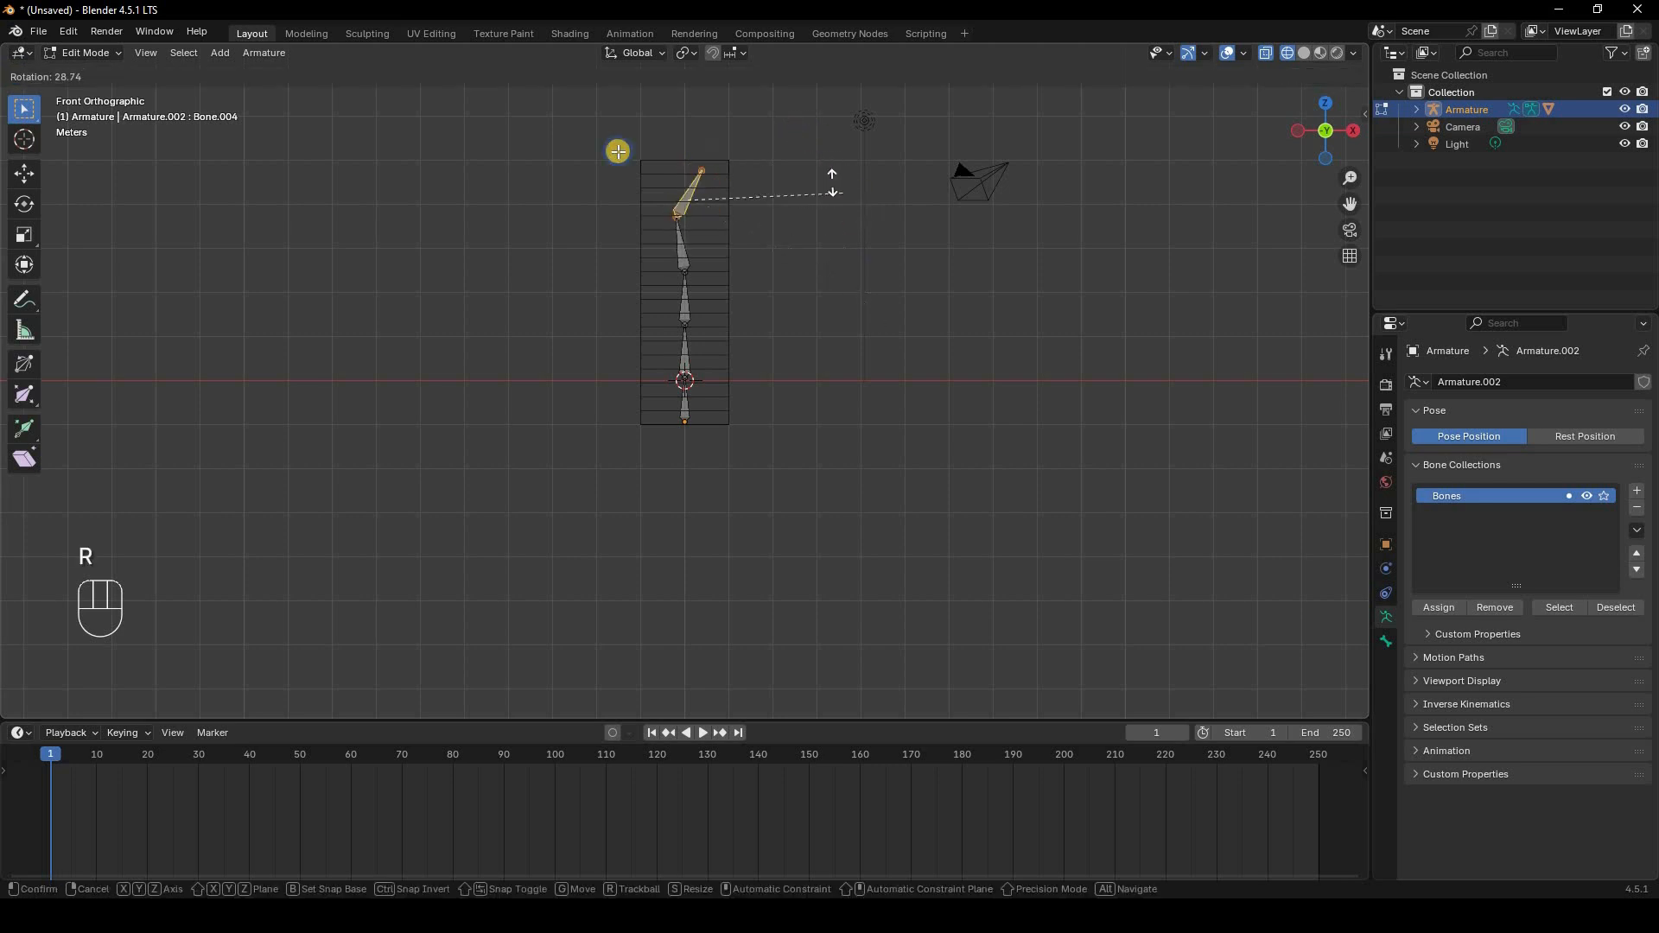
{"action": "right_click", "coordinate": [618, 151]}
Step: Try rotating the top bone in Pose Mode, then return the armature to Object Mode
{"action": "left_click", "coordinate": [104, 55]}
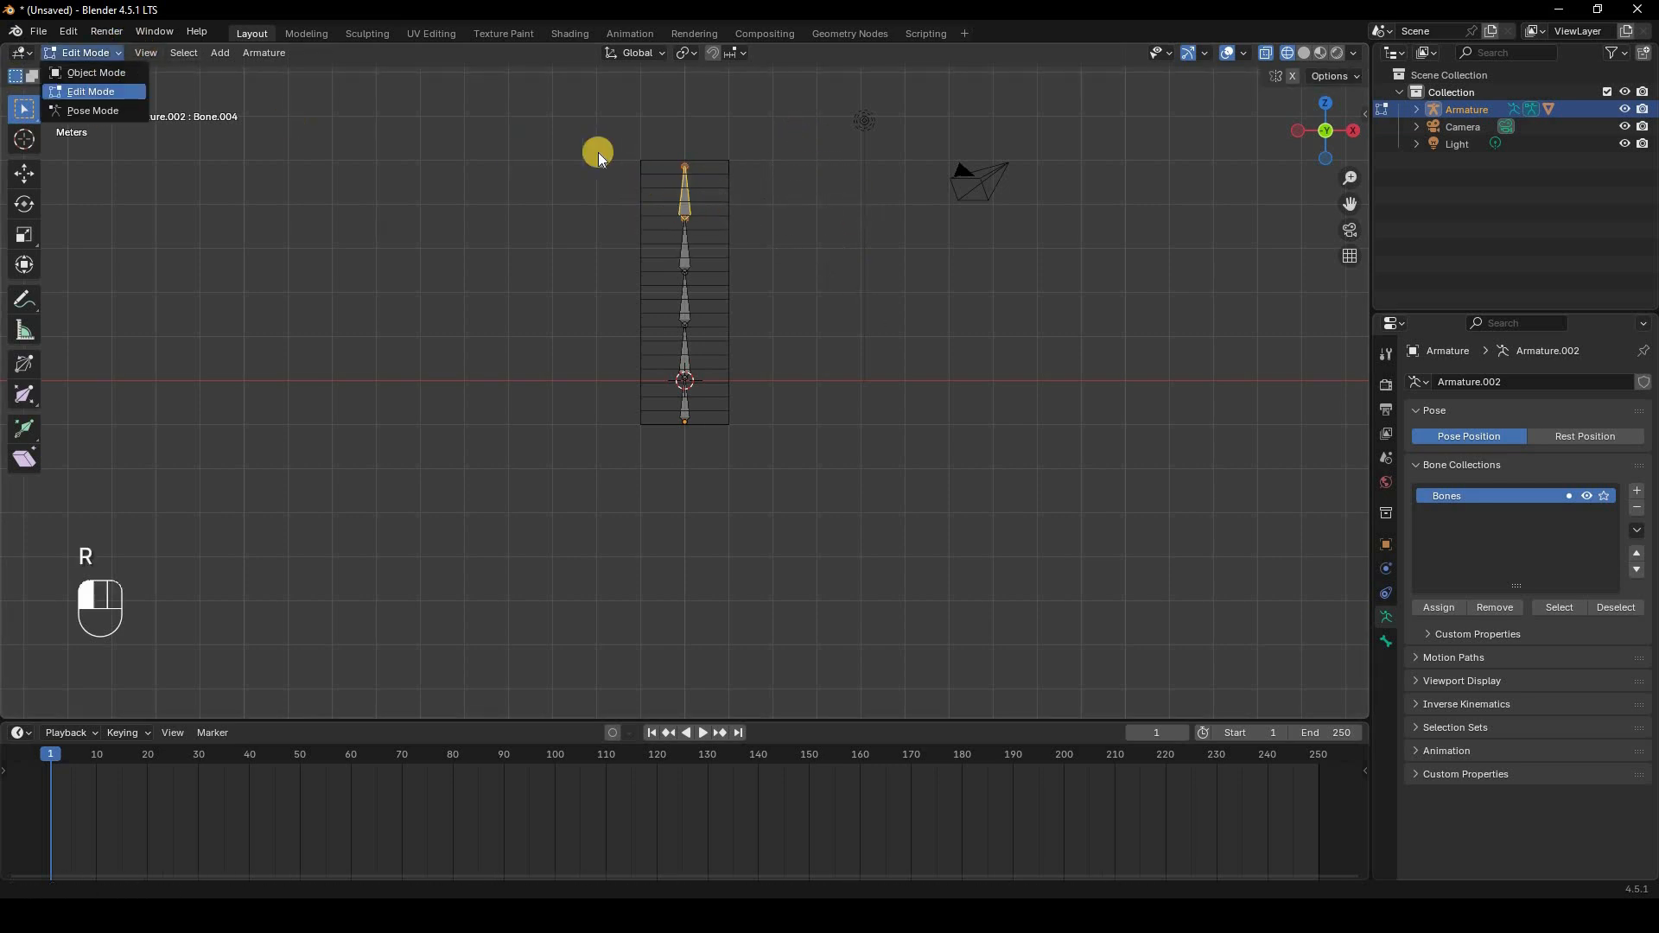
{"action": "key", "text": "p"}
{"action": "key", "text": "r"}
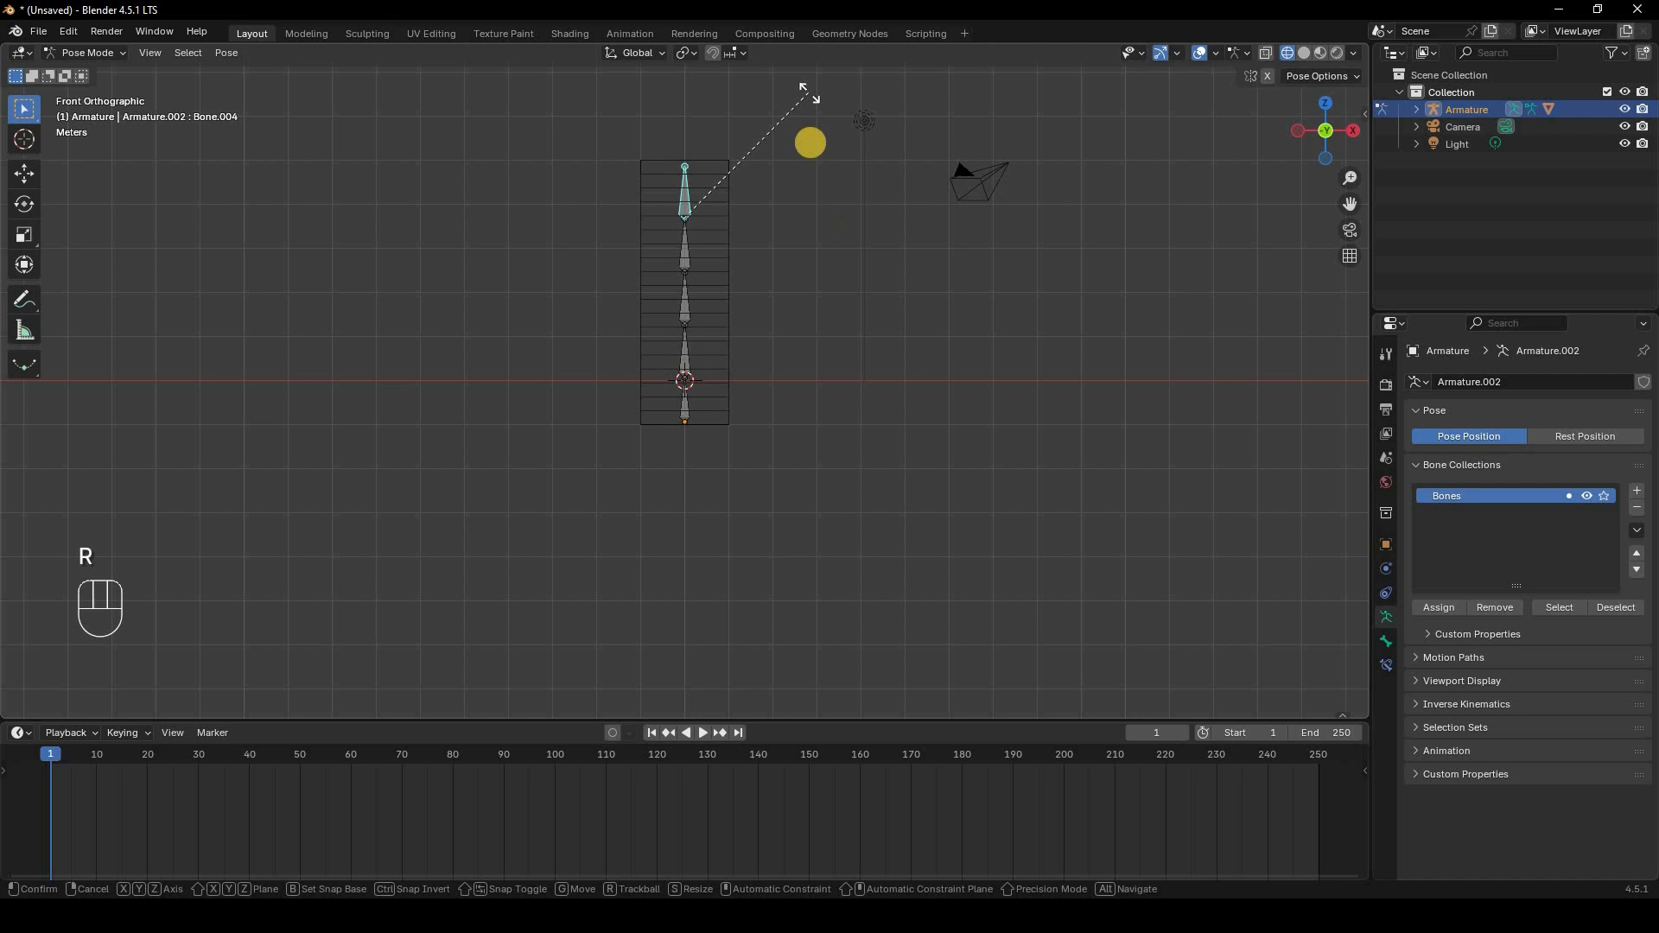
{"action": "right_click", "coordinate": [708, 201]}
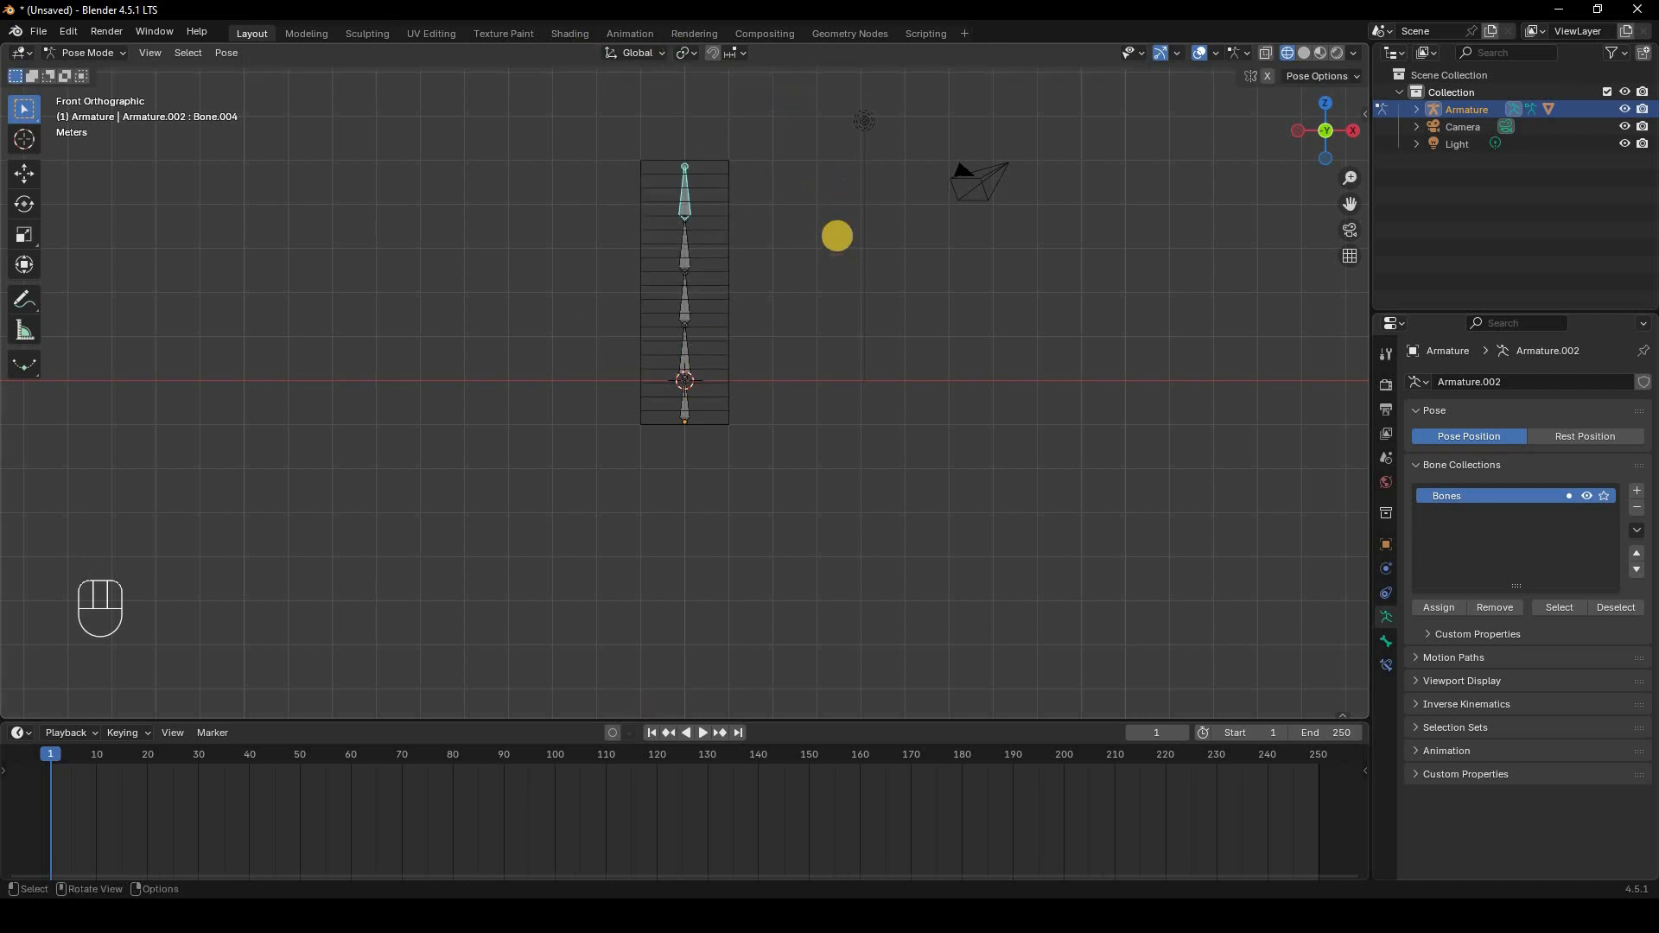
{"action": "key", "text": "r"}
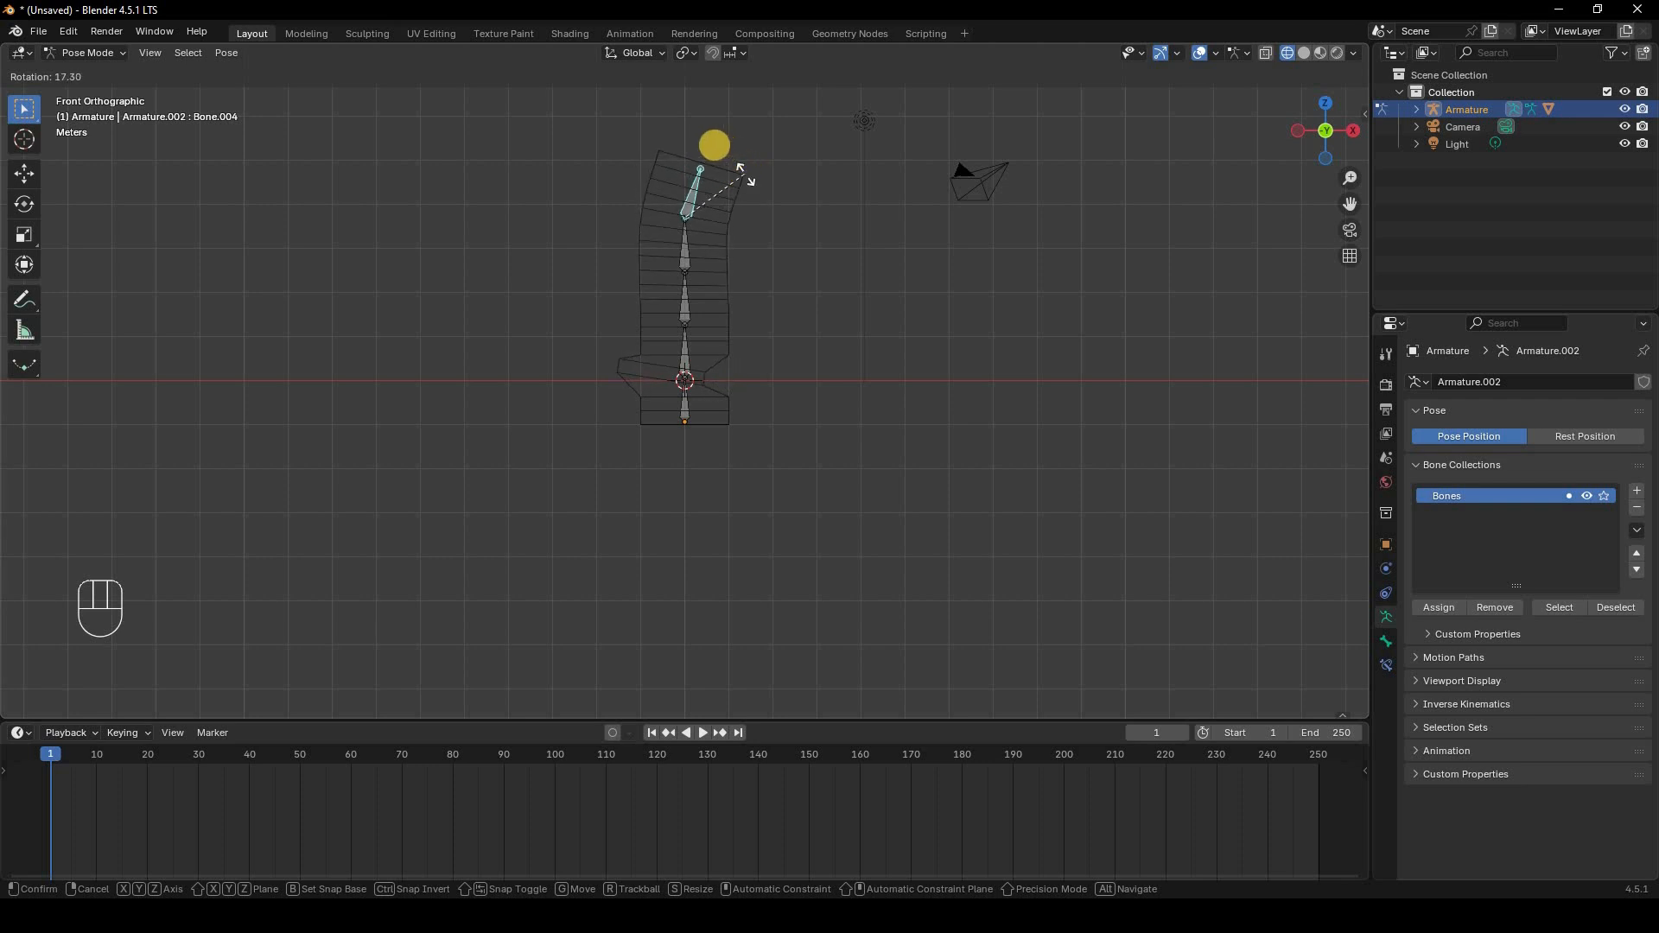
{"action": "right_click", "coordinate": [715, 144]}
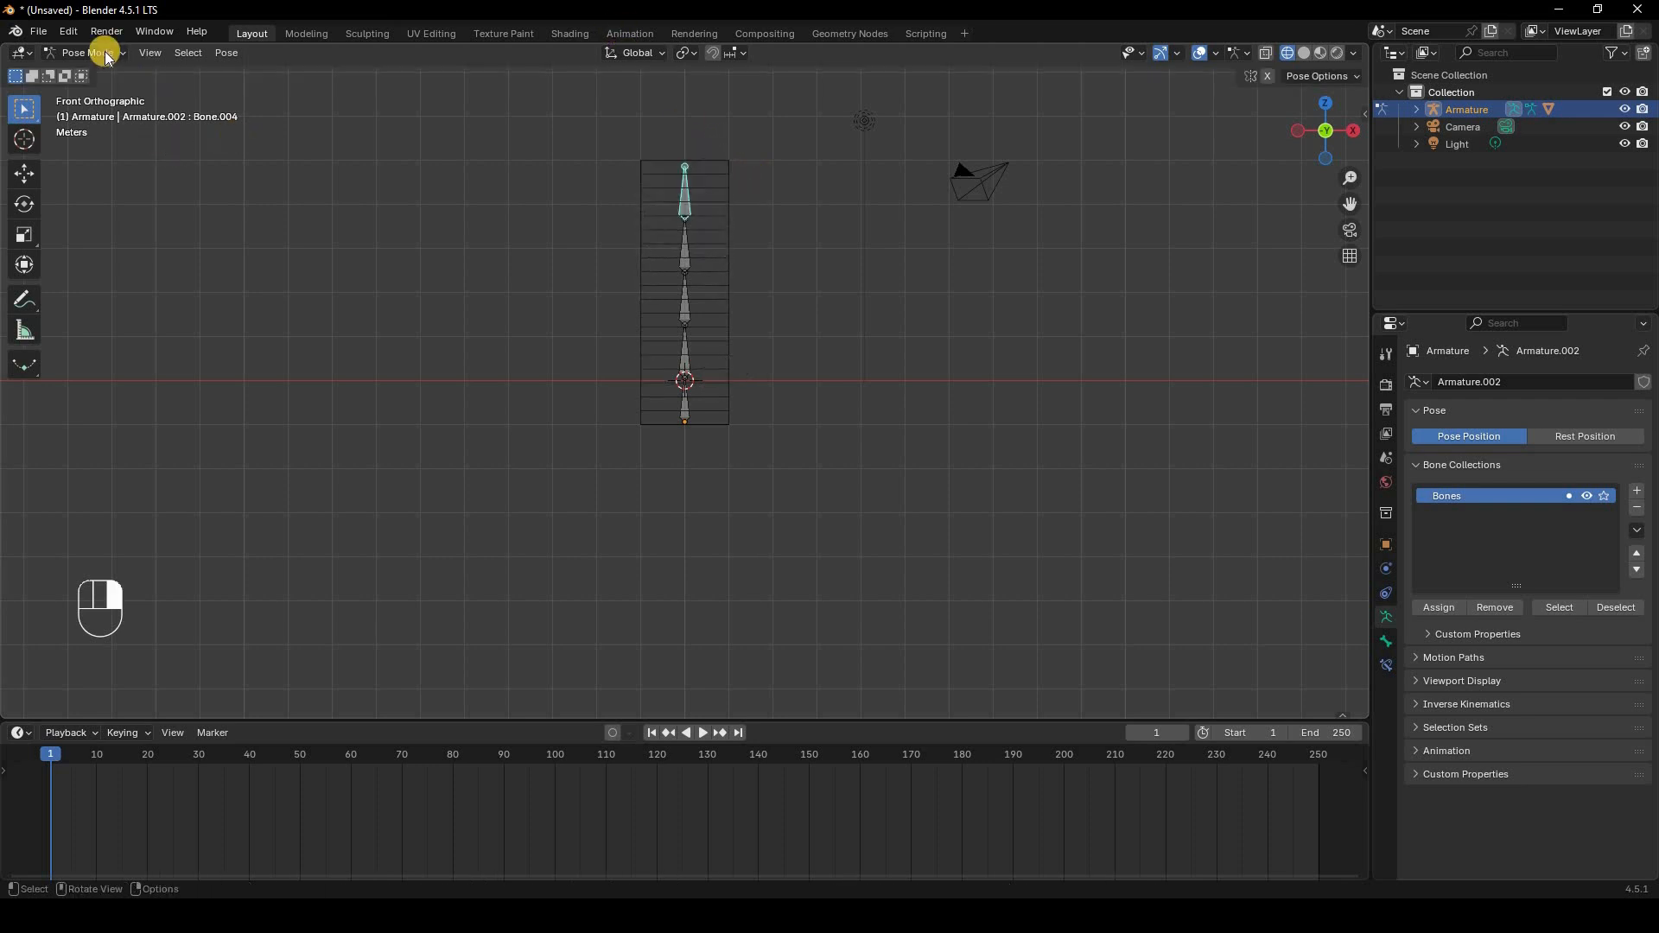
{"action": "left_click", "coordinate": [100, 55]}
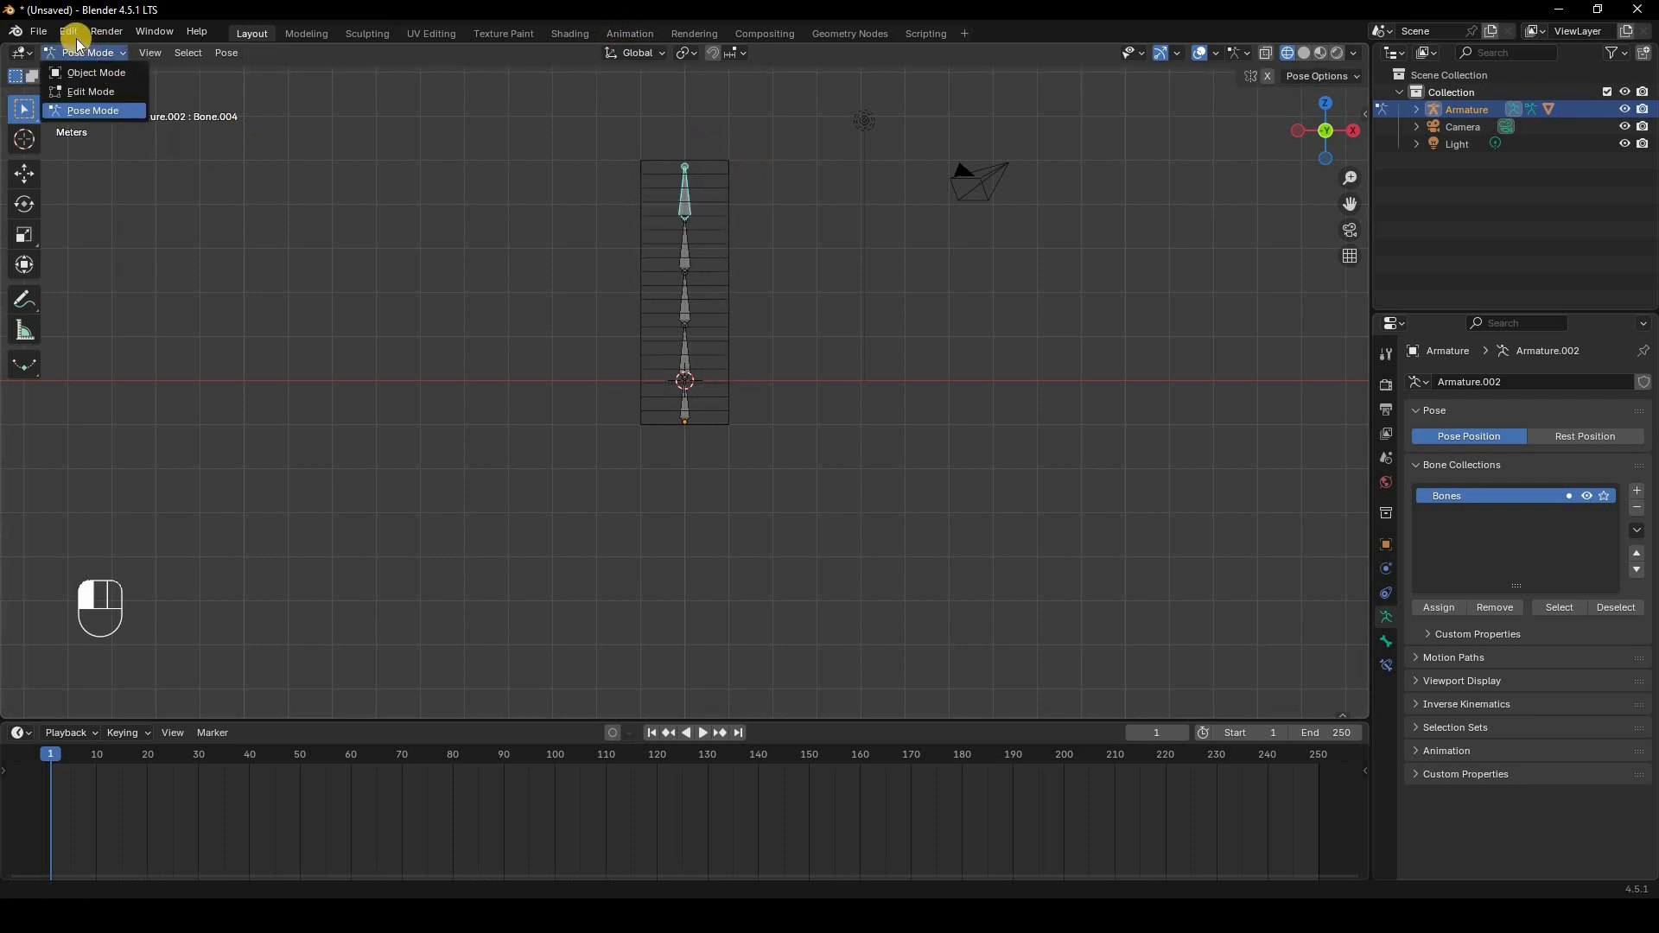
{"action": "left_click", "coordinate": [91, 72]}
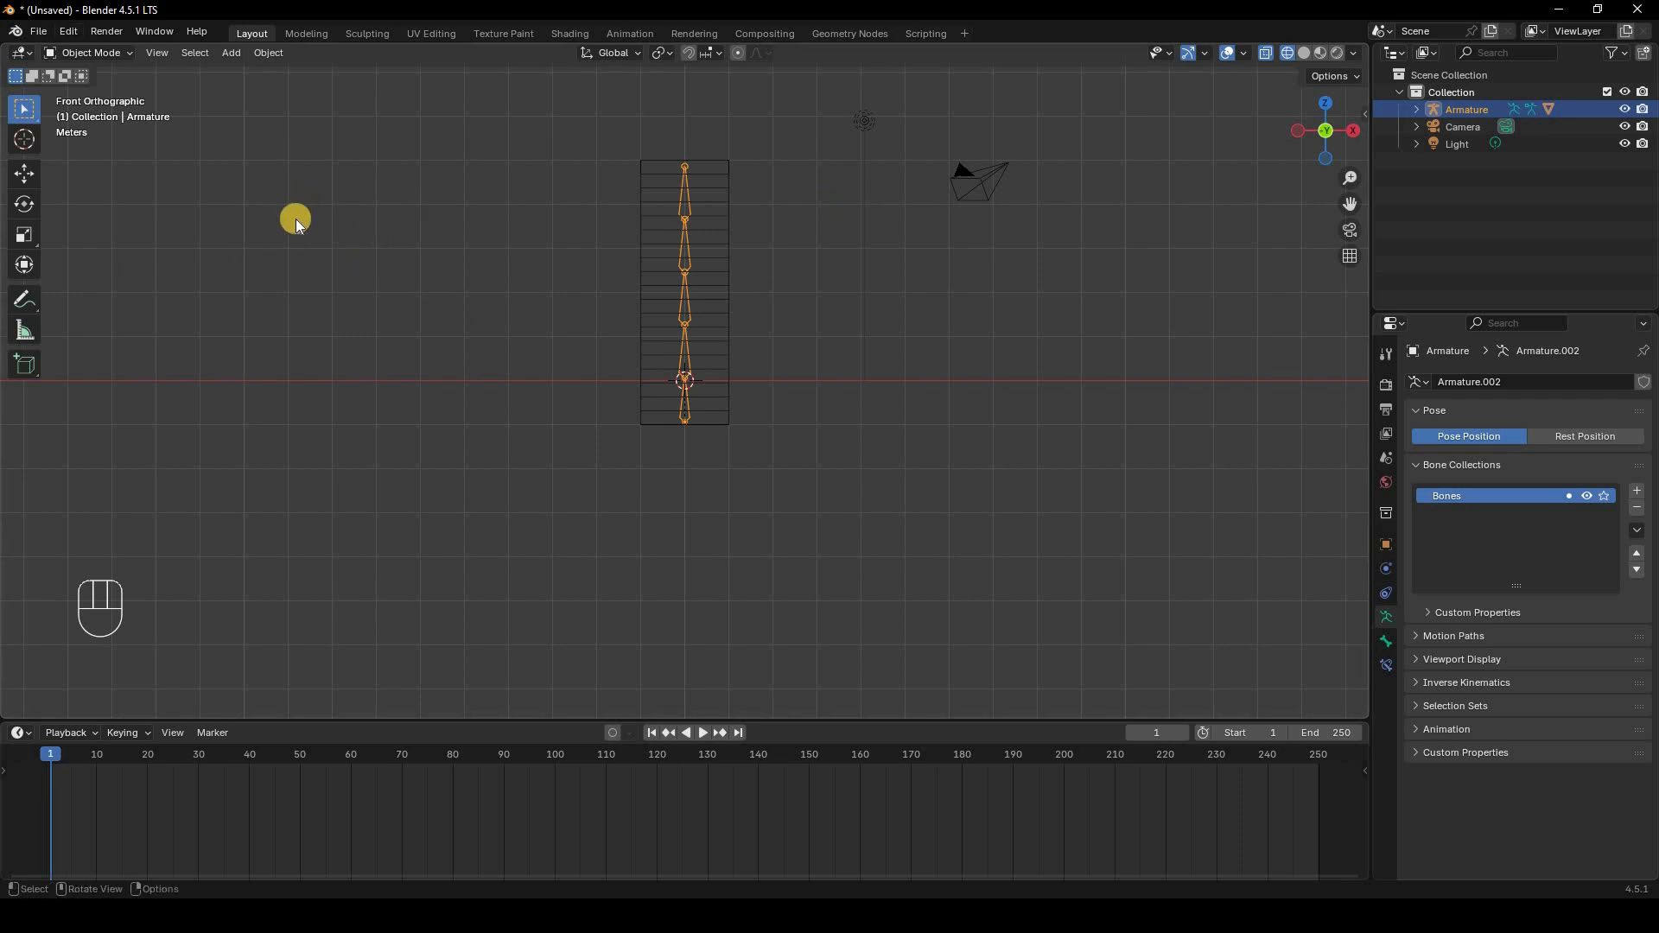
Step: Review the add-on list in Preferences and the armature options of the Add menu
{"action": "left_click", "coordinate": [71, 32]}
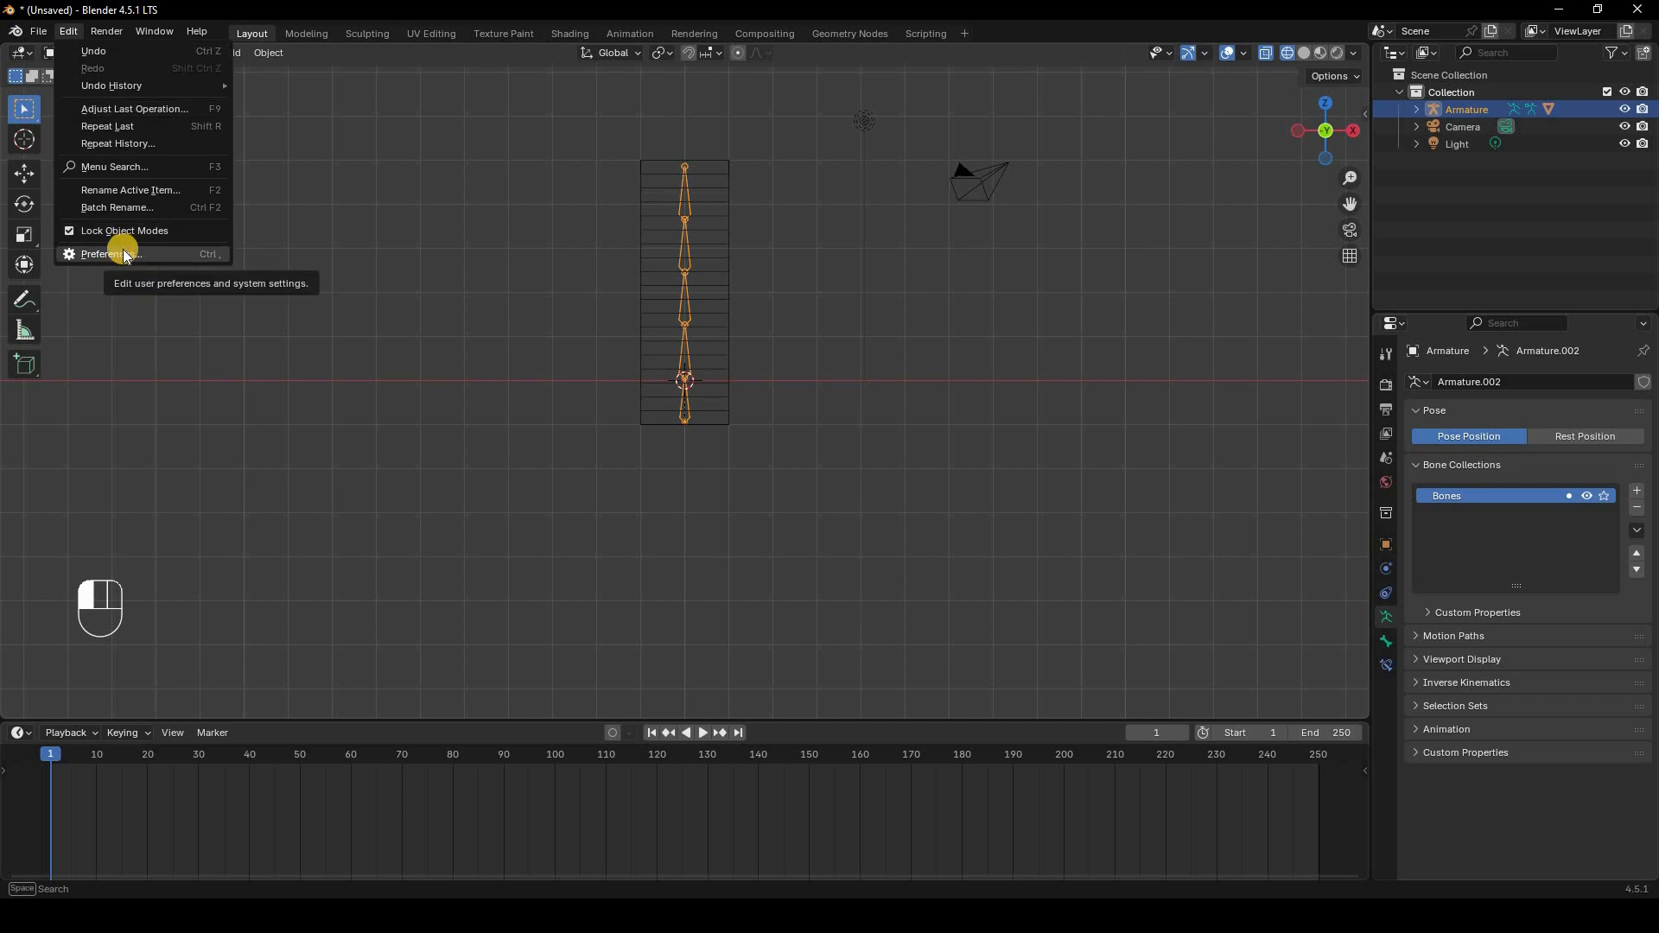
{"action": "left_click", "coordinate": [127, 253]}
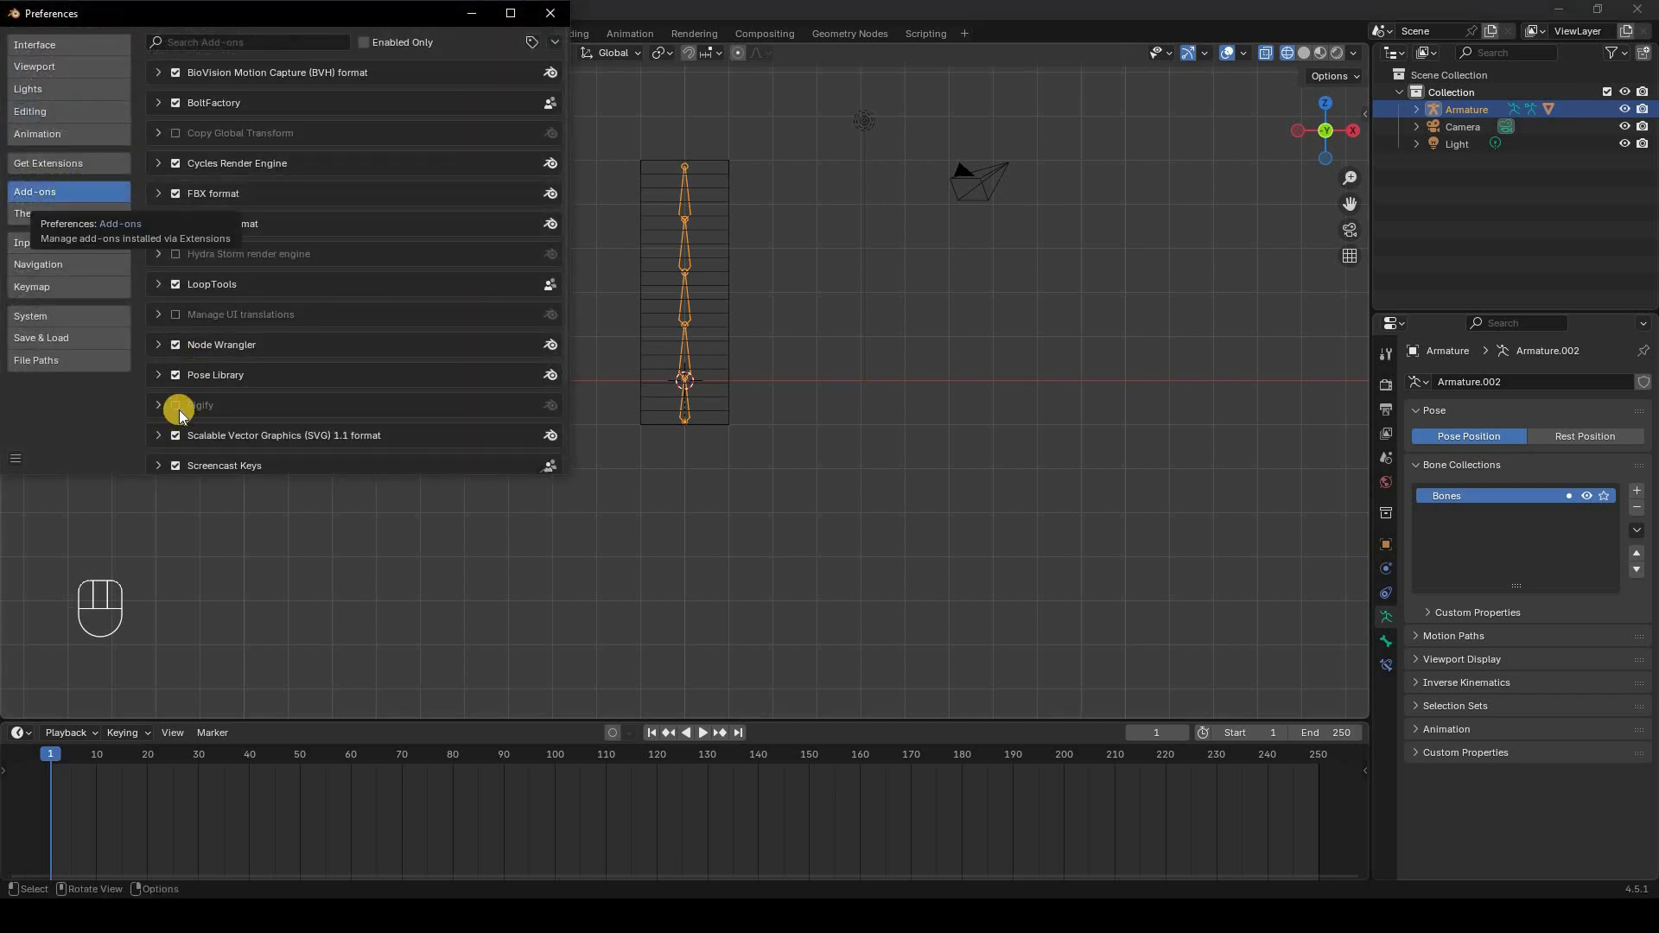
{"action": "left_click", "coordinate": [557, 22]}
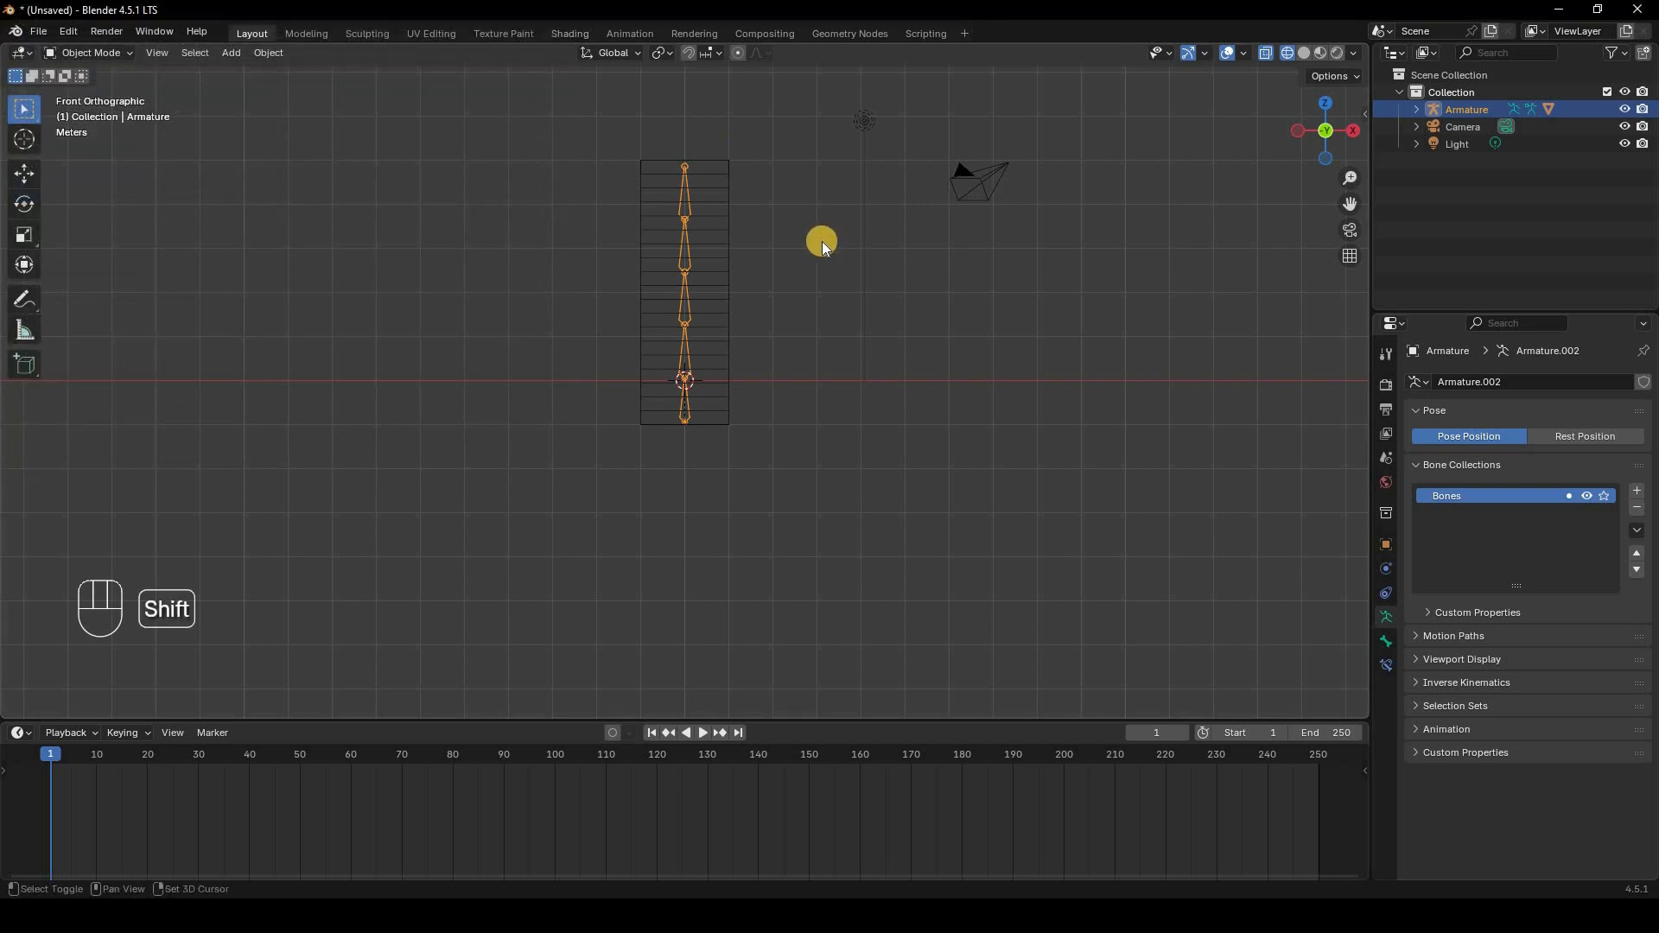
{"action": "key", "text": "shift+a"}
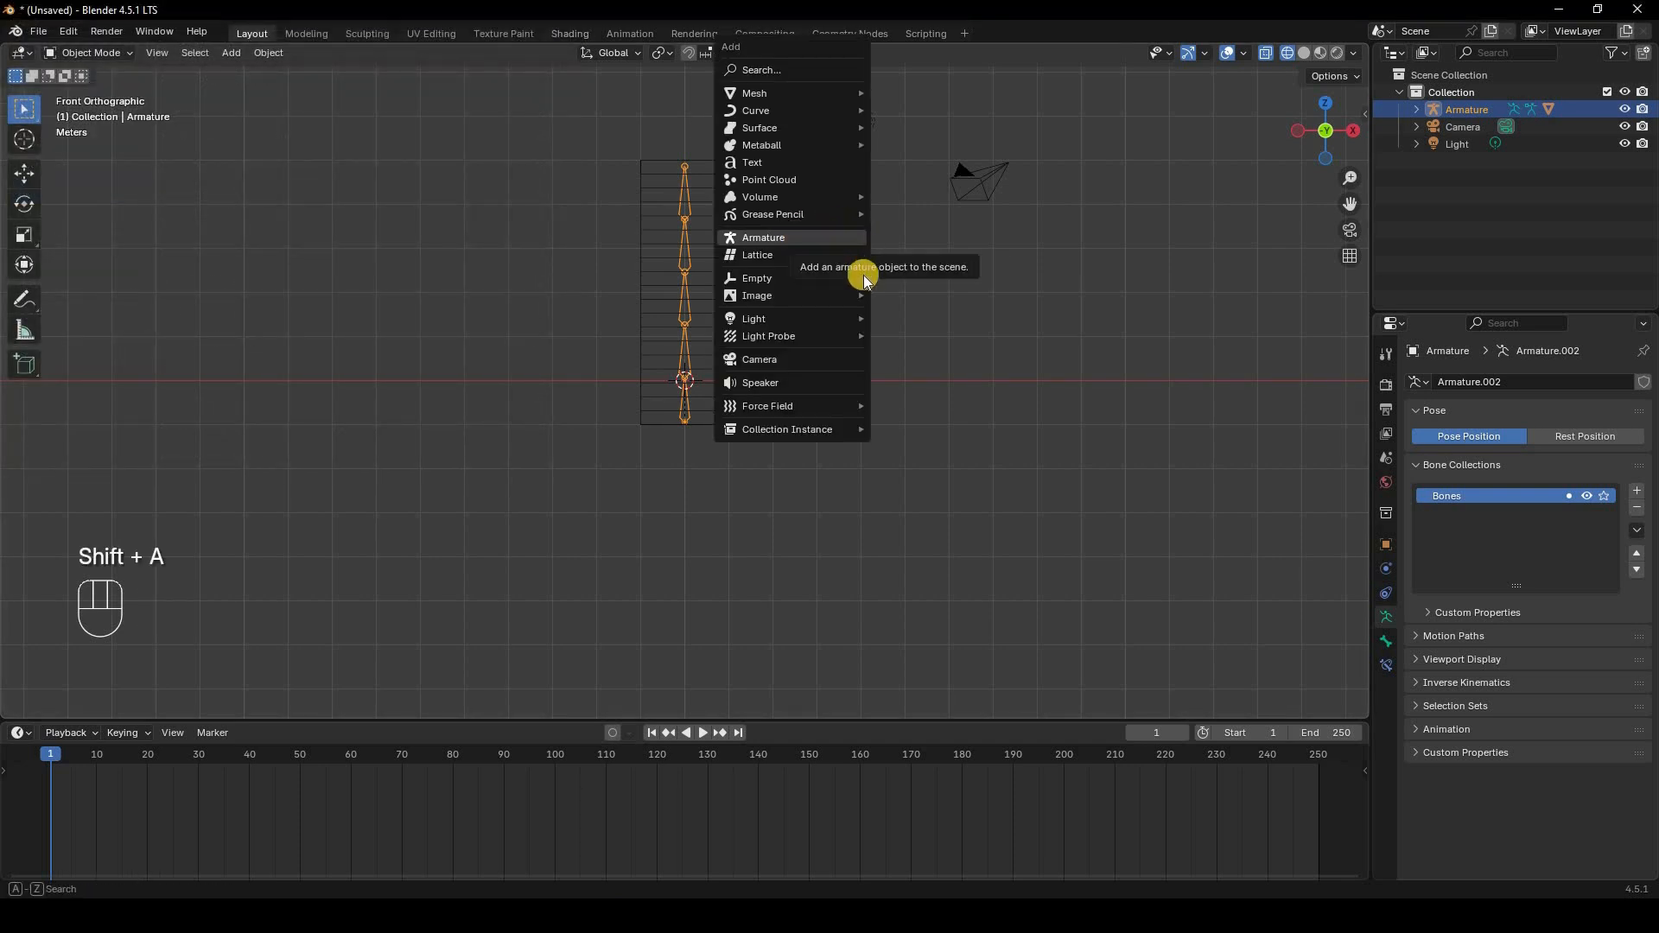
Step: Enable the Rigify add-on in Preferences
{"action": "left_click", "coordinate": [68, 32]}
{"action": "left_click", "coordinate": [147, 252]}
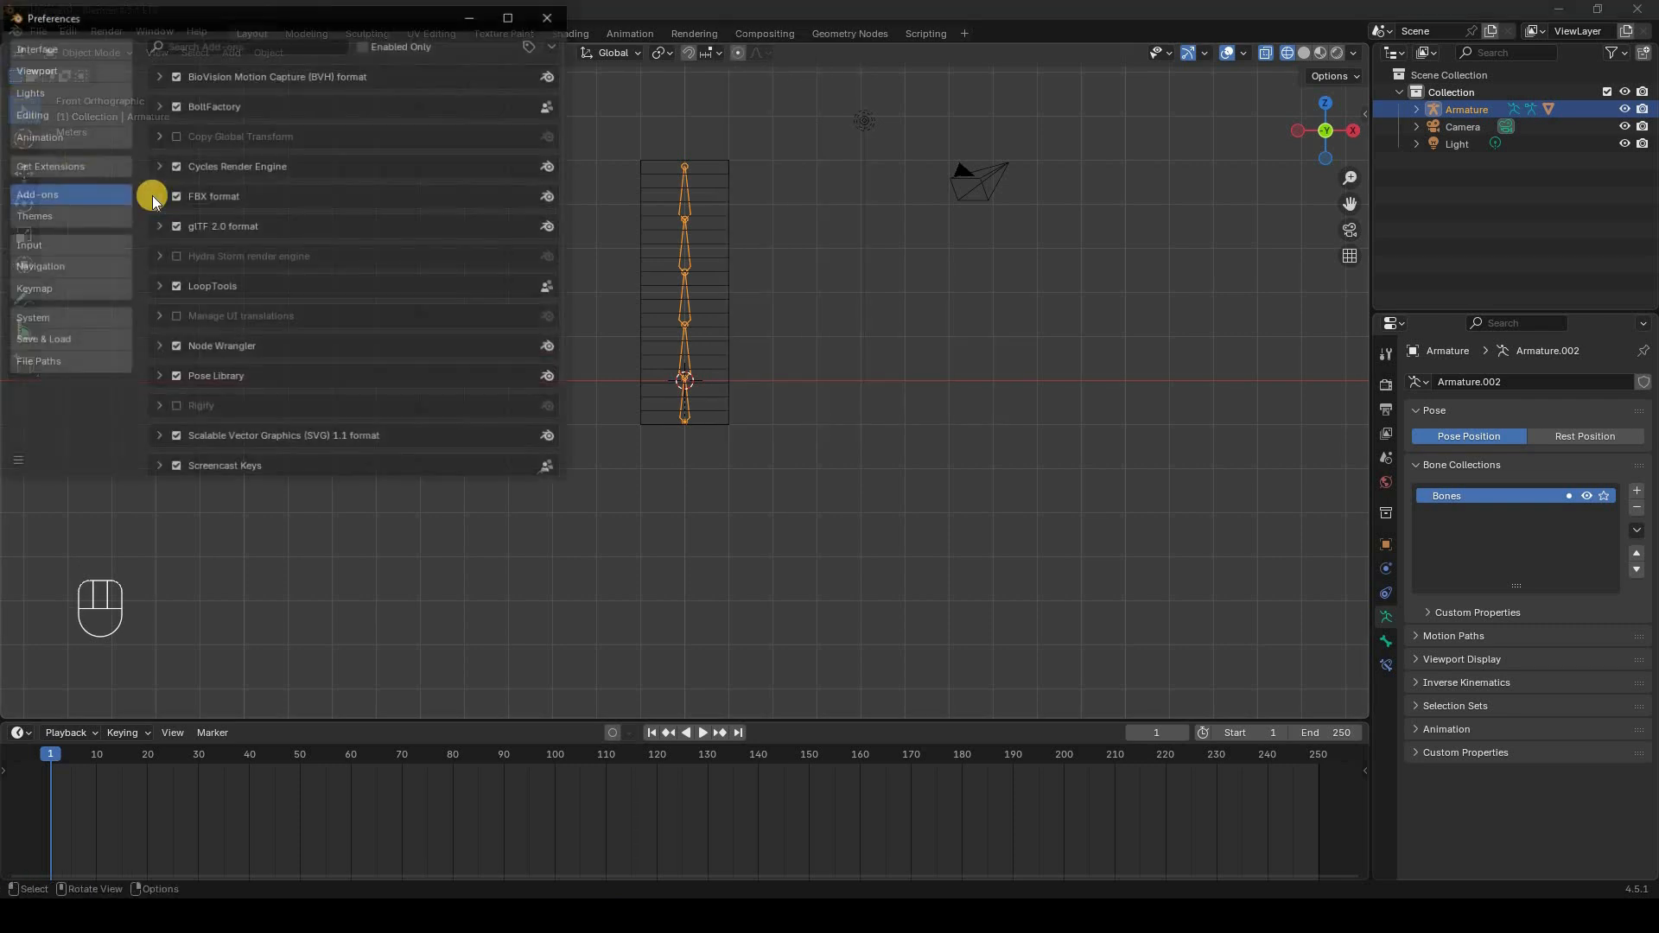
{"action": "left_click", "coordinate": [176, 408]}
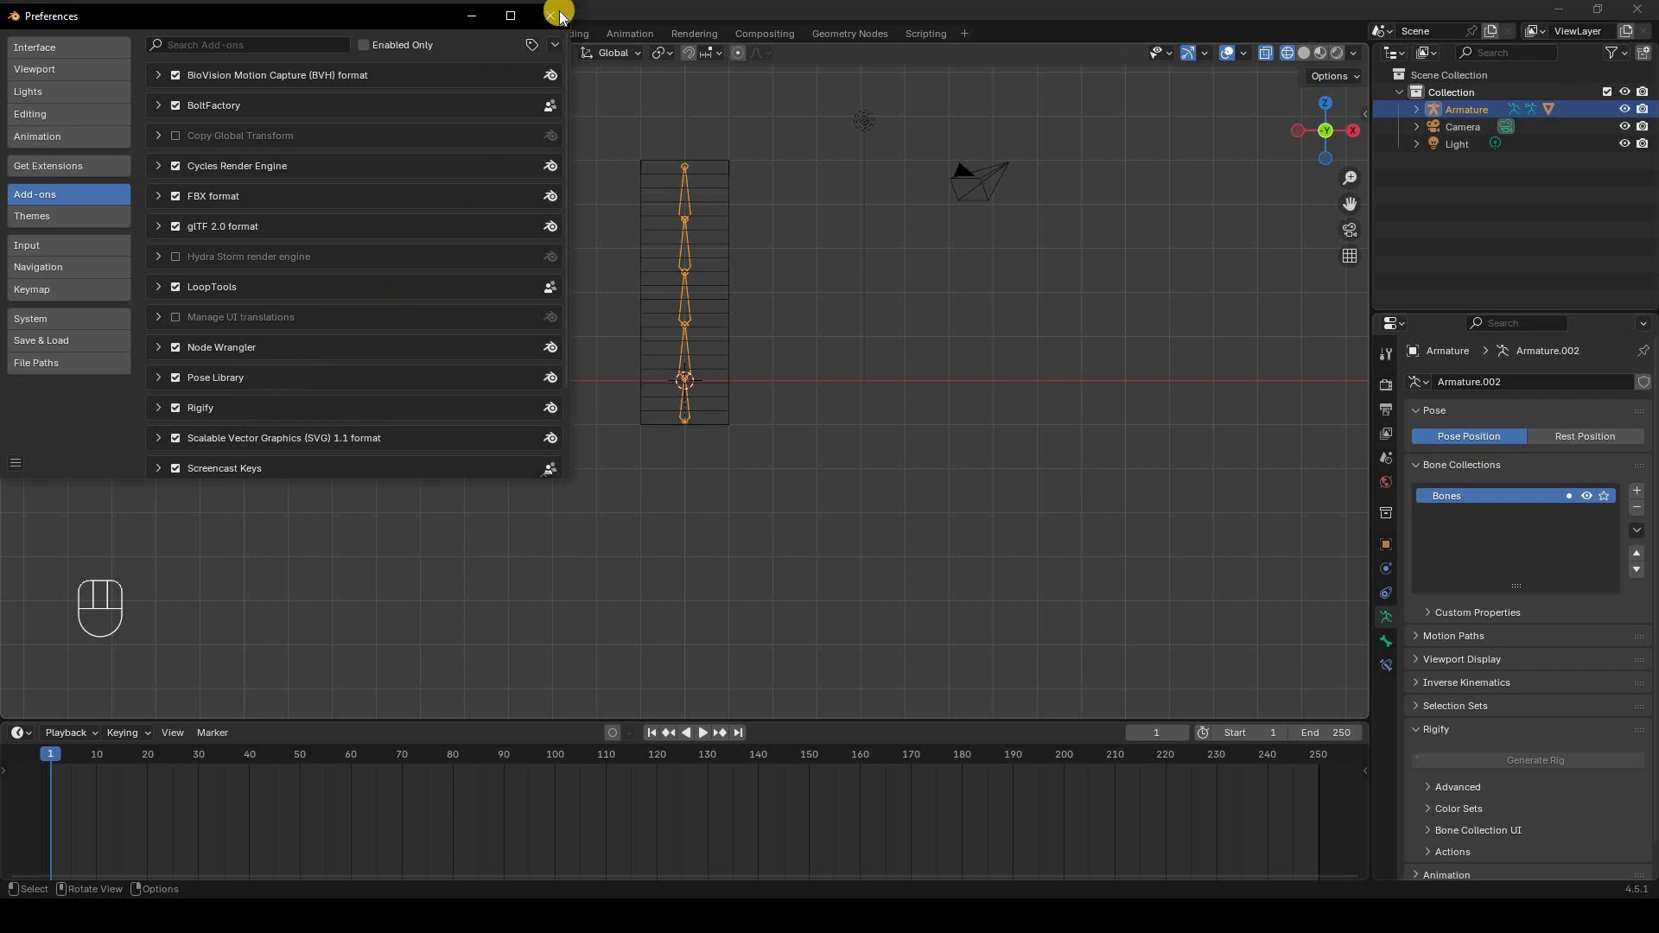
{"action": "key", "text": "alt+F4"}
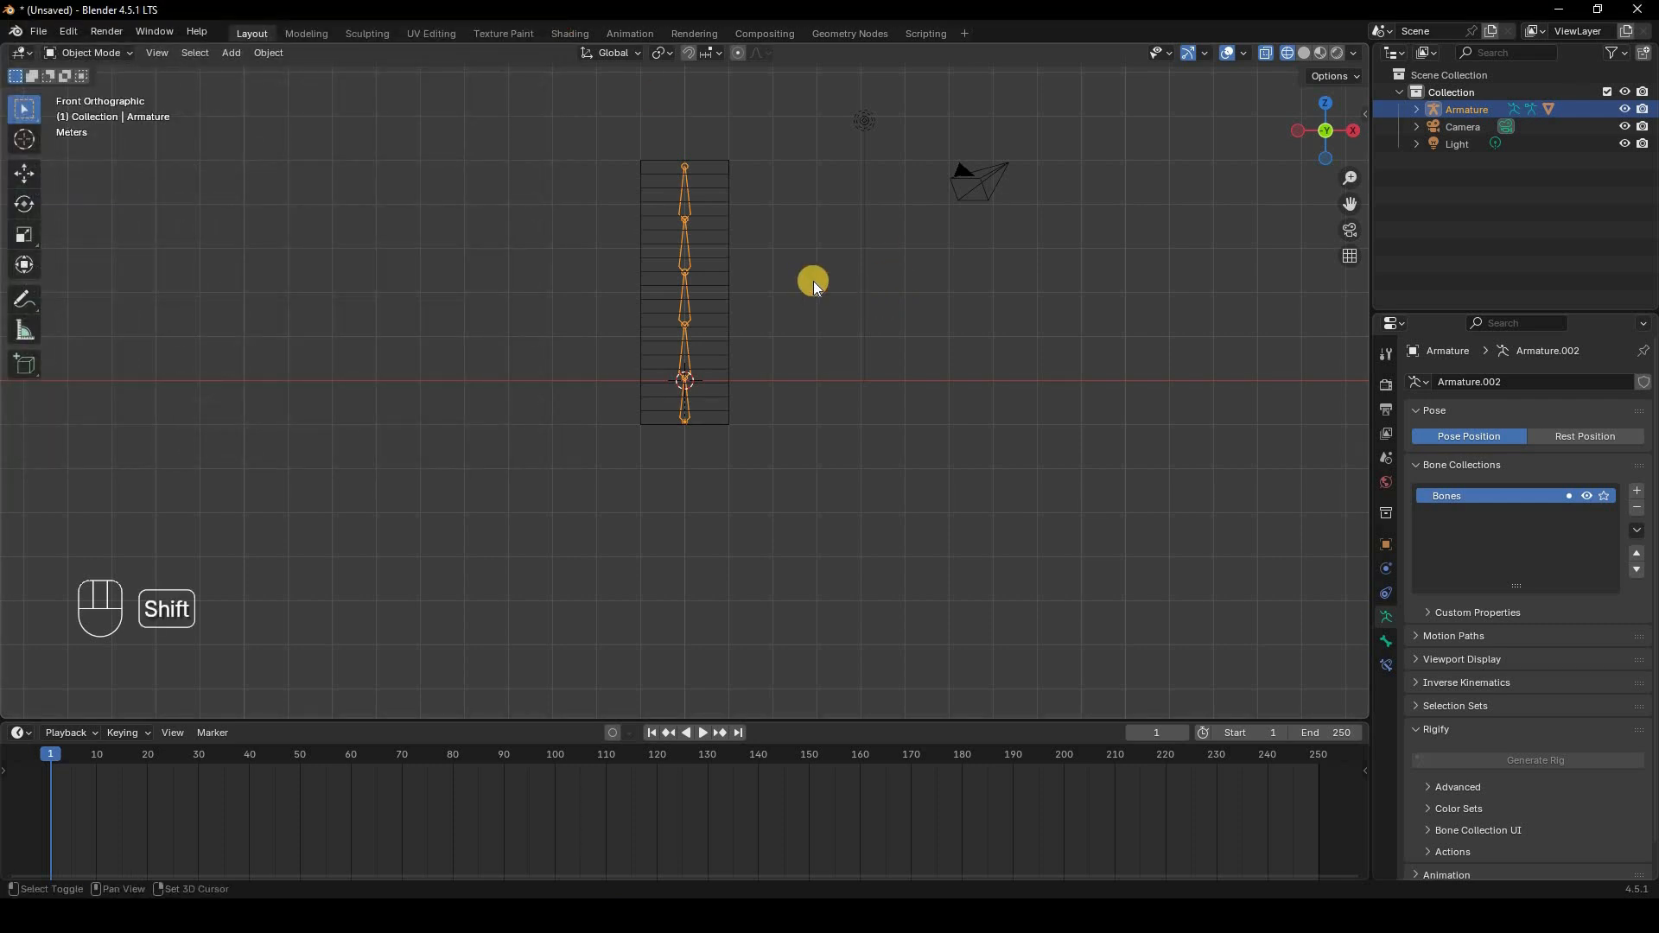
Step: Add a Rigify Human meta-rig and hide the original Armature object
{"action": "key", "text": "shift+a"}
{"action": "mouse_move", "coordinate": [828, 282]}
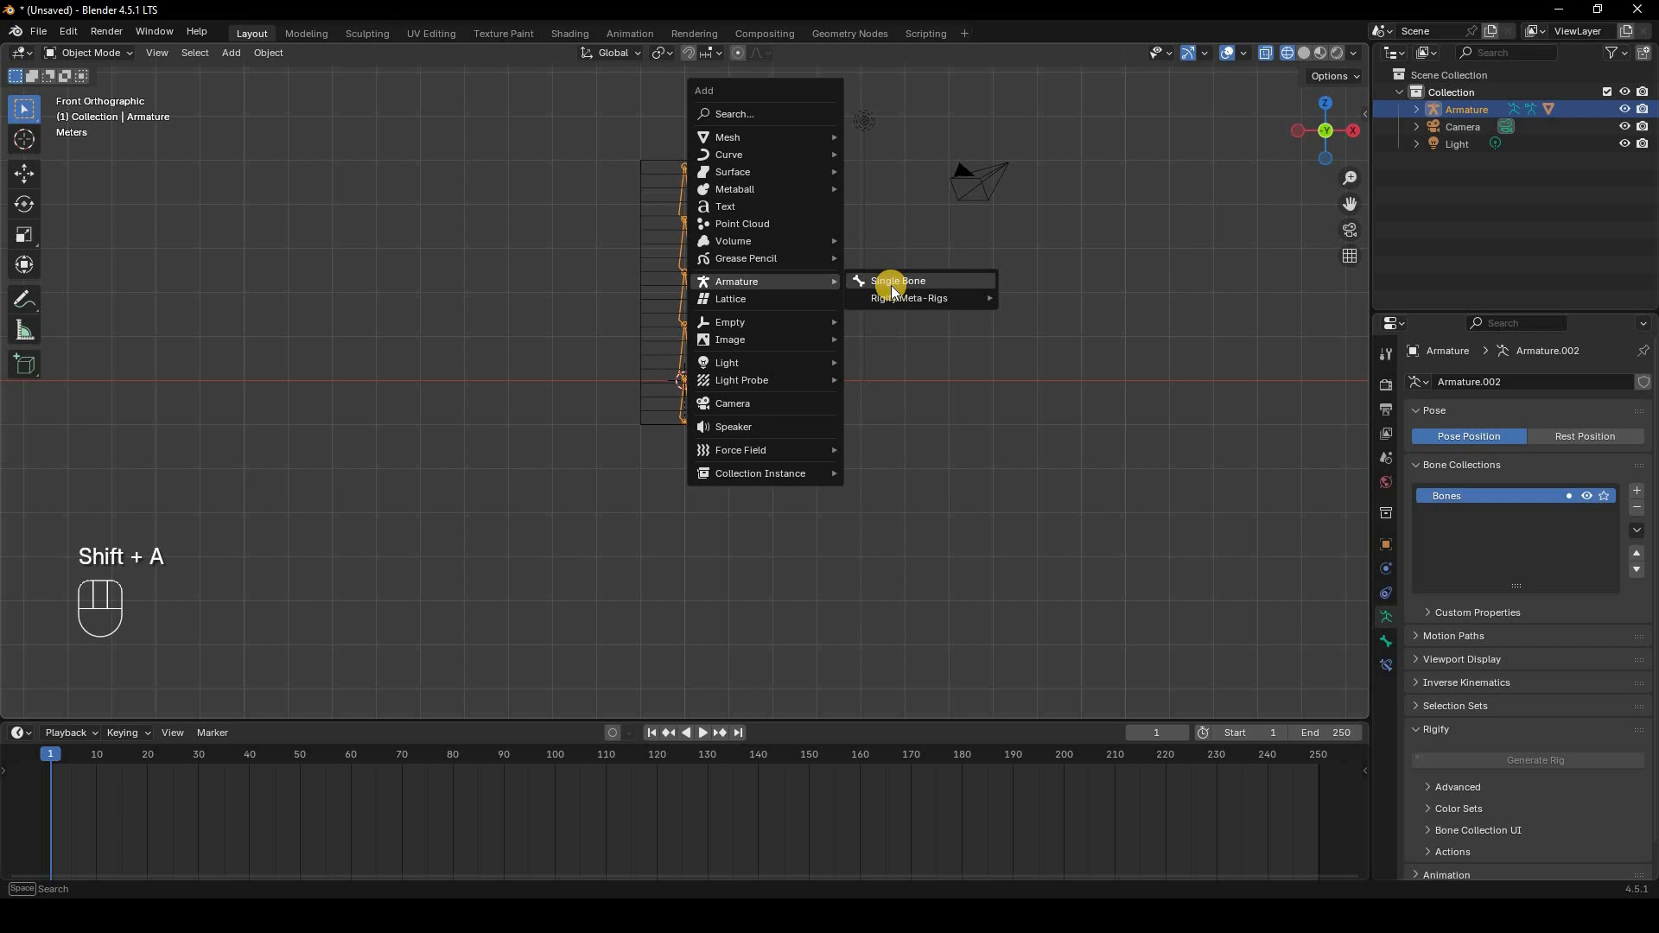
{"action": "mouse_move", "coordinate": [919, 303]}
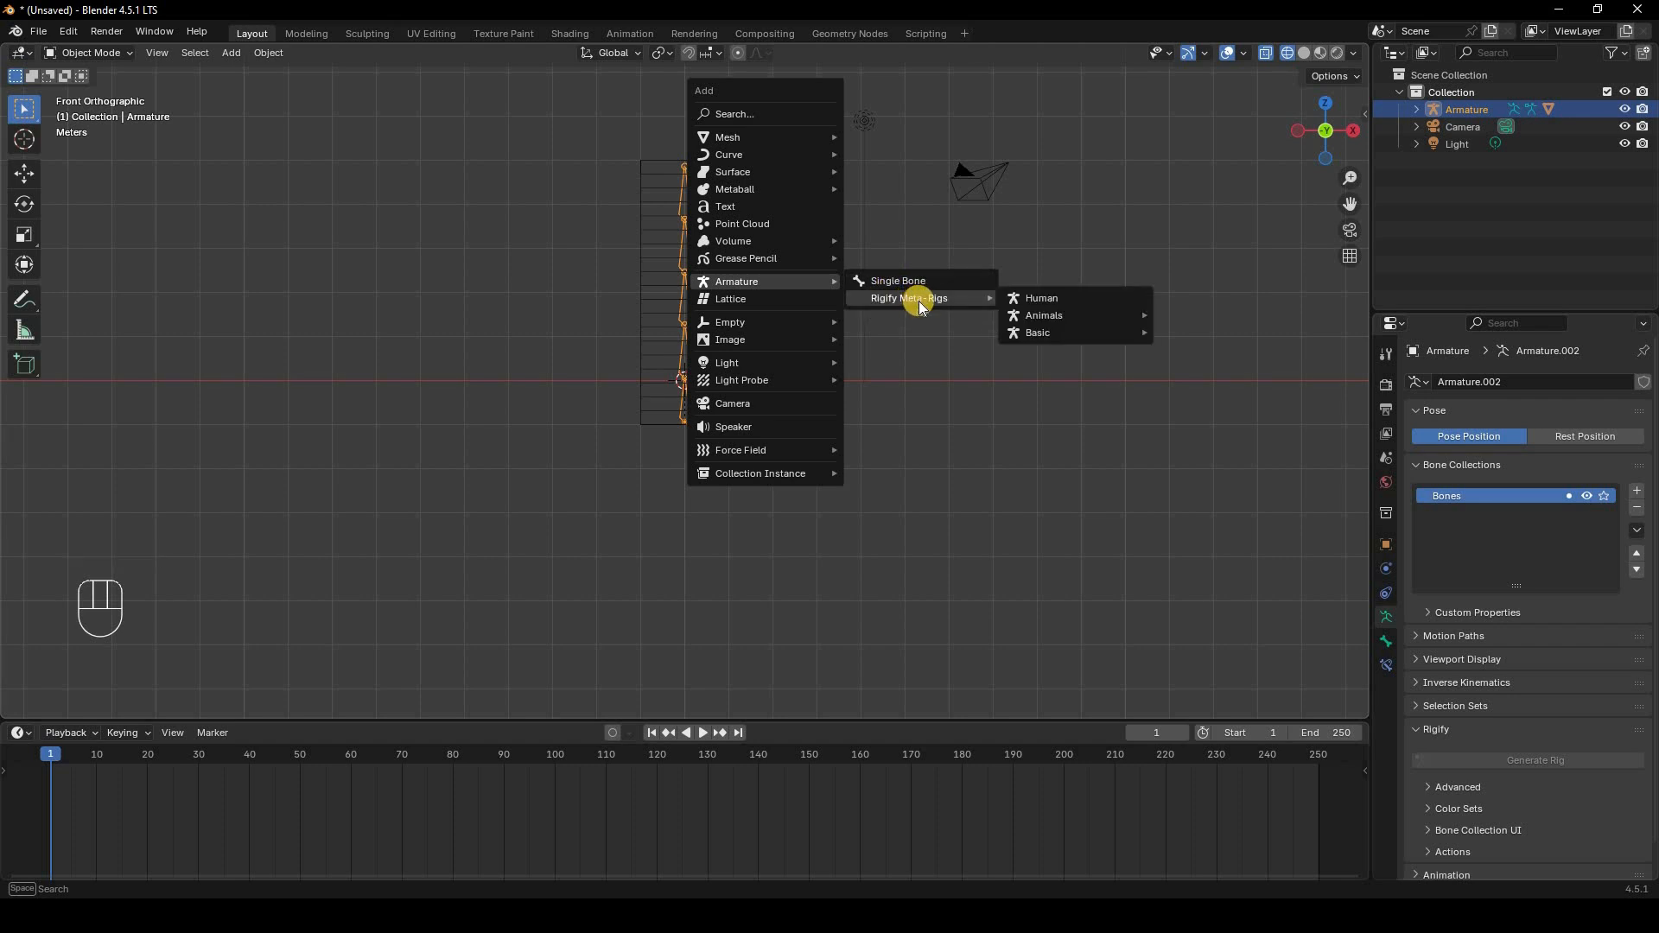
{"action": "left_click", "coordinate": [1036, 304]}
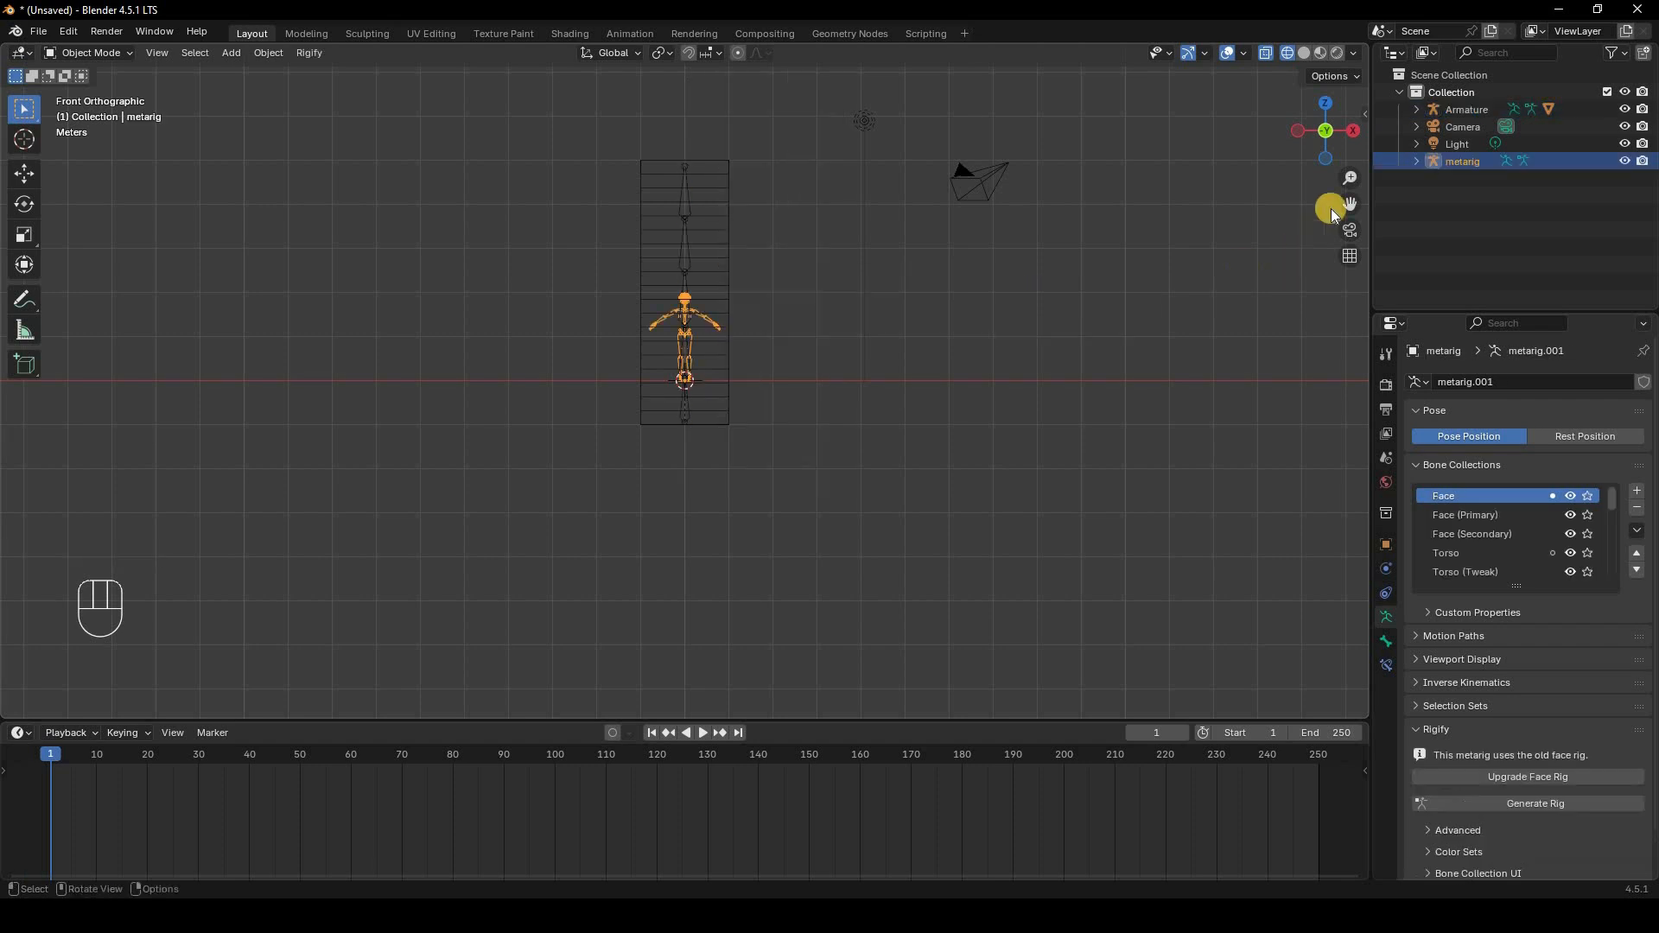
{"action": "left_click", "coordinate": [1626, 110]}
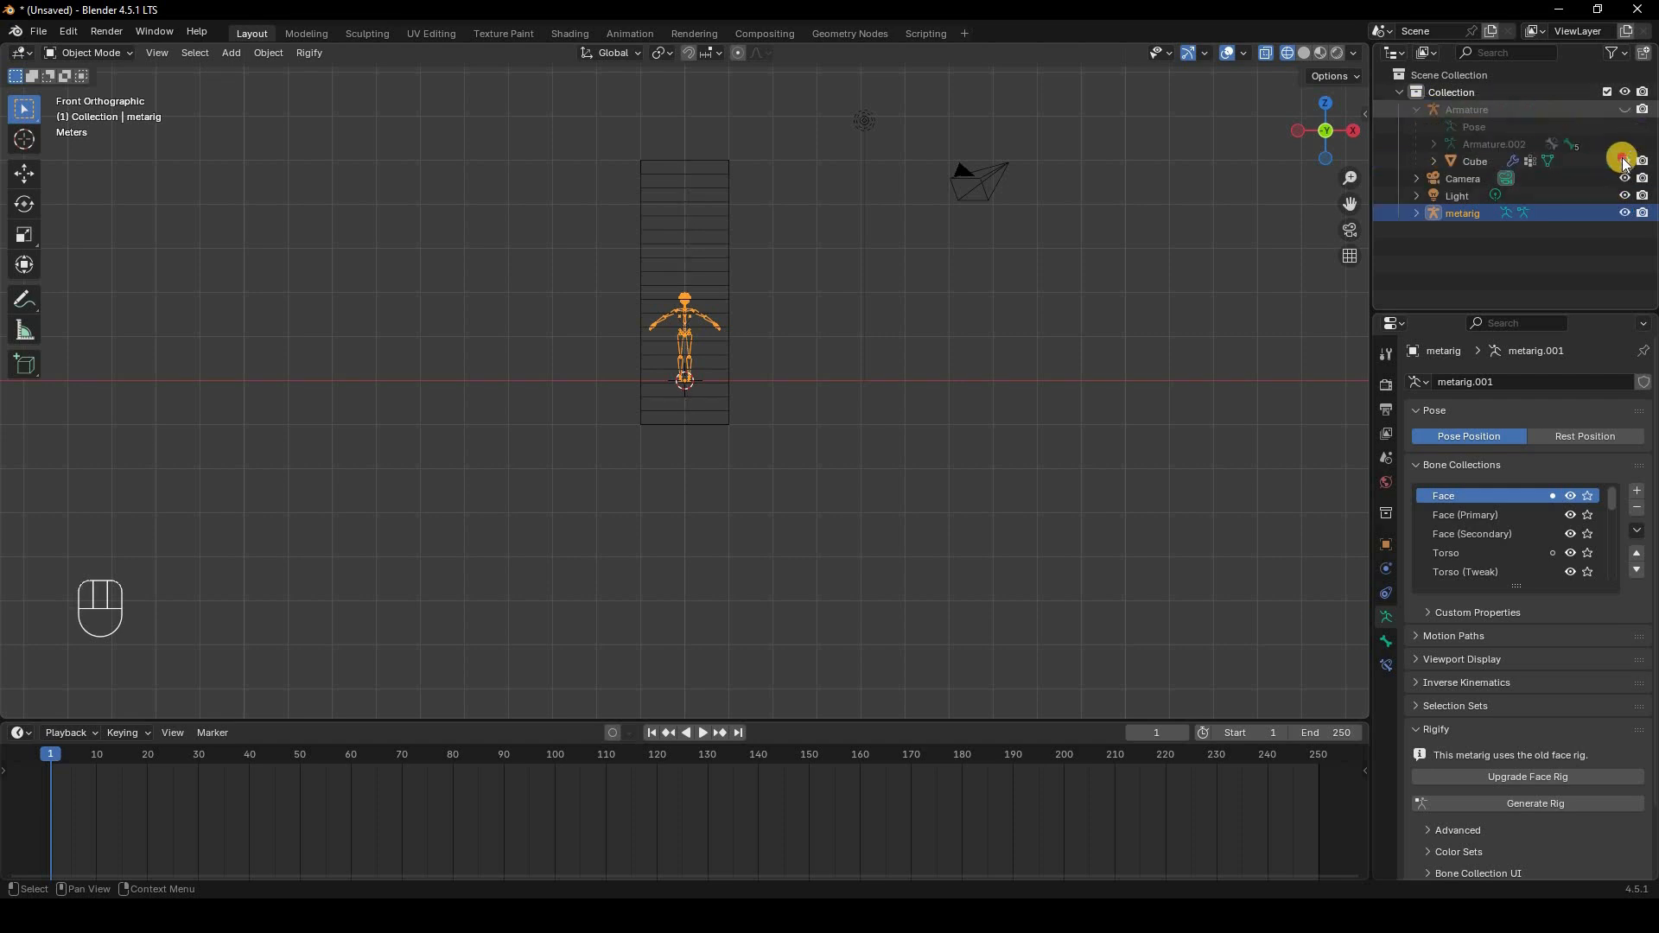
Step: Inspect the Human meta-rig up close and delete it
{"action": "scroll", "coordinate": [864, 328], "scroll_direction": "up", "scroll_amount": 8}
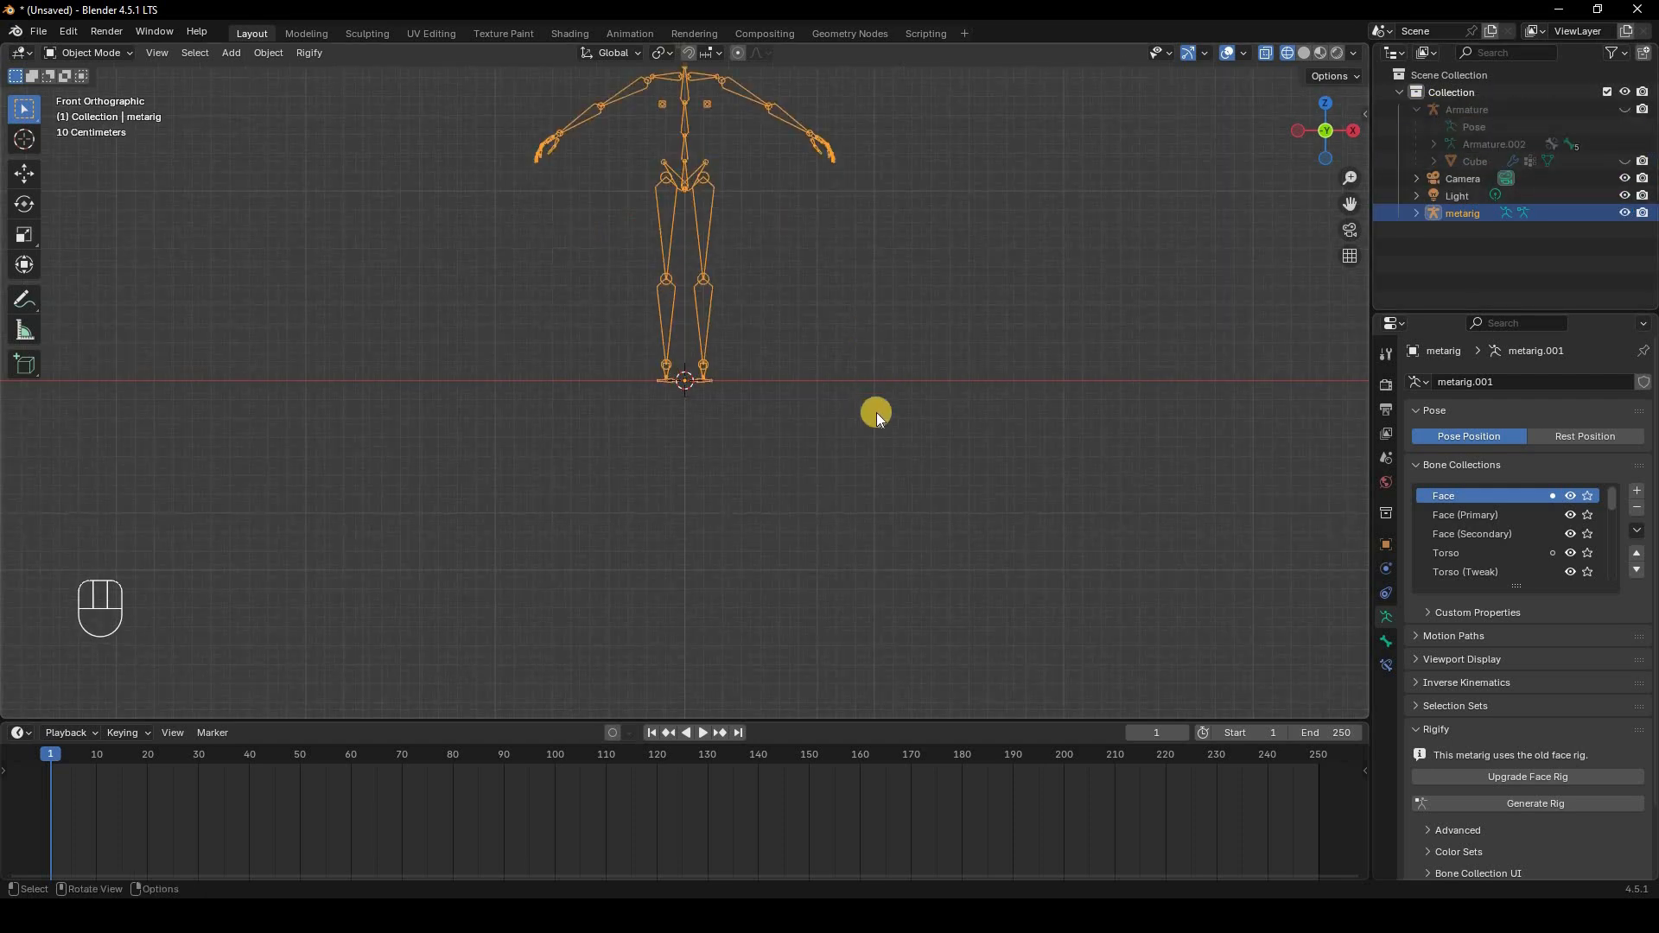
{"action": "middle_click_drag", "start_coordinate": [851, 79], "coordinate": [866, 314], "text": "shift"}
{"action": "scroll", "coordinate": [752, 243], "scroll_direction": "up", "scroll_amount": 6}
{"action": "scroll", "coordinate": [689, 250], "scroll_direction": "down", "scroll_amount": 3}
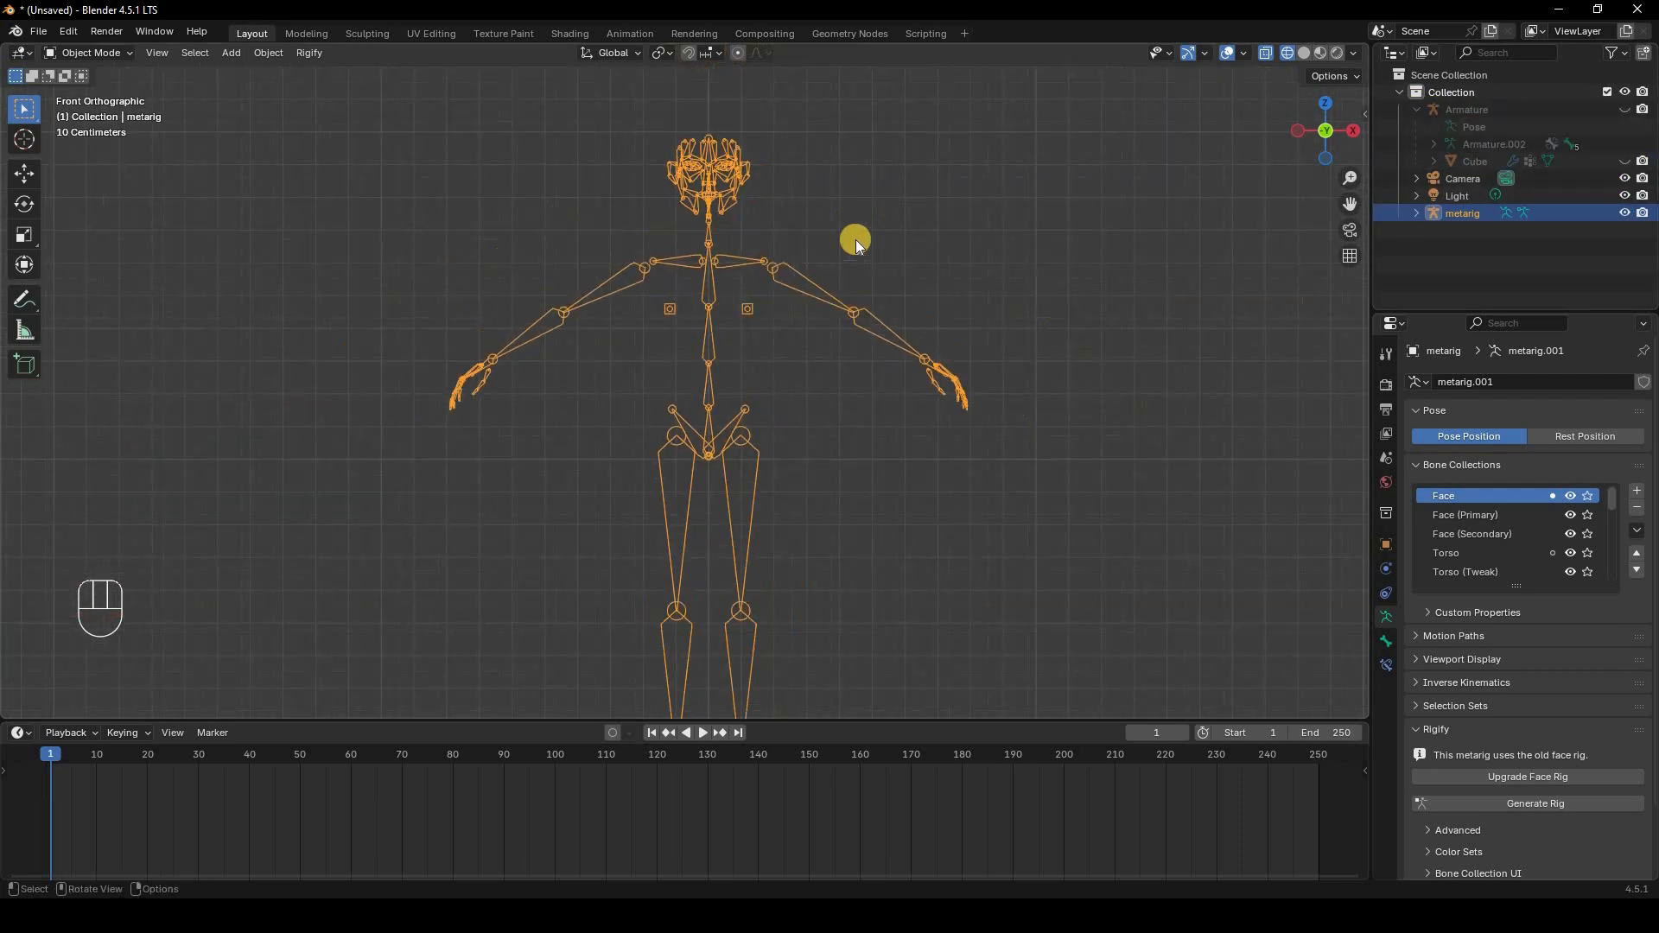
{"action": "middle_click_drag", "start_coordinate": [870, 238], "coordinate": [872, 236]}
{"action": "scroll", "coordinate": [873, 237], "scroll_direction": "down", "scroll_amount": 3}
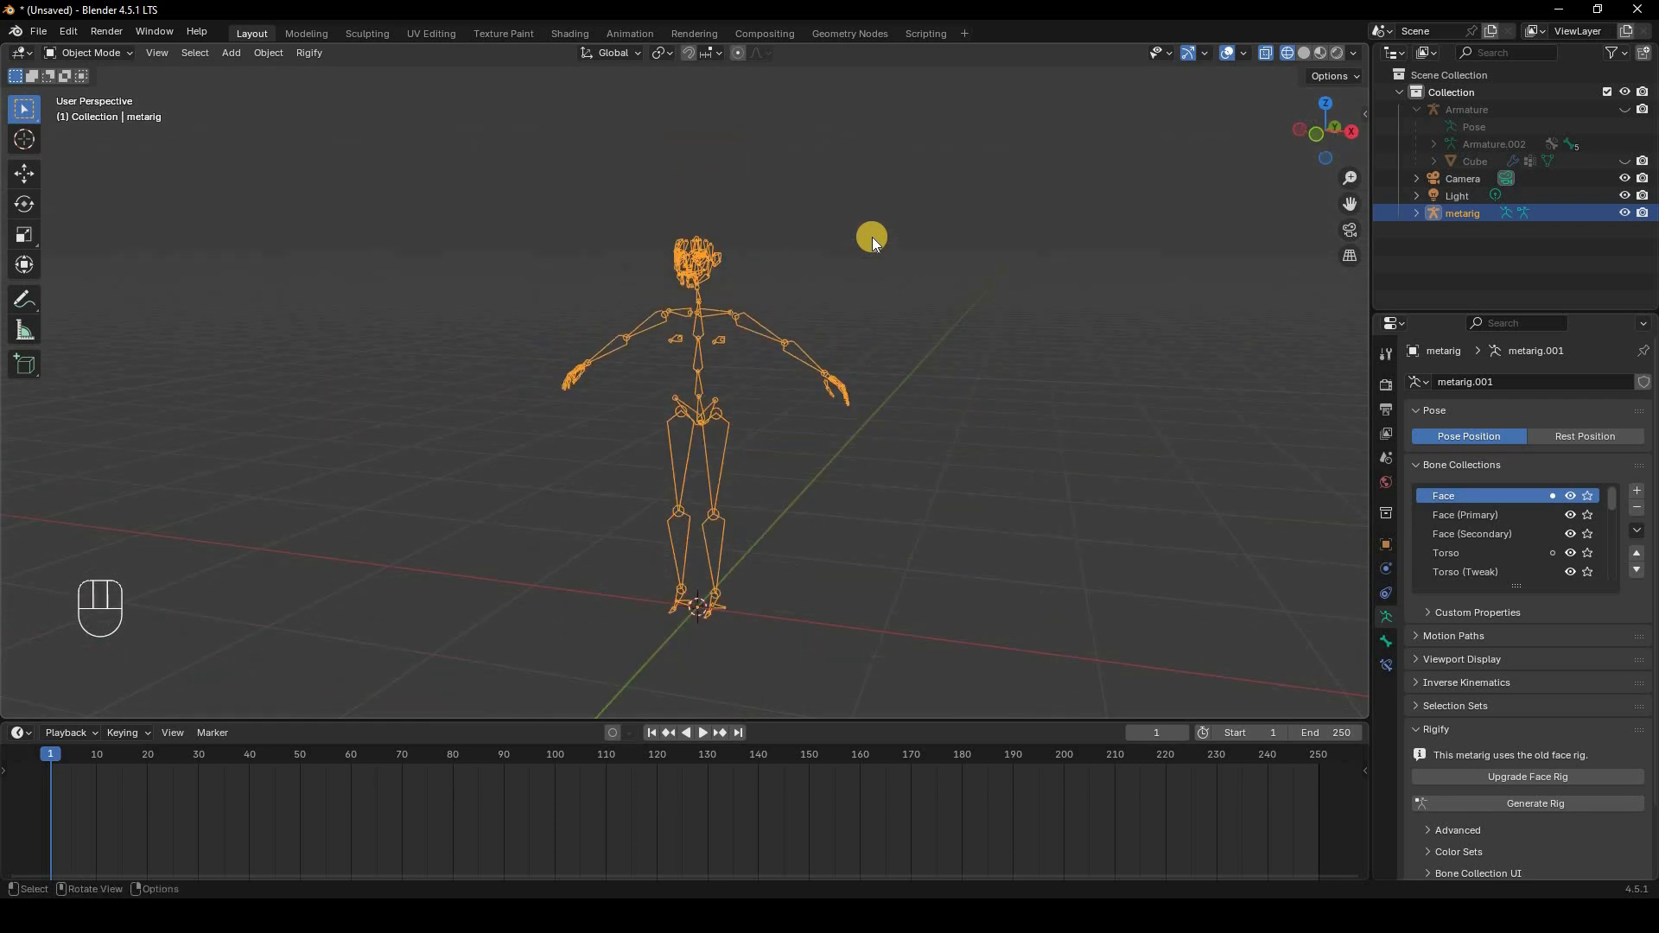
{"action": "key", "text": "Delete"}
Step: Add a meta-rig from the Rigify Basic category, then delete it
{"action": "key", "text": "shift+a"}
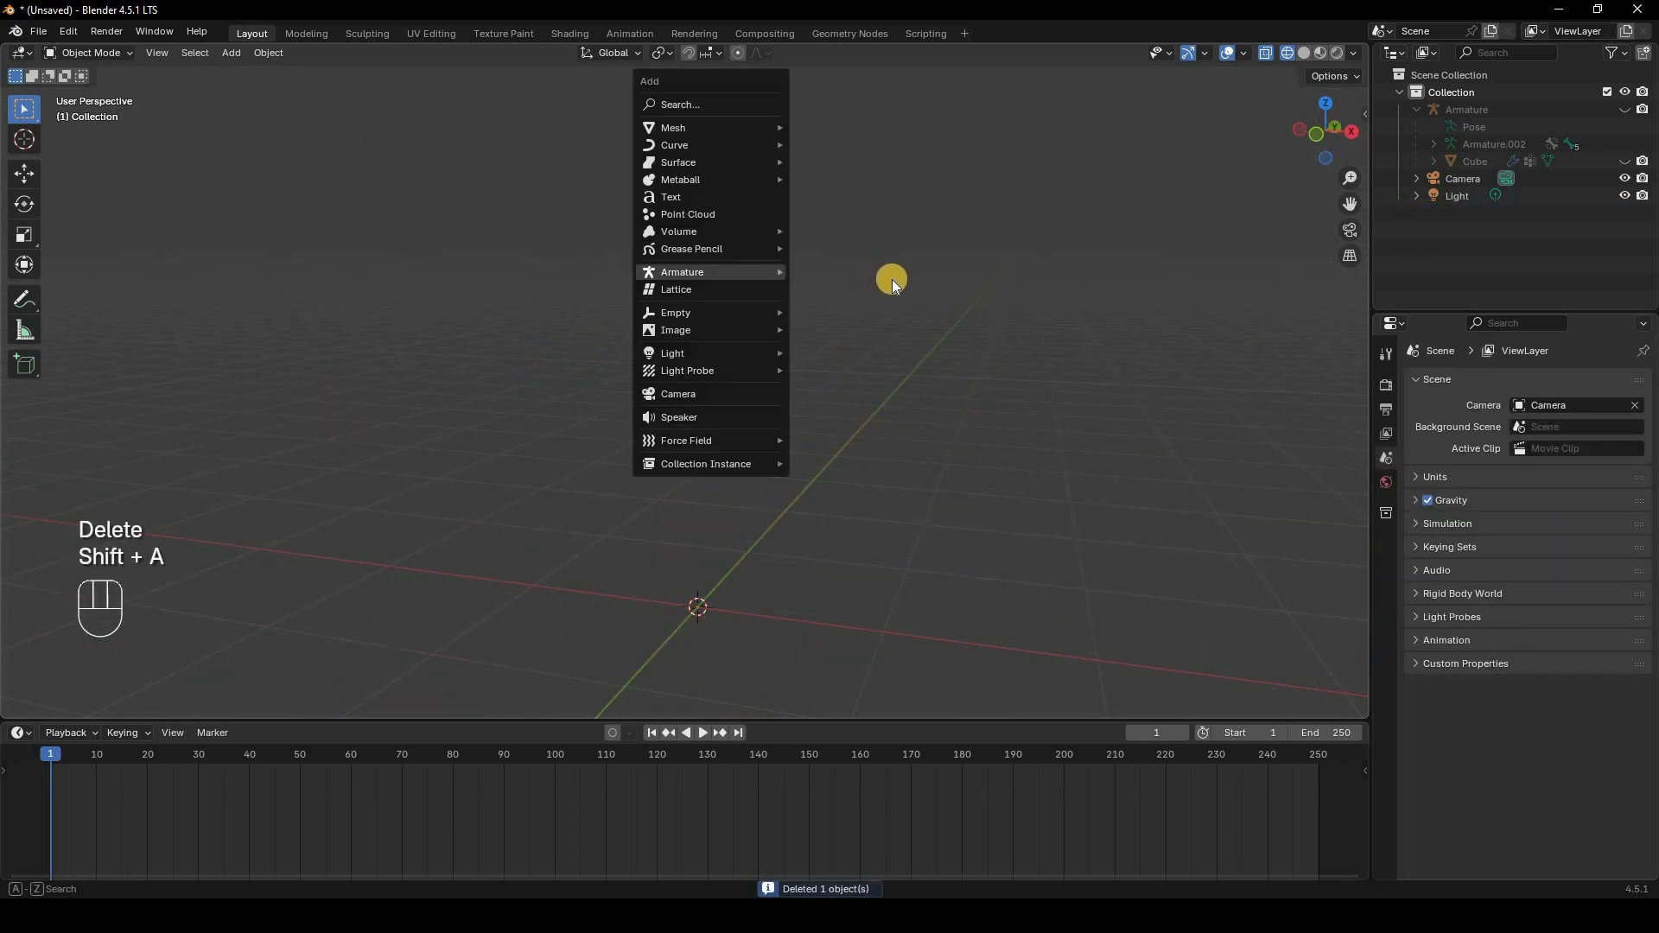
{"action": "mouse_move", "coordinate": [864, 289]}
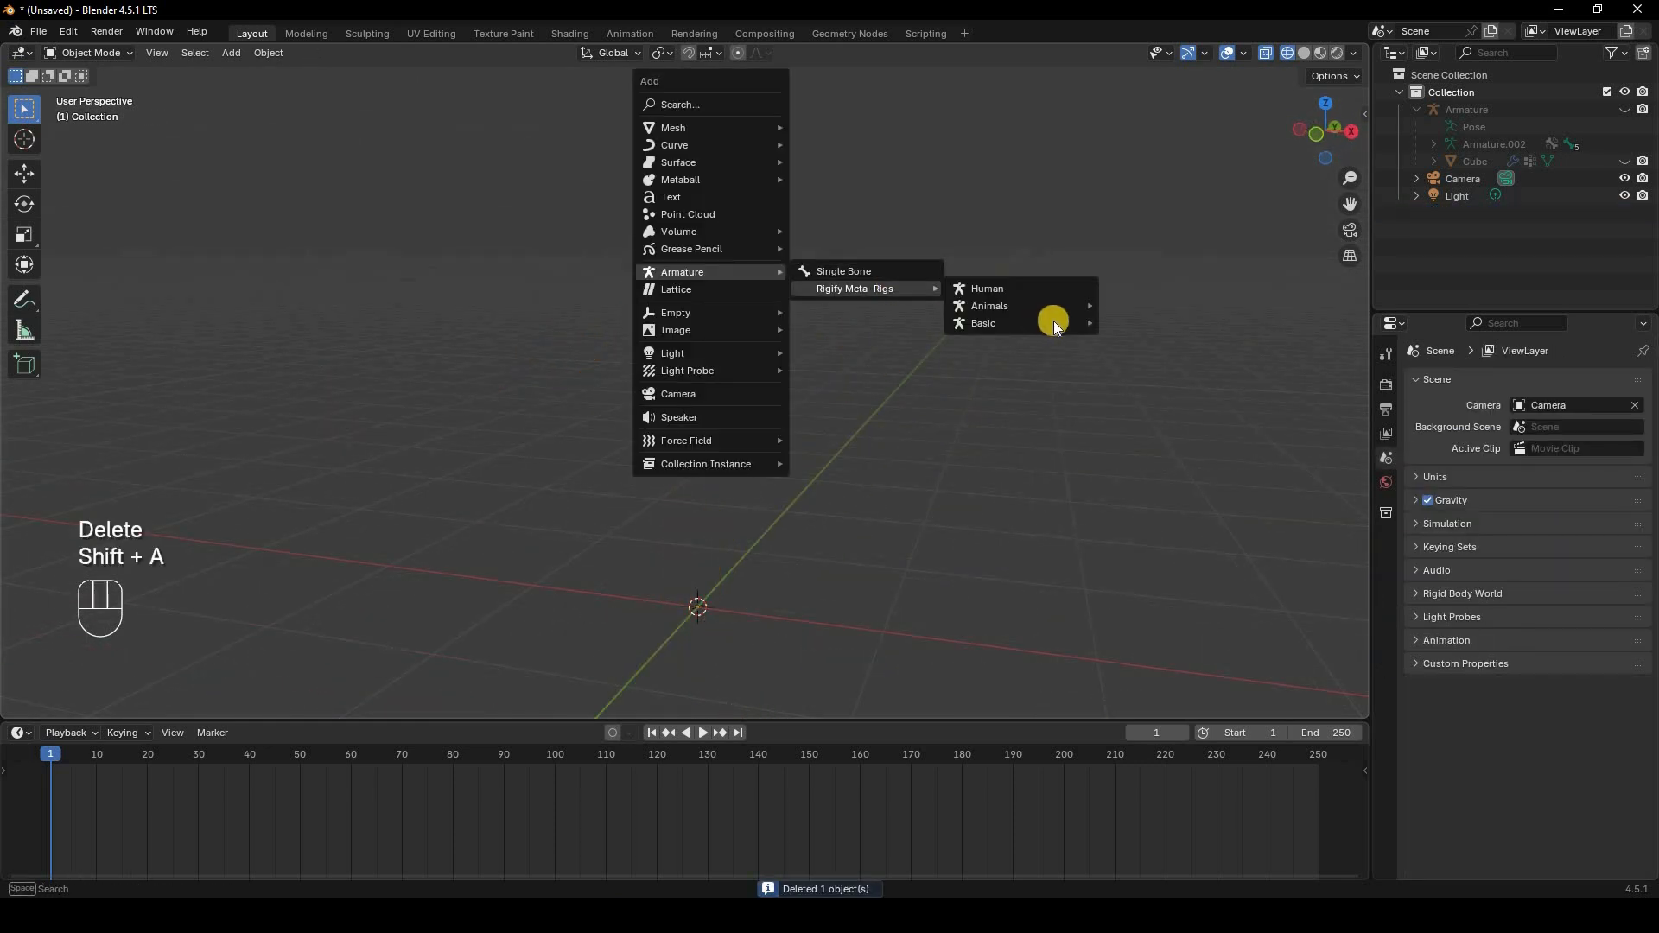
{"action": "mouse_move", "coordinate": [1051, 323]}
{"action": "left_click", "coordinate": [1149, 344]}
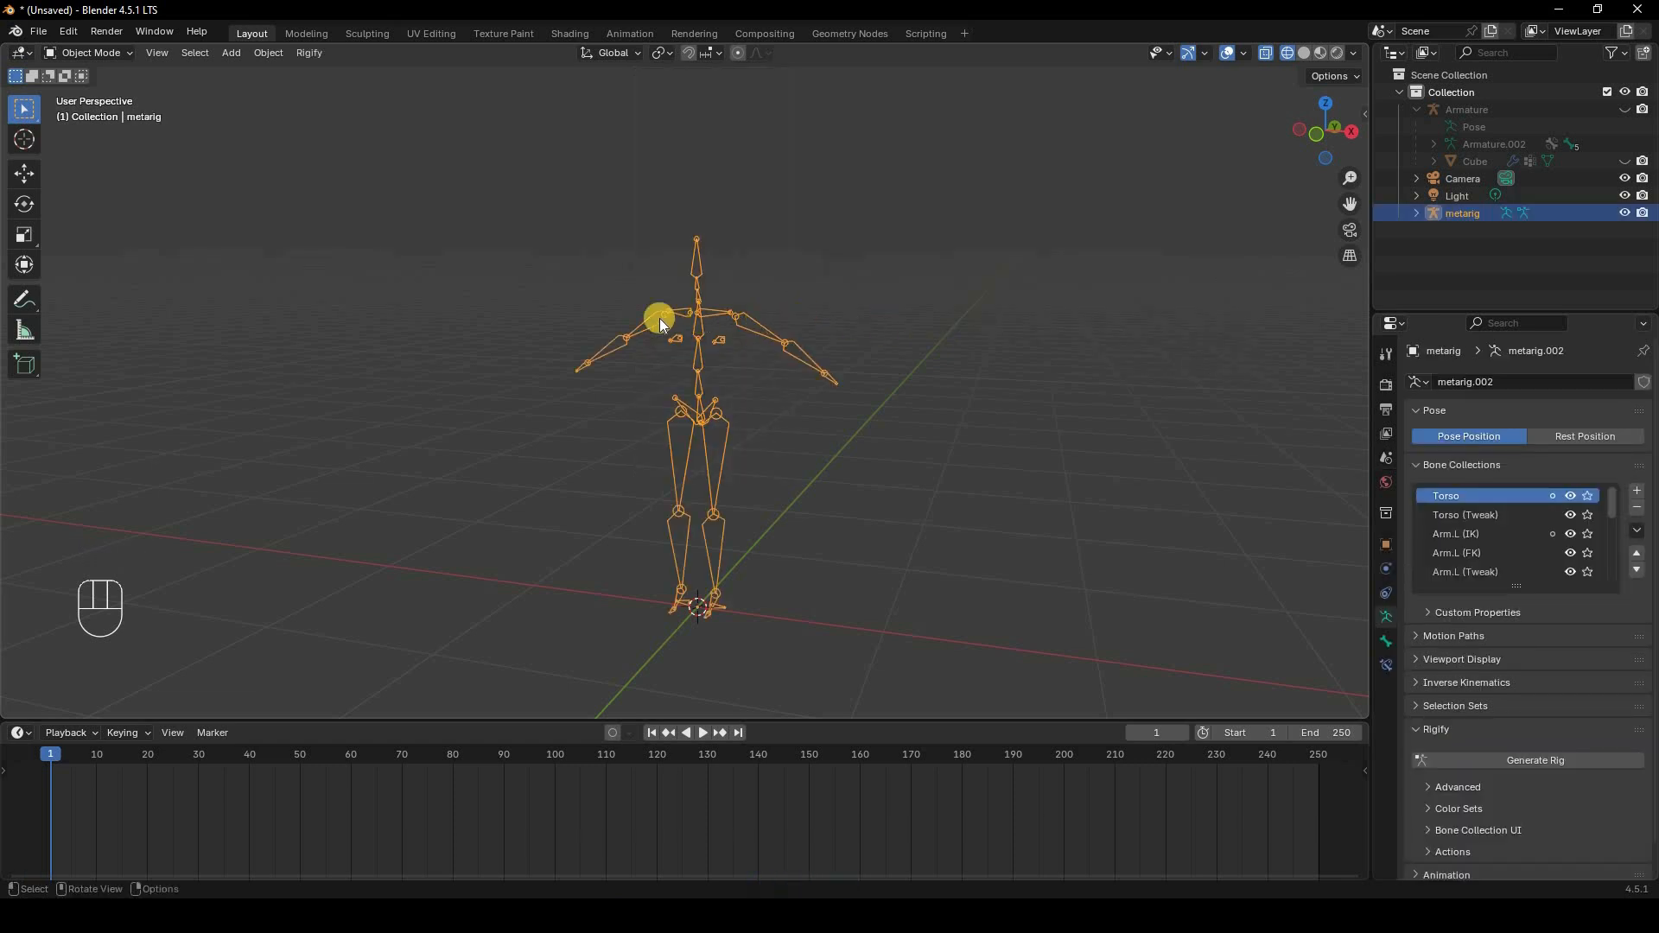
{"action": "mouse_move", "coordinate": [813, 303]}
{"action": "middle_mouse_down"}
{"action": "mouse_move", "coordinate": [827, 313]}
{"action": "mouse_move", "coordinate": [813, 303]}
{"action": "middle_mouse_up"}
{"action": "key", "text": "Delete"}
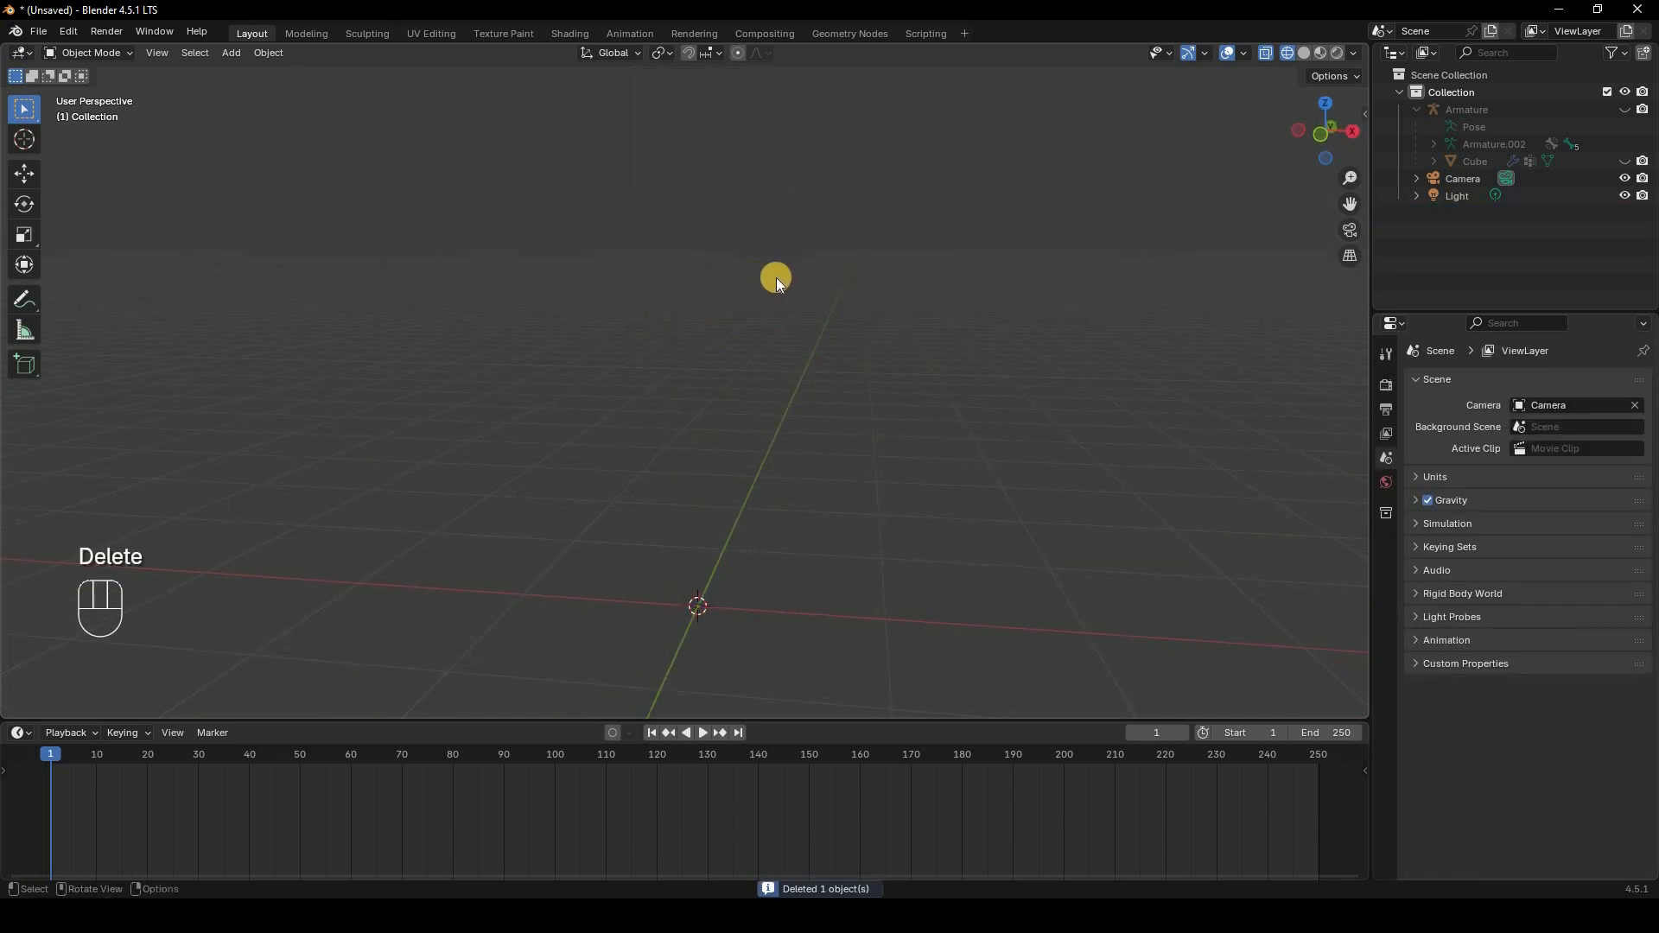
Step: Add a Rigify meta-rig from the Animals category
{"action": "key", "text": "shift+a"}
{"action": "mouse_move", "coordinate": [775, 279]}
{"action": "mouse_move", "coordinate": [915, 295]}
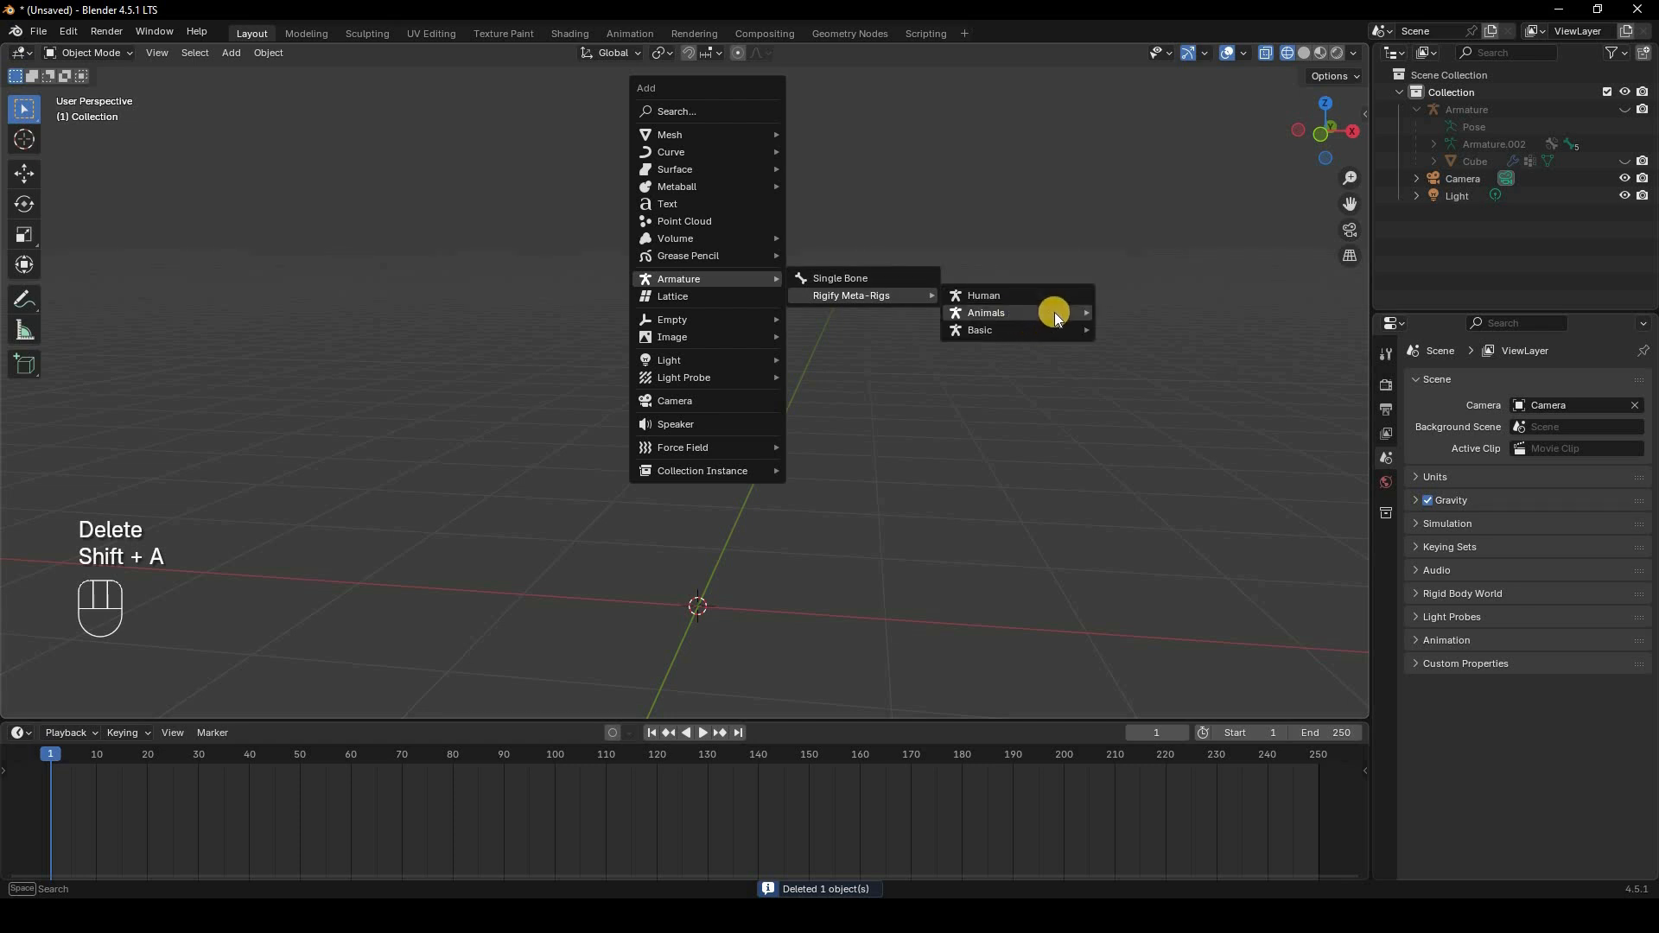
{"action": "mouse_move", "coordinate": [1054, 313]}
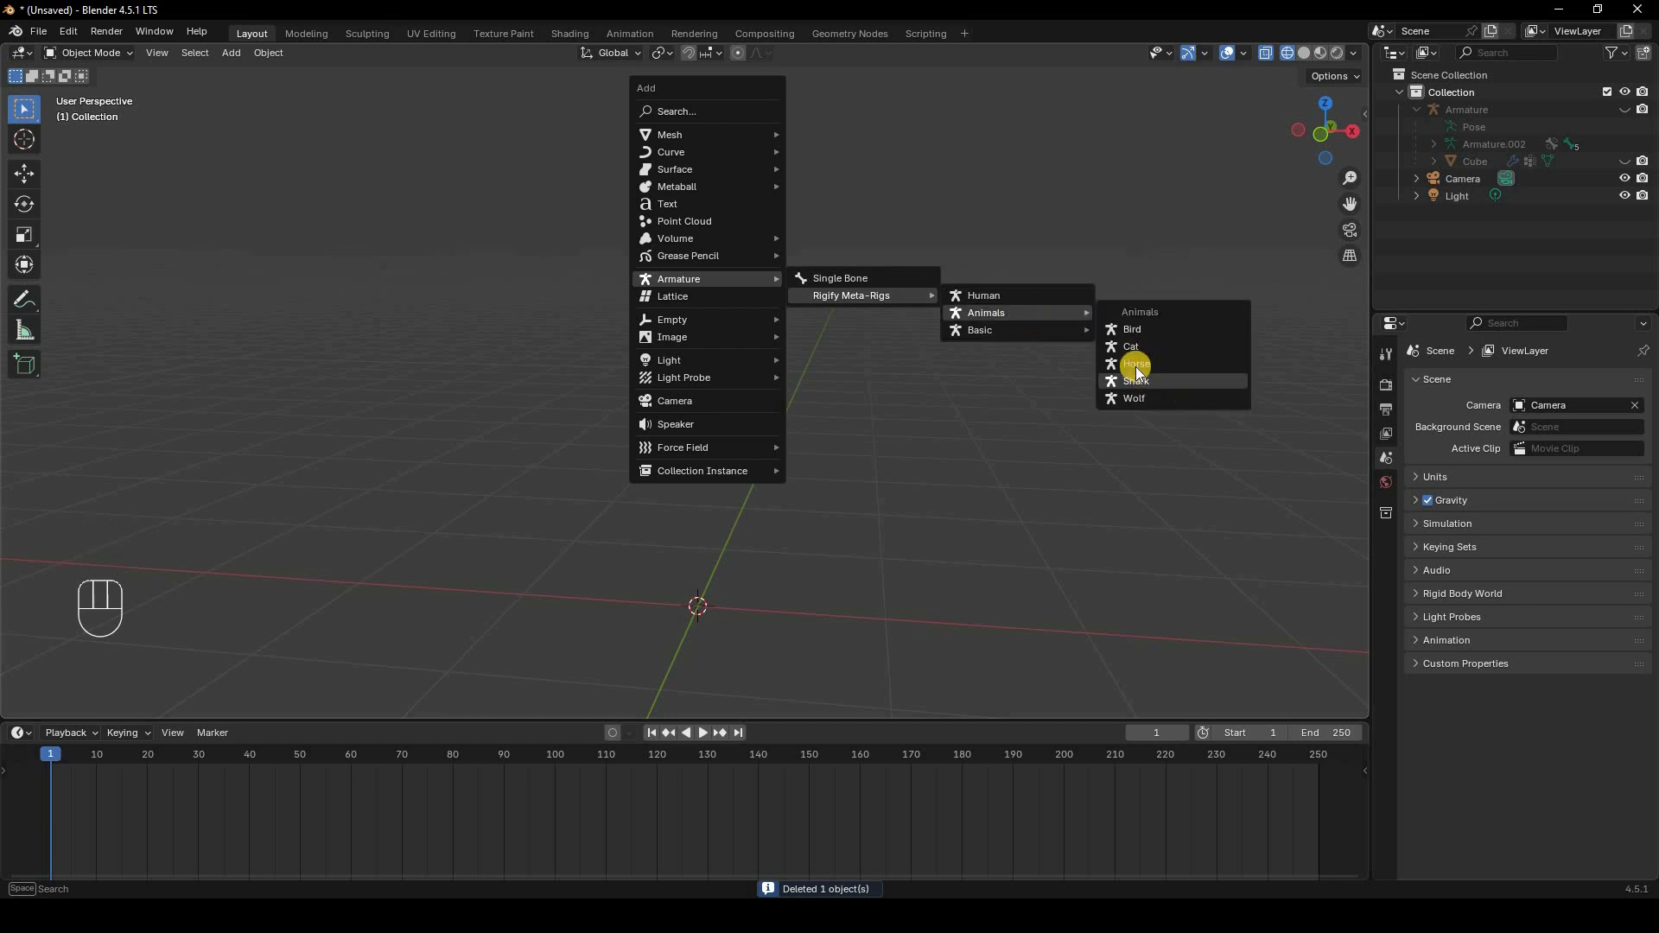